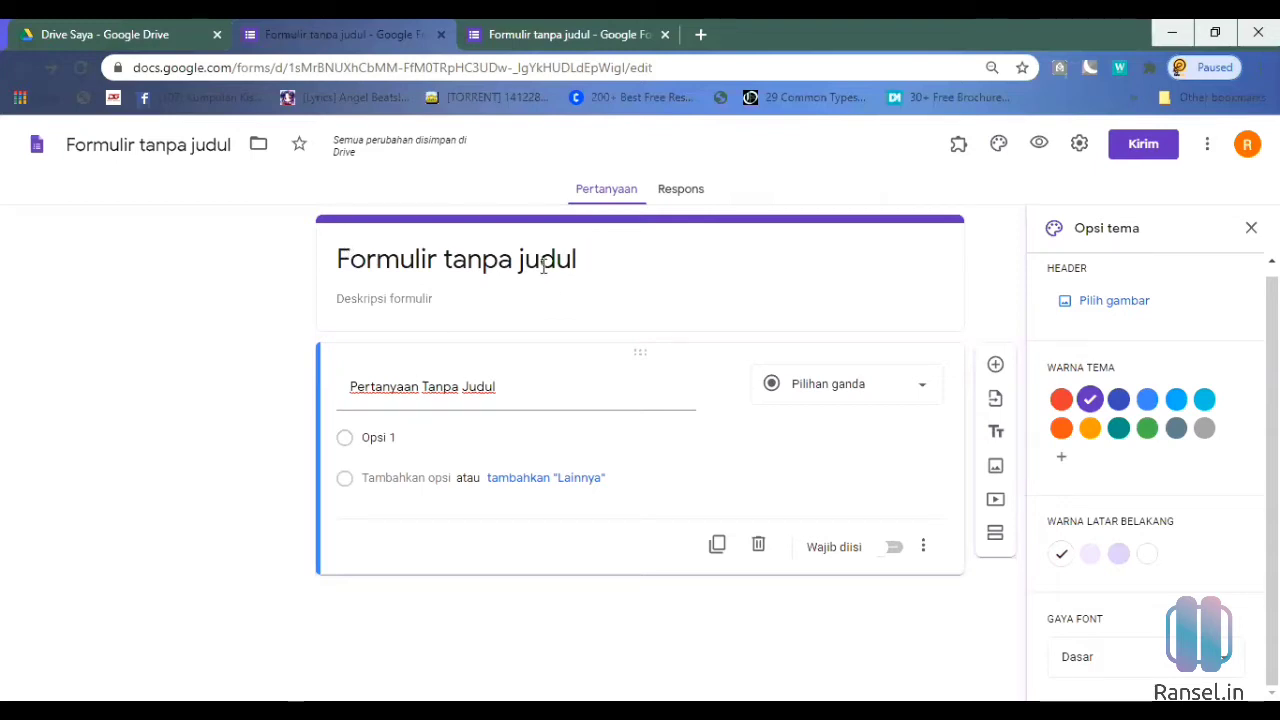
Step: Replace the form's title with "Inventori Karir"
click(590, 262)
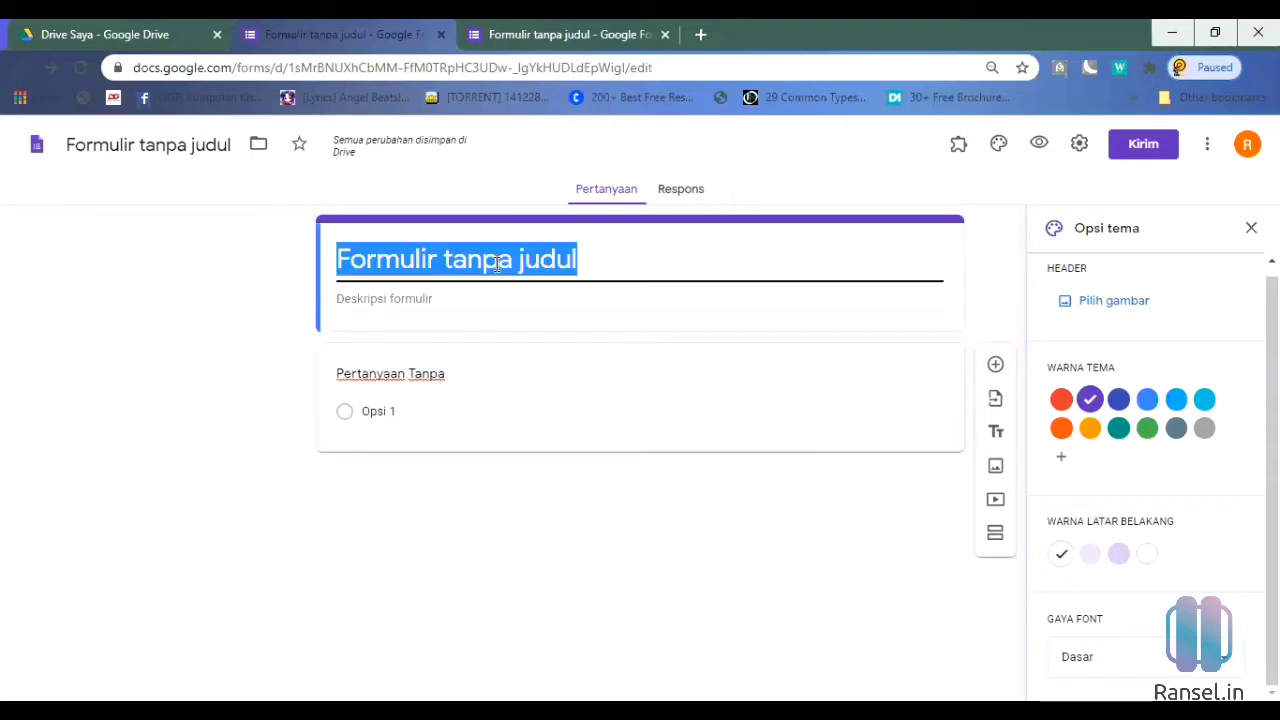
click(605, 266)
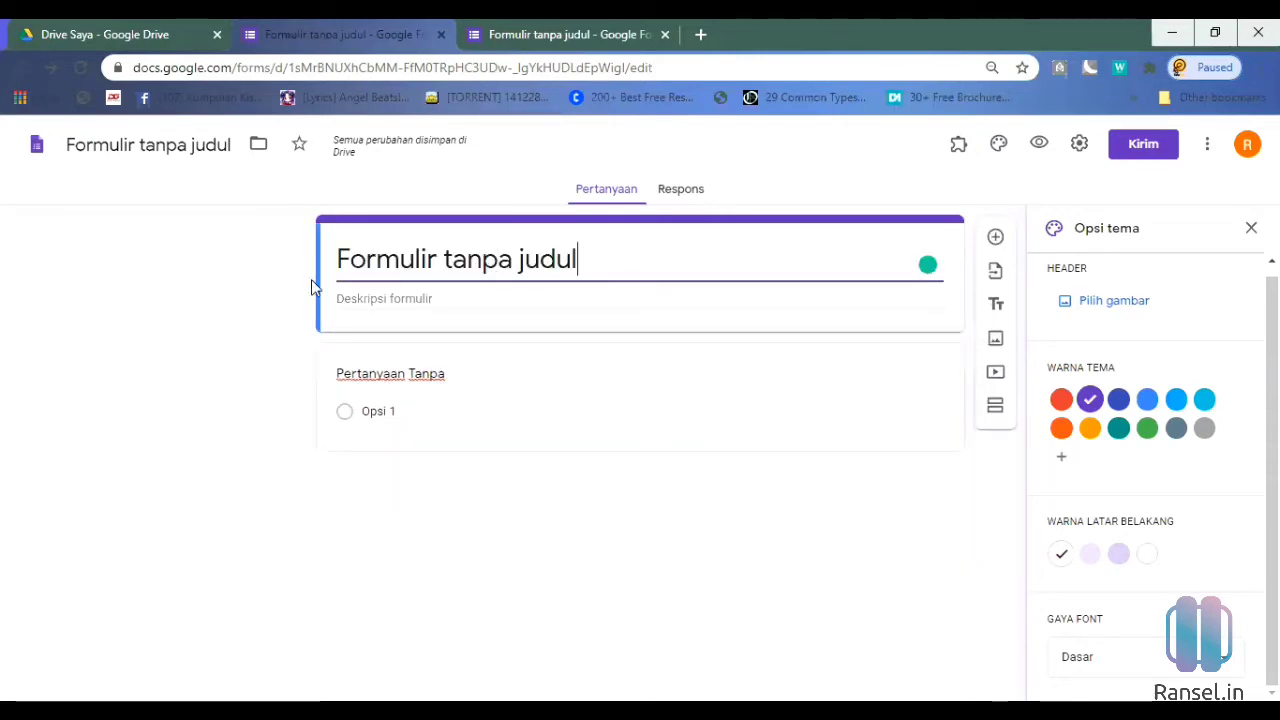
key(ctrl+a)
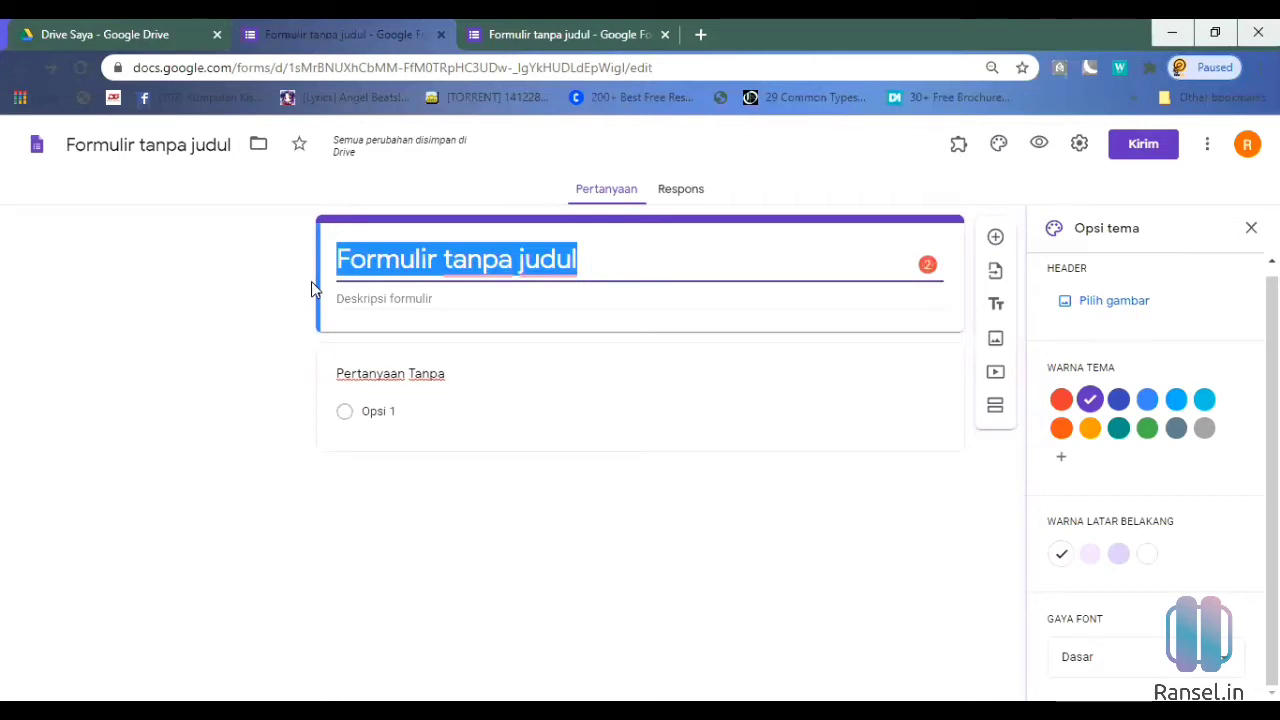
text(Inventori)
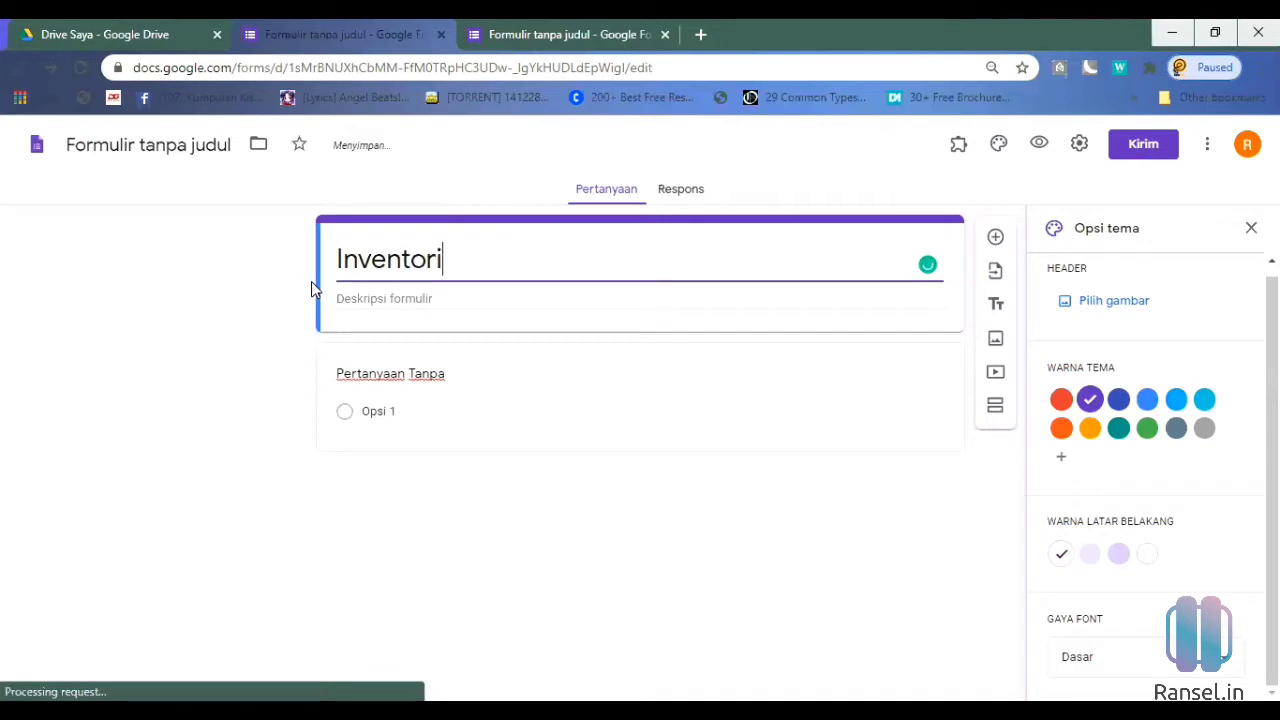
text( Karir)
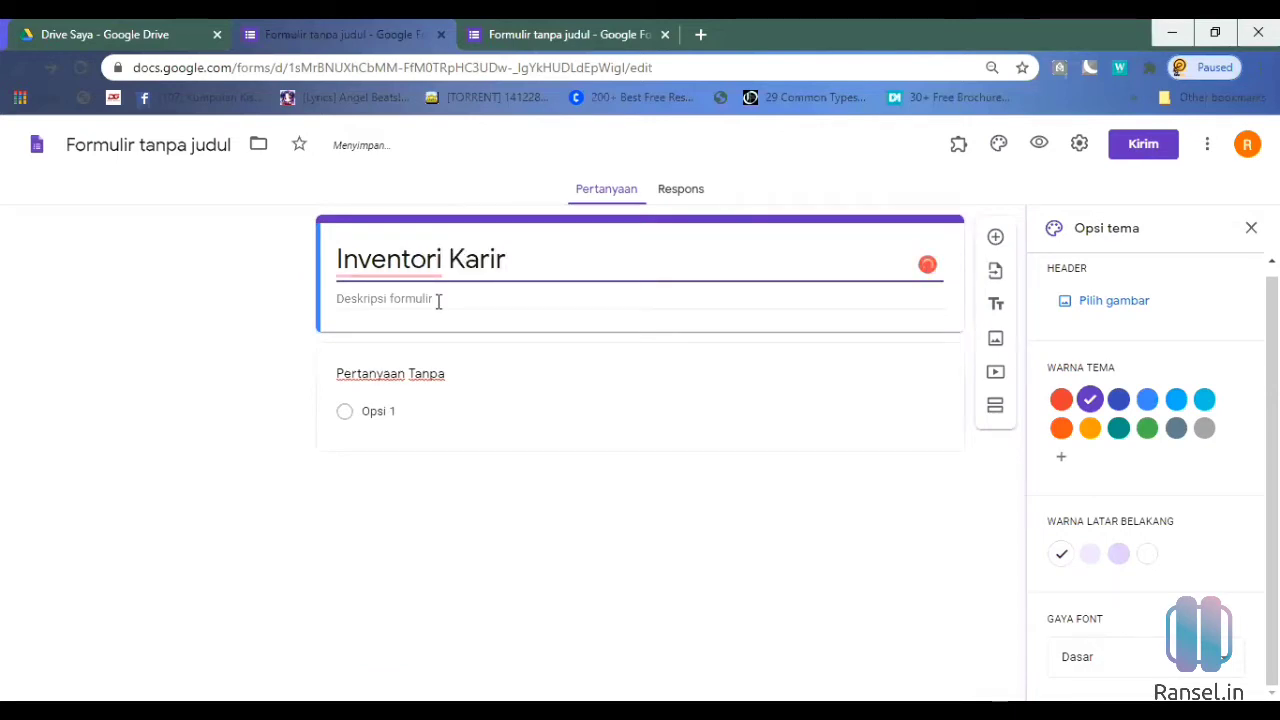
Step: Enter the form description "Untuk memahami minat karir pekerjaan saat lulus sekolah"
click(438, 301)
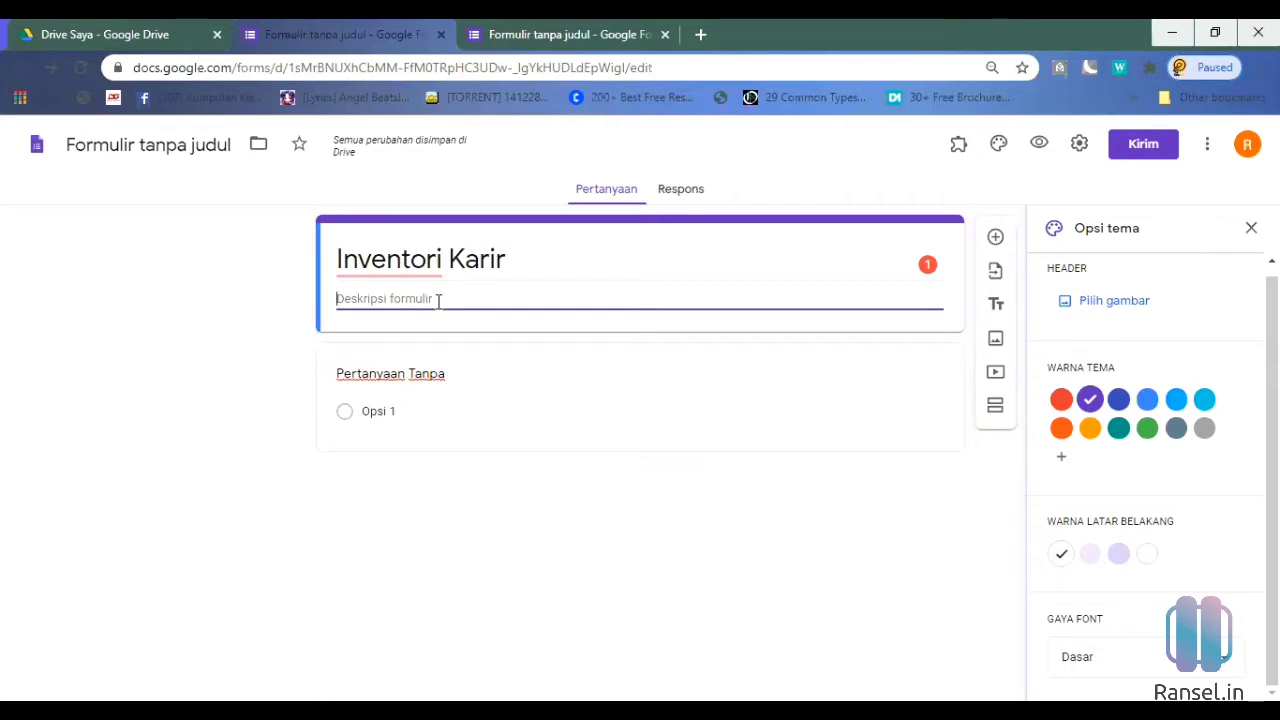
text(Untuk memahami )
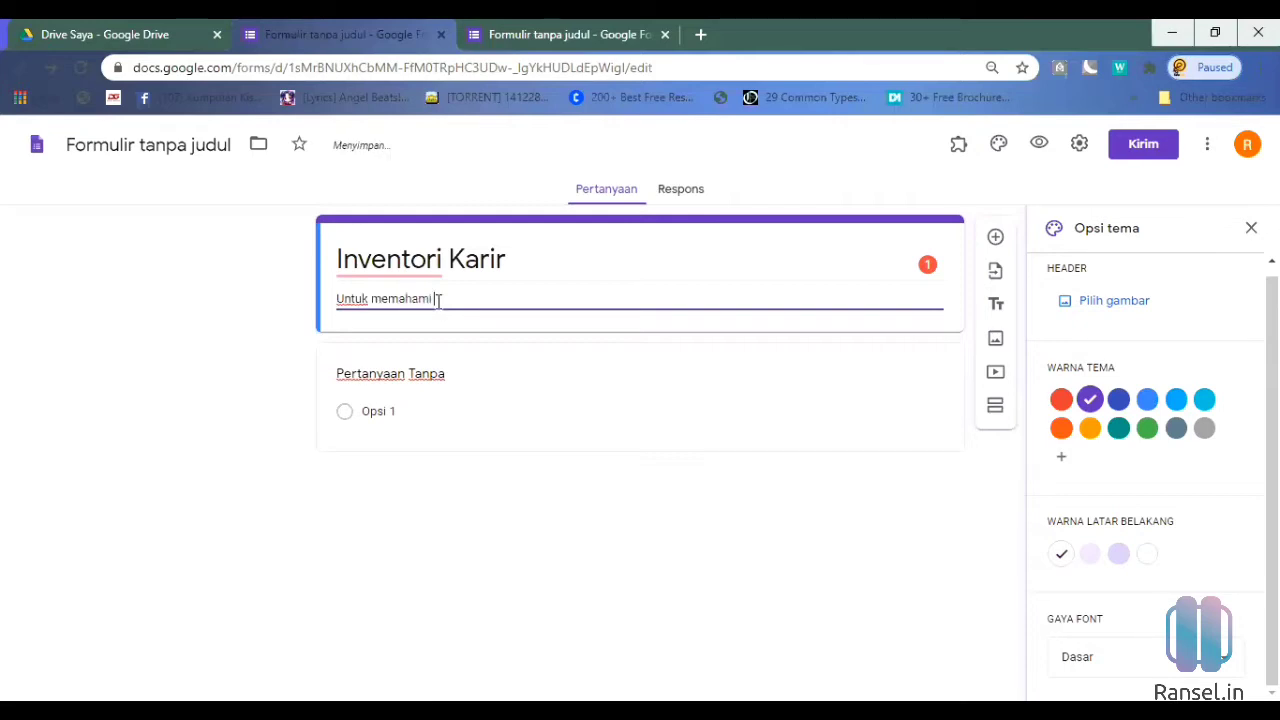
text(minat ka)
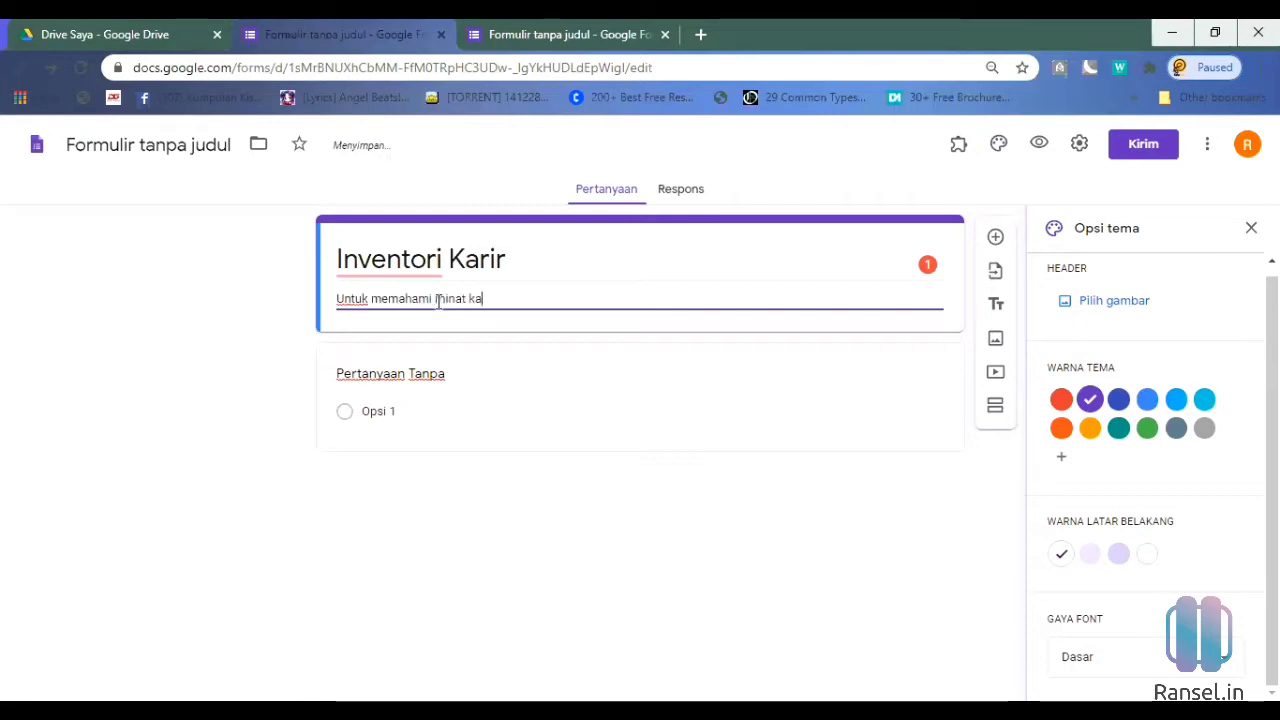
text(rir)
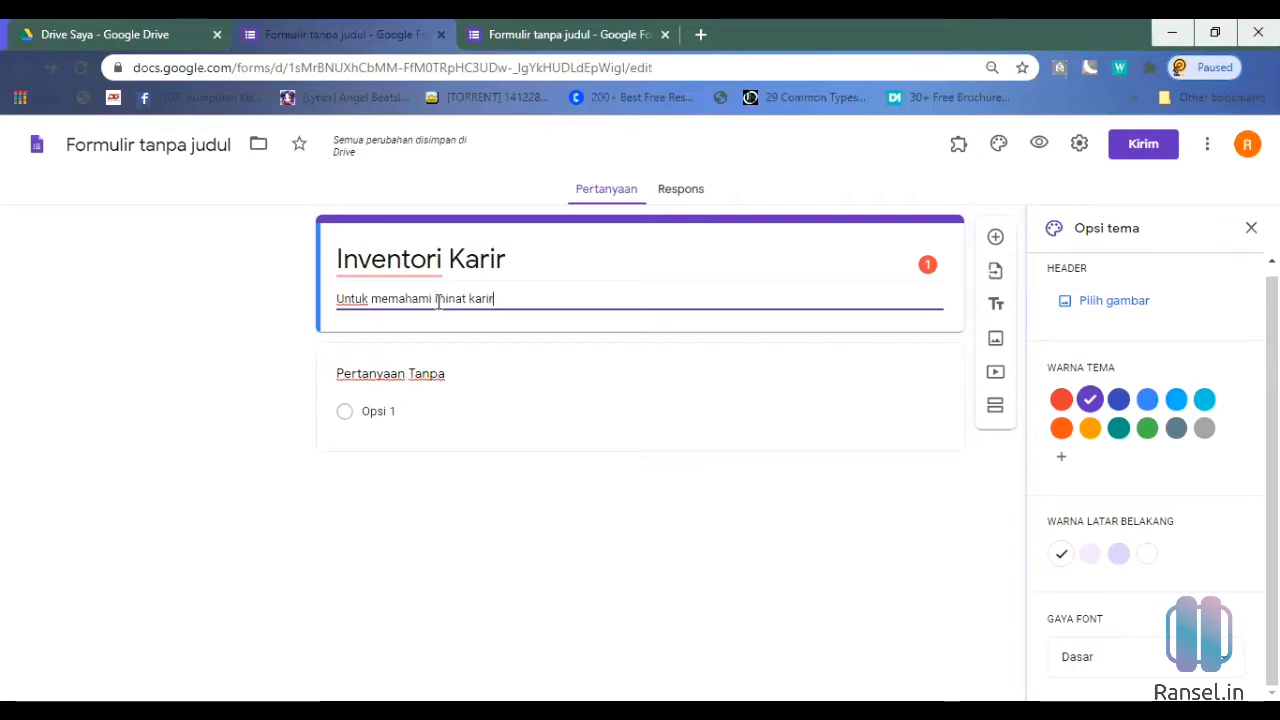
text( pe)
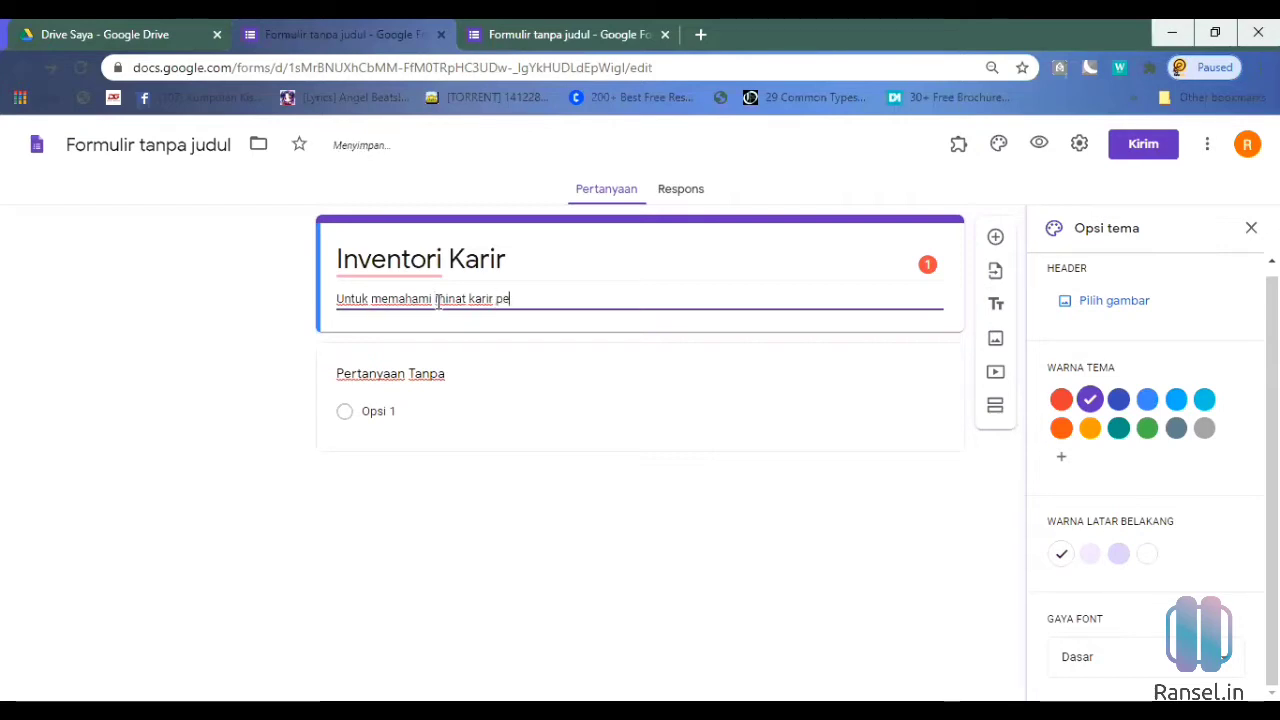
text(kerjaan saat l)
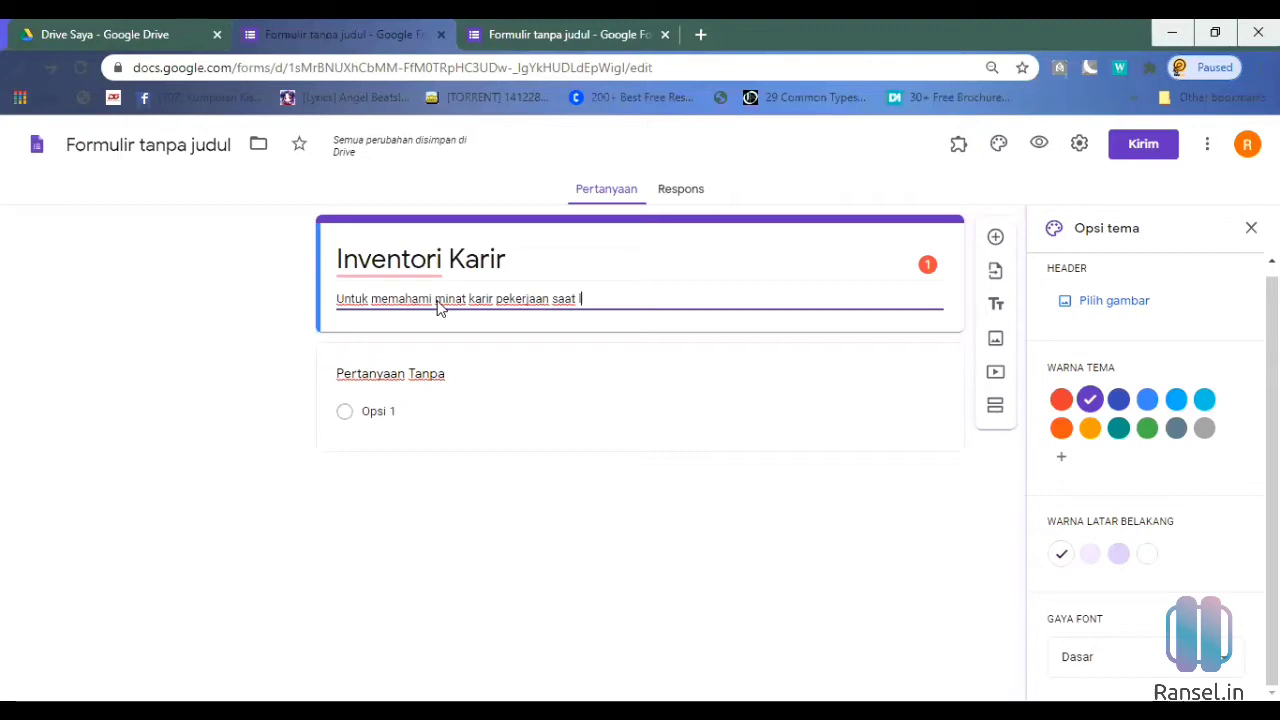
text(ulus sekolah)
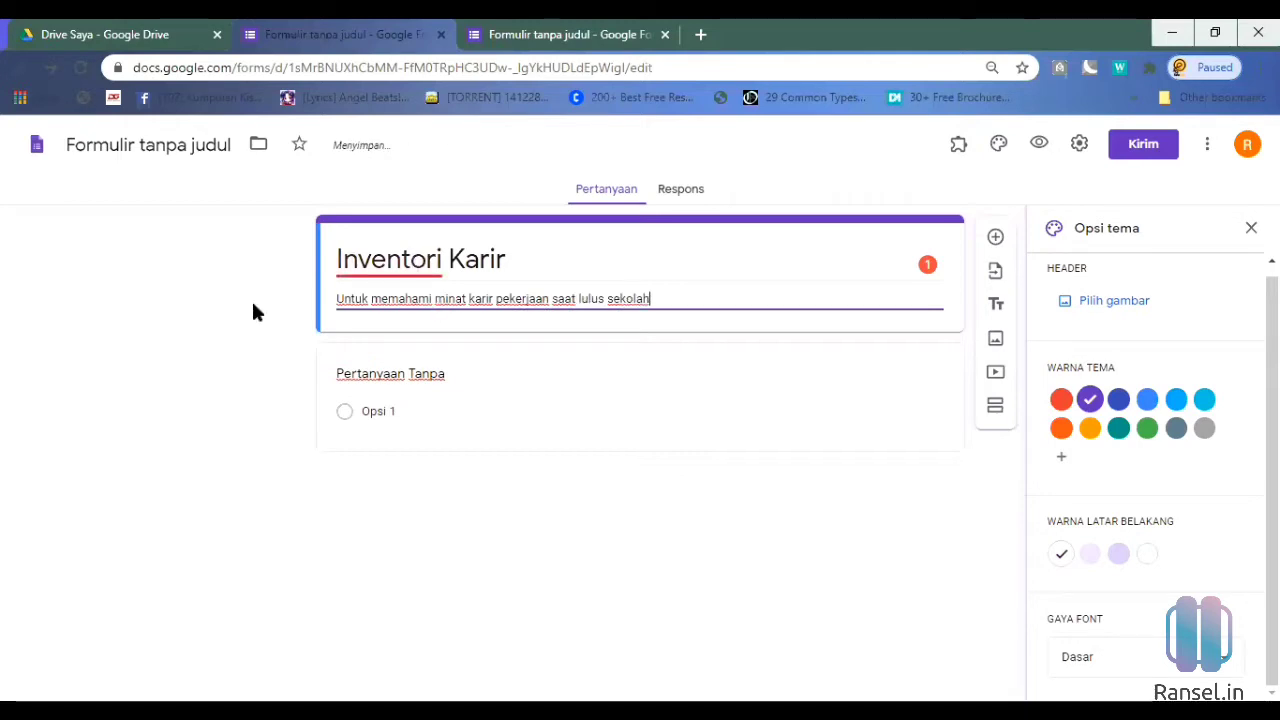
click(666, 279)
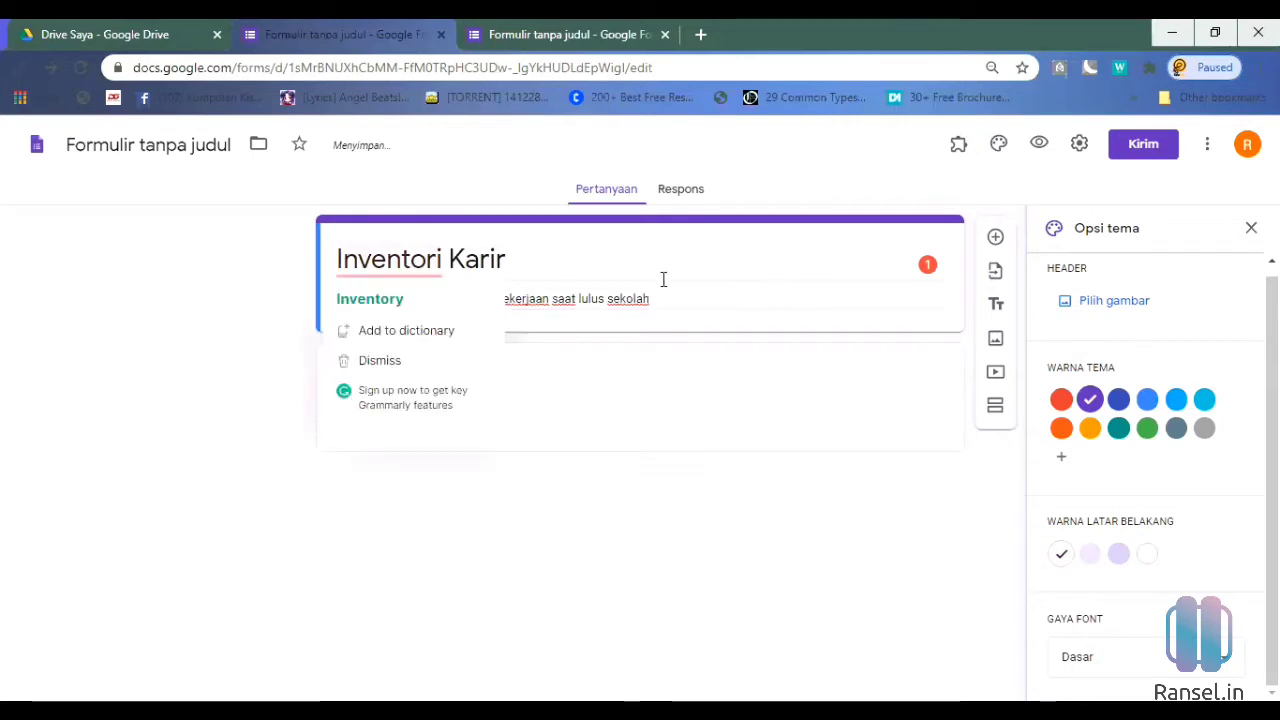
triple_click(518, 264)
triple_click(554, 297)
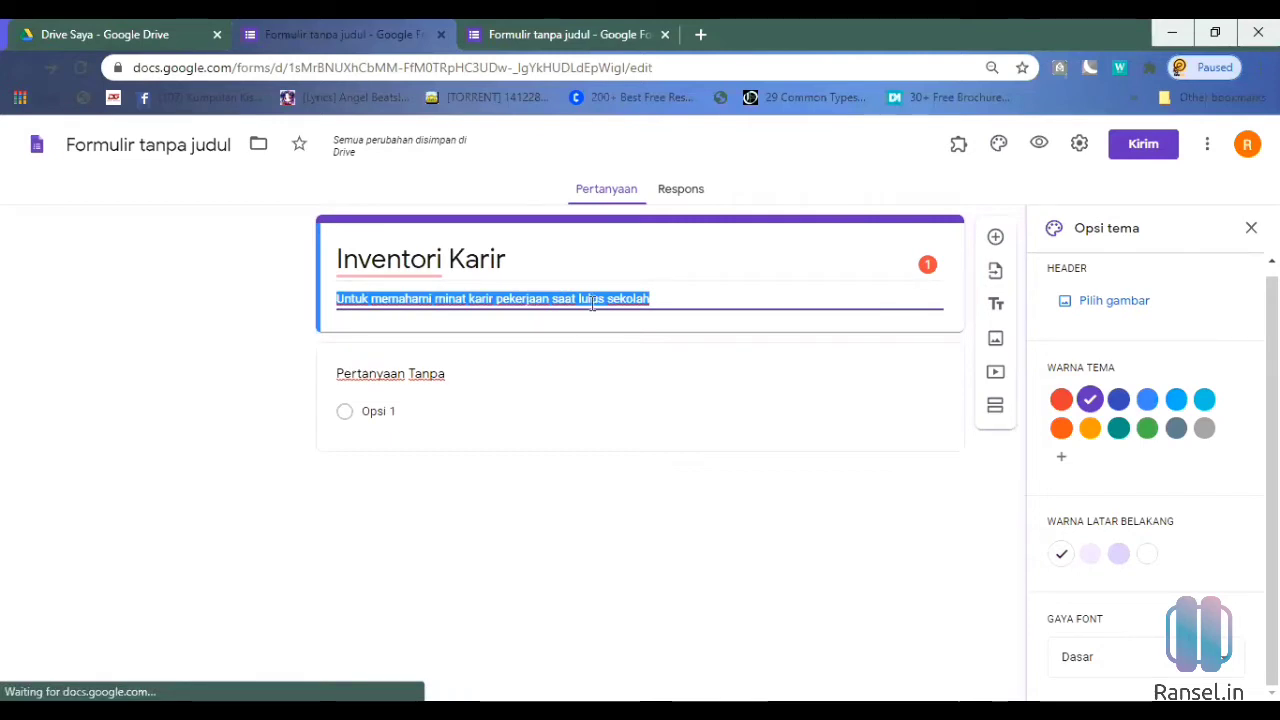
click(665, 300)
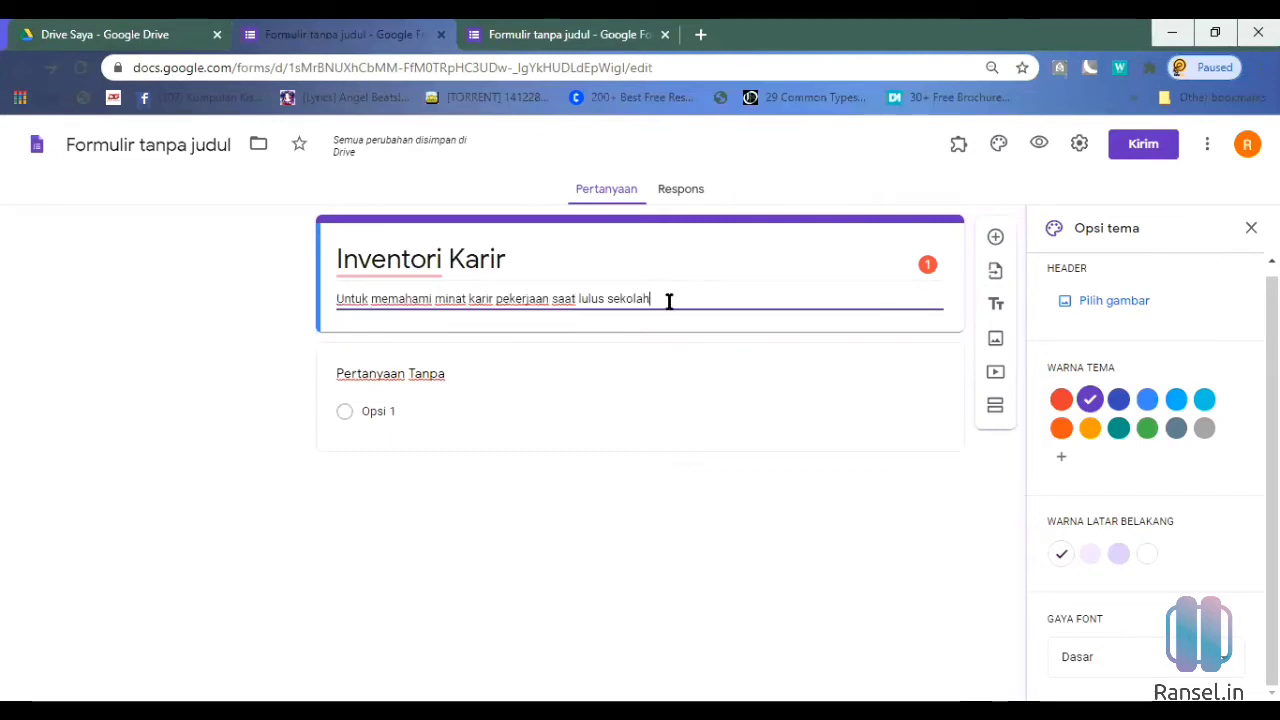
click(564, 266)
click(564, 266)
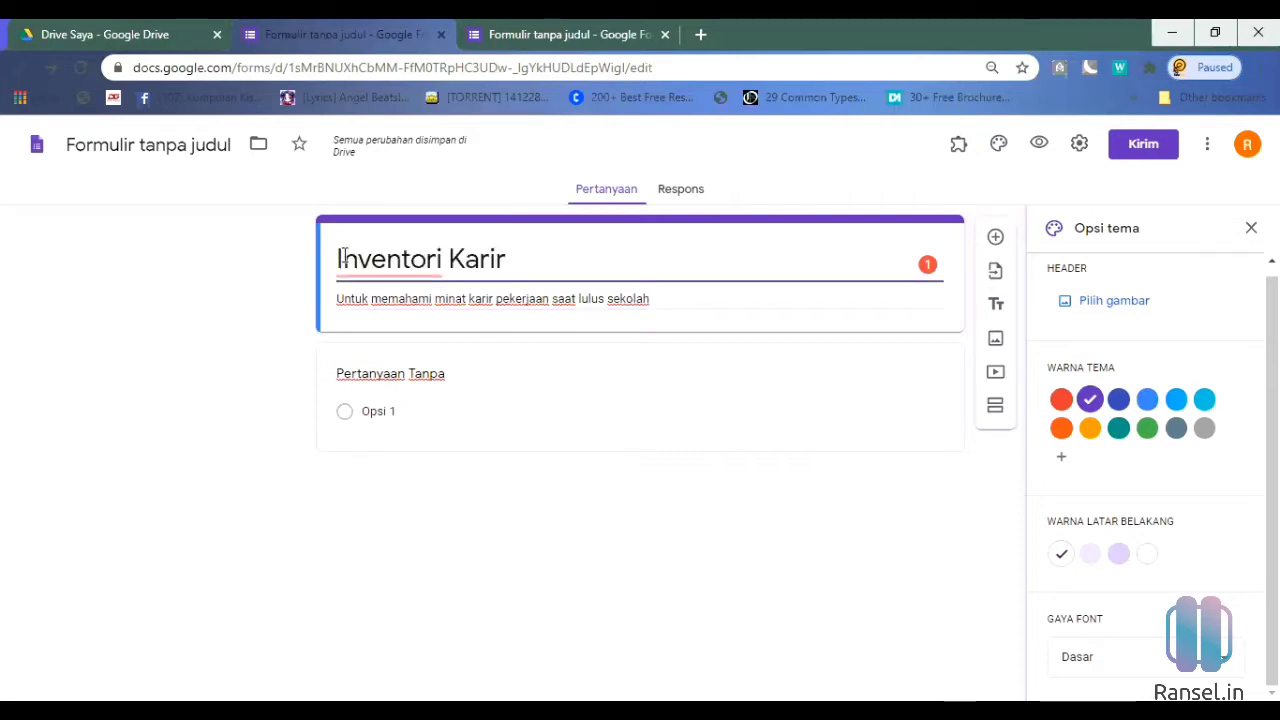
Step: Rename the form file as "Inventori Karir" to match the form's title
click(142, 144)
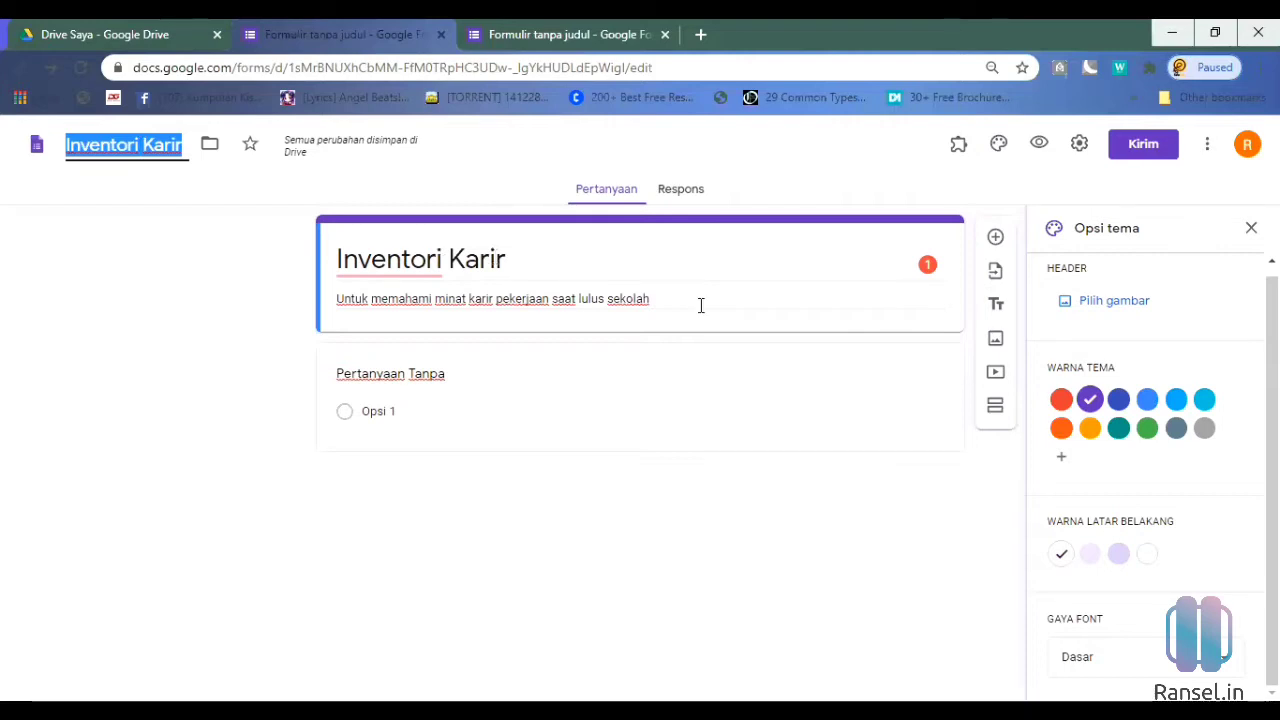
key(Return)
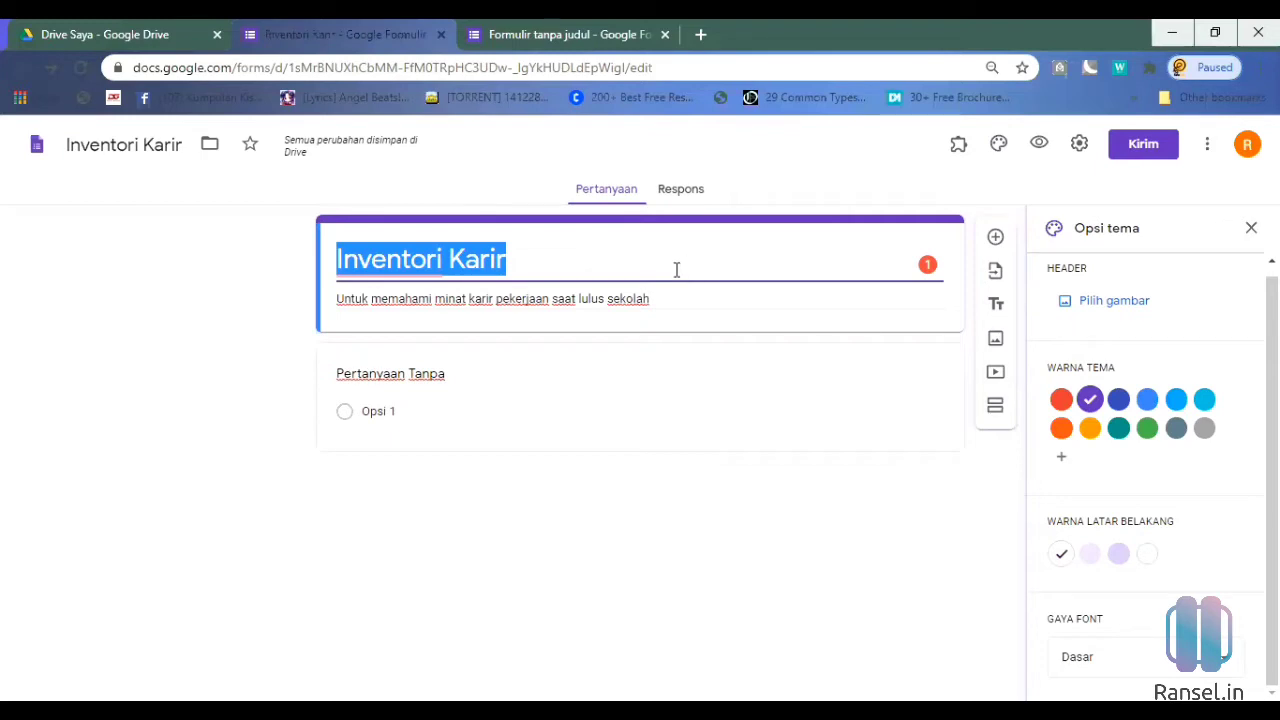
click(676, 269)
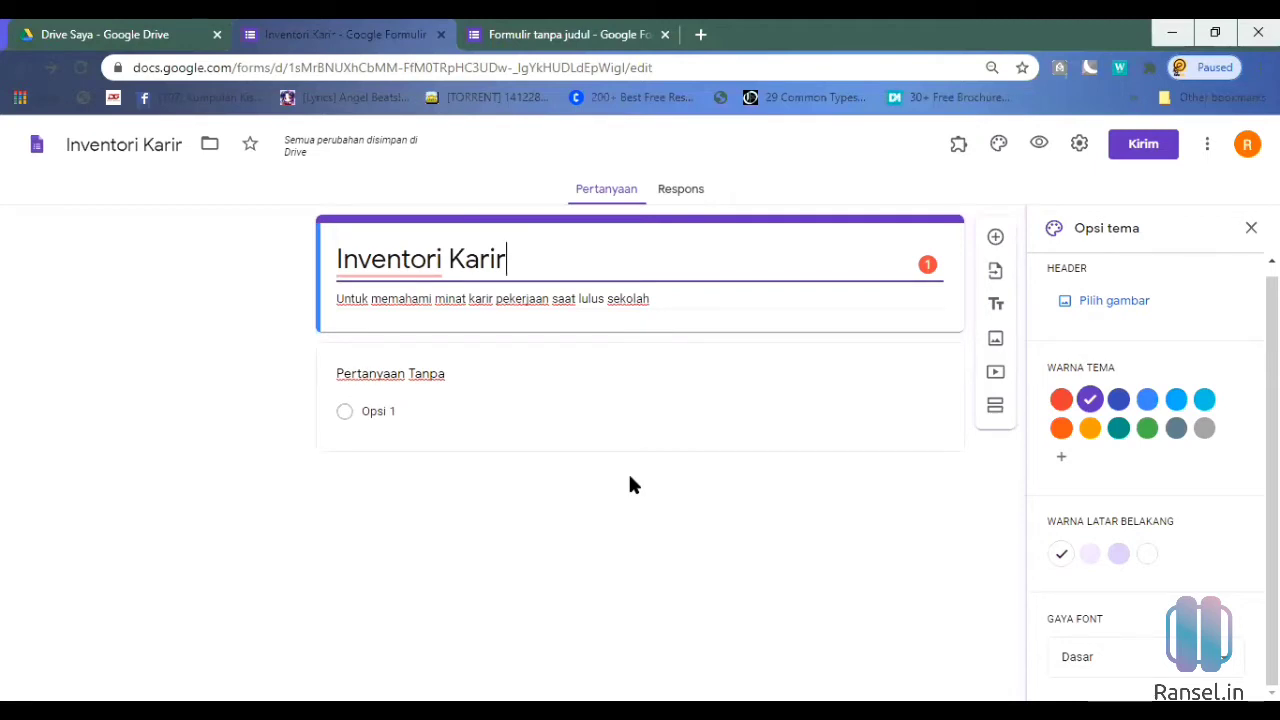
Step: Open the untitled multiple-choice question below the form header for editing
click(771, 387)
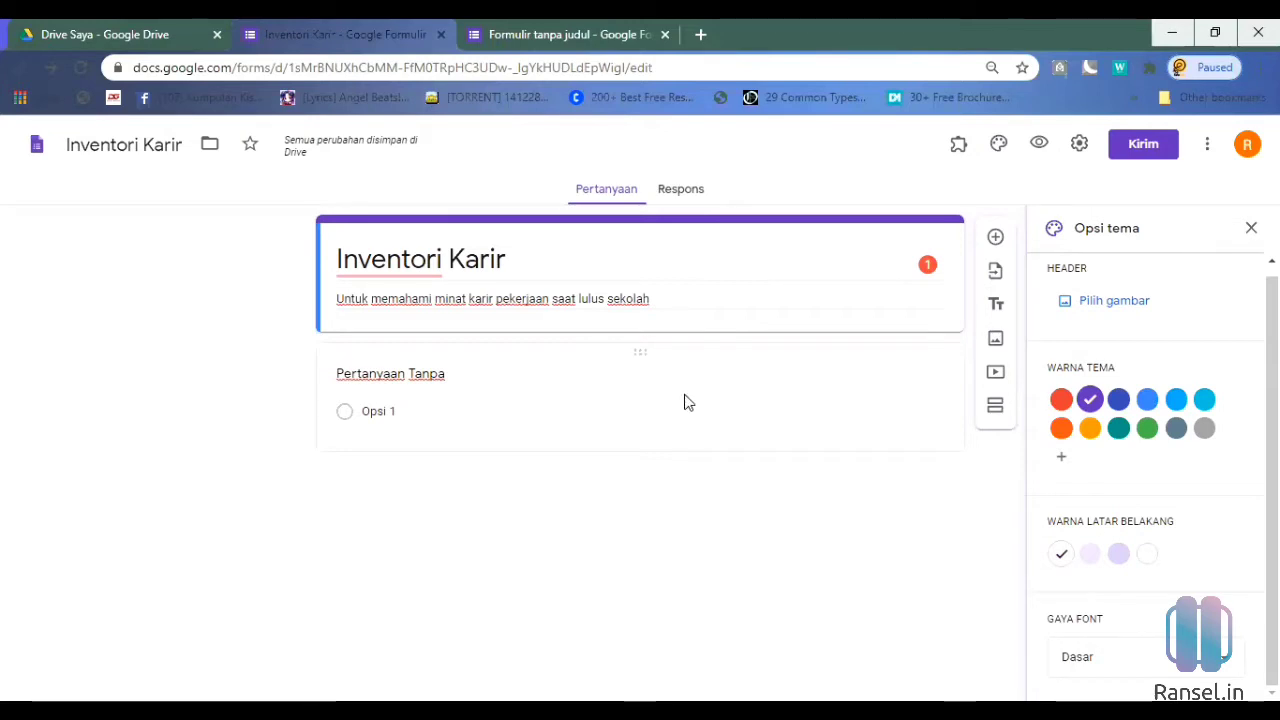
click(730, 474)
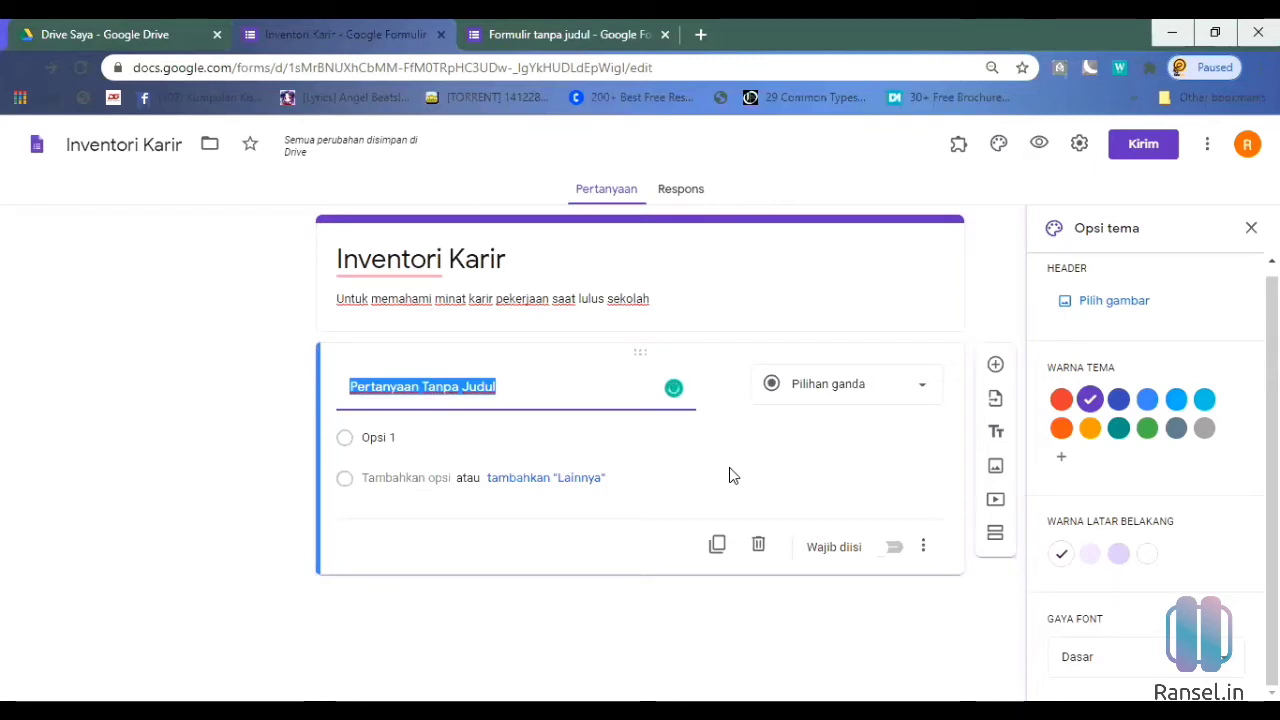
click(730, 471)
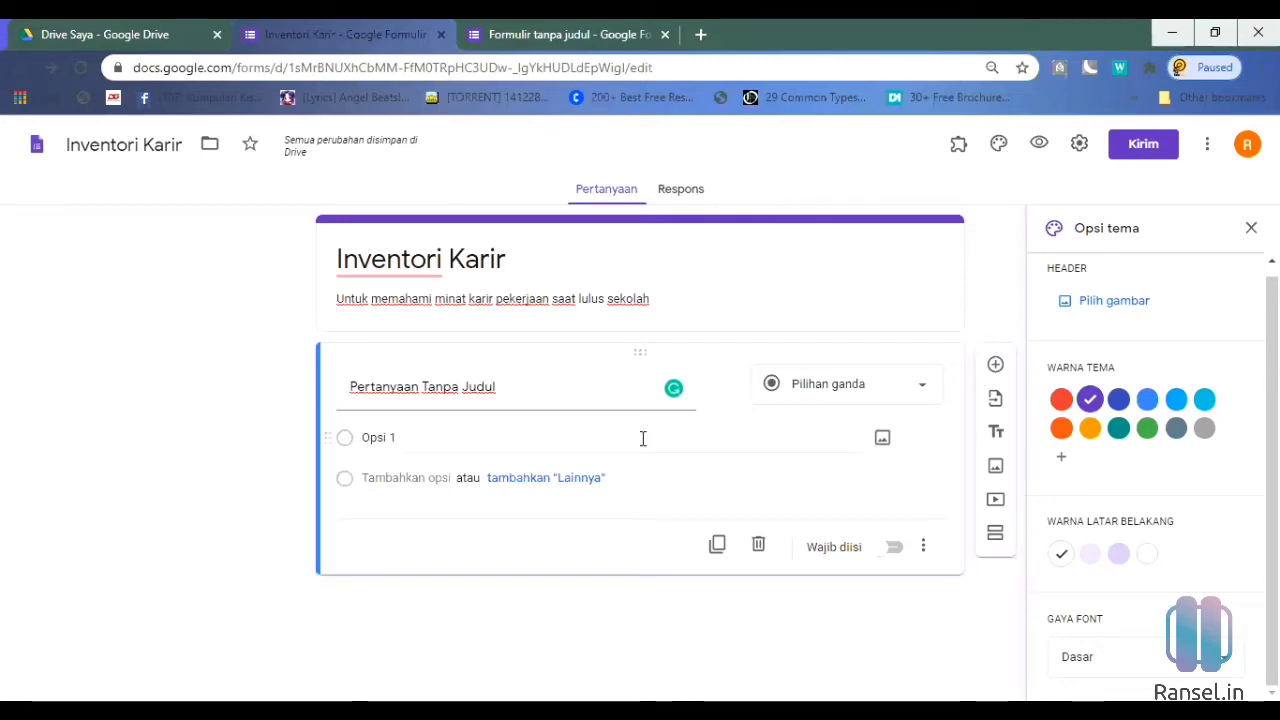
click(592, 379)
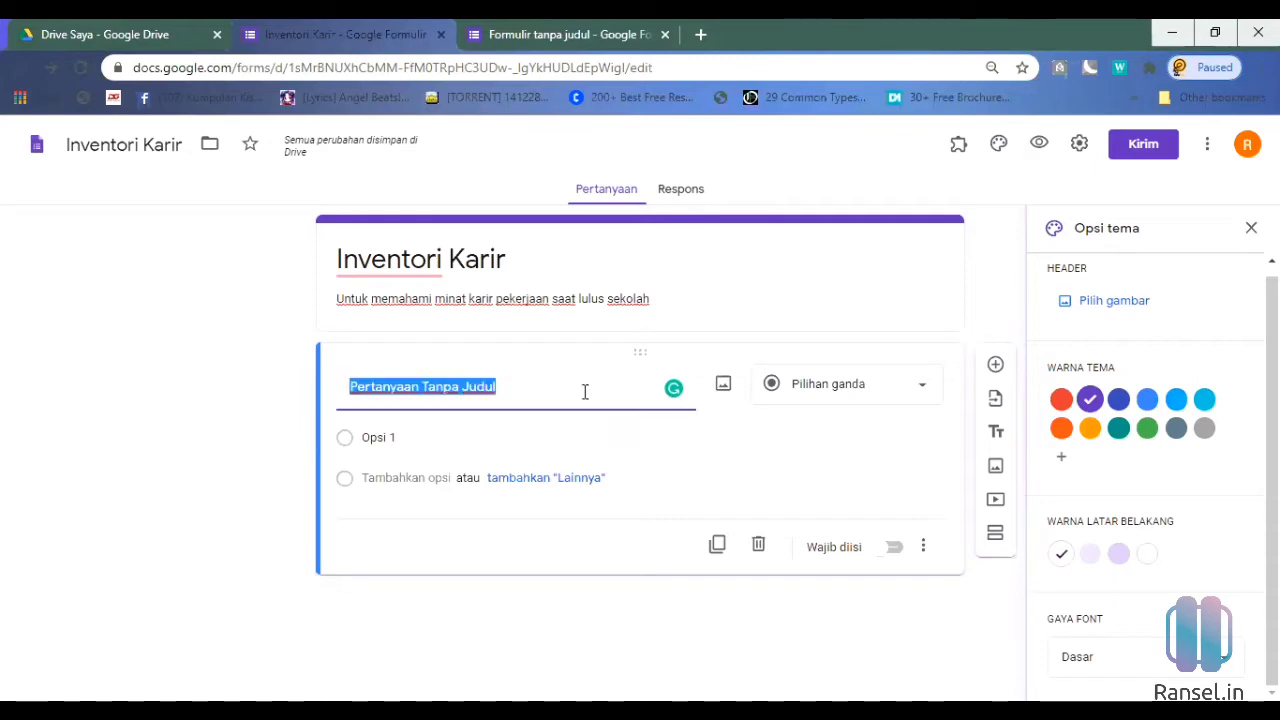
click(585, 389)
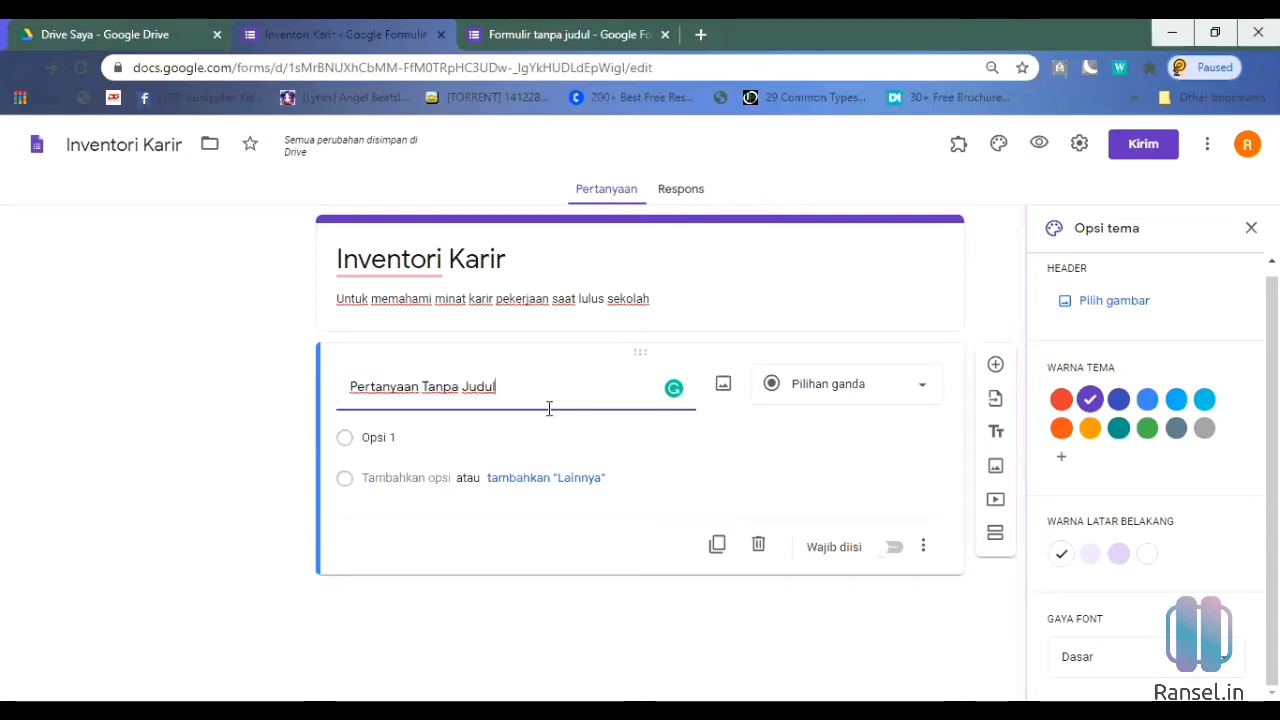
triple_click(551, 402)
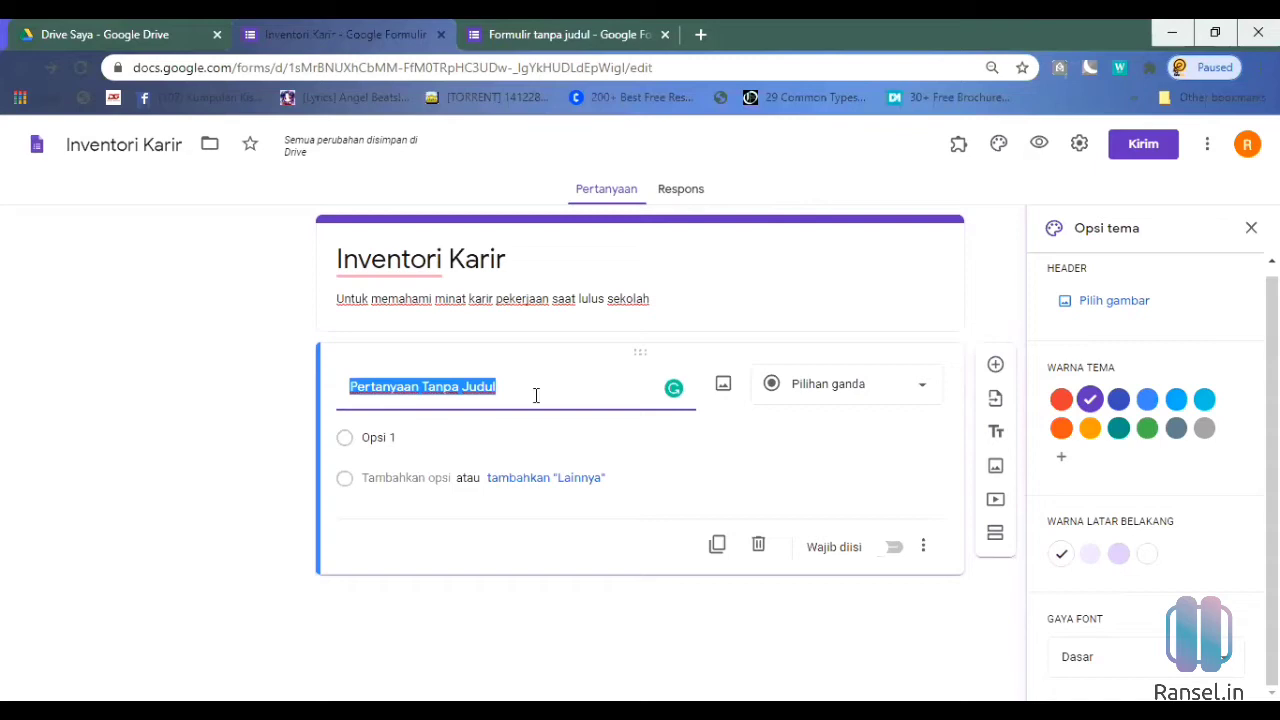
key(shift+Right)
key(shift+Right)
key(shift+Right)
key(shift+Right)
key(shift+Right)
key(shift+Right)
key(shift+Right)
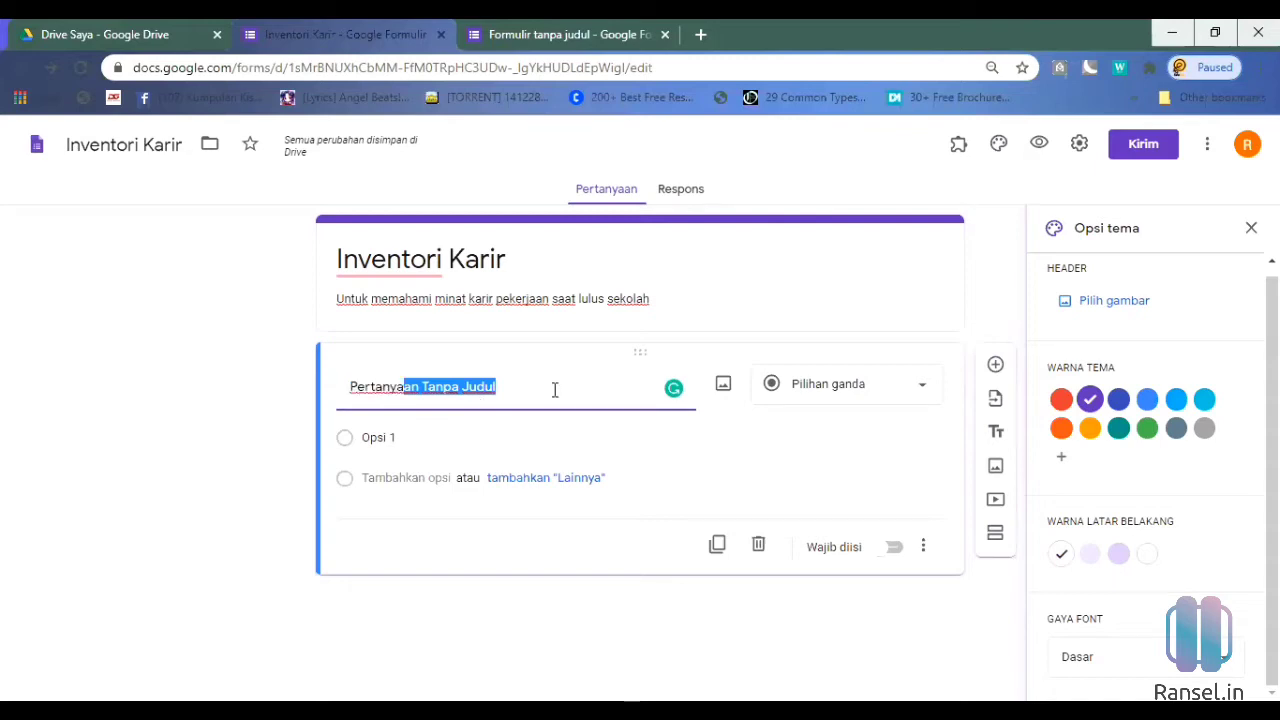
key(ctrl+a)
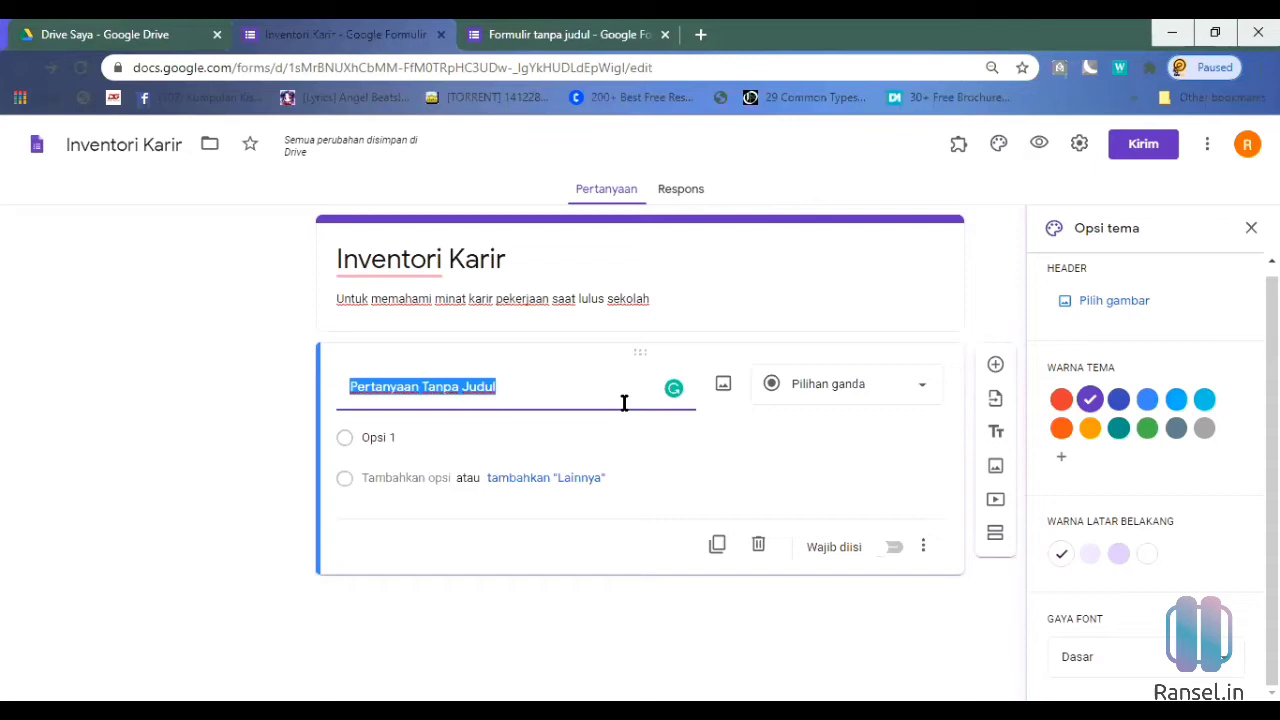
Step: Show a description field on the untitled question and replace the question text with "Apakah Anda suka menyetir"
click(924, 552)
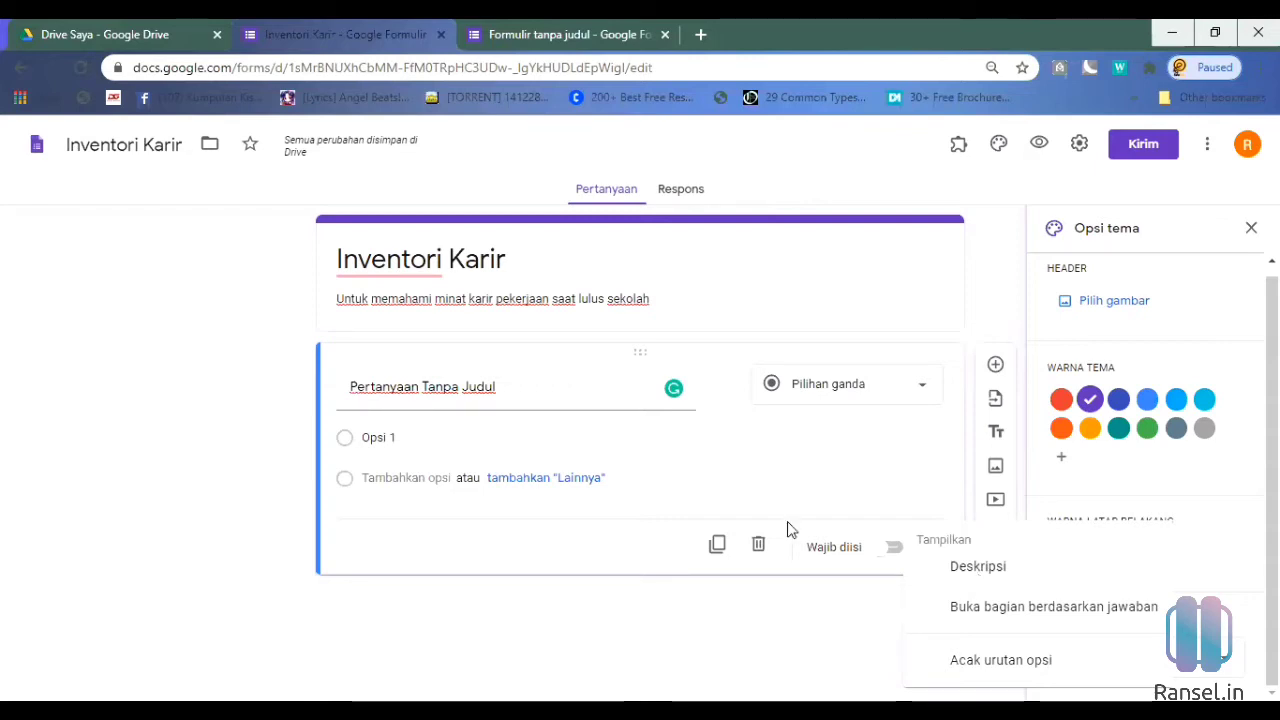
click(513, 396)
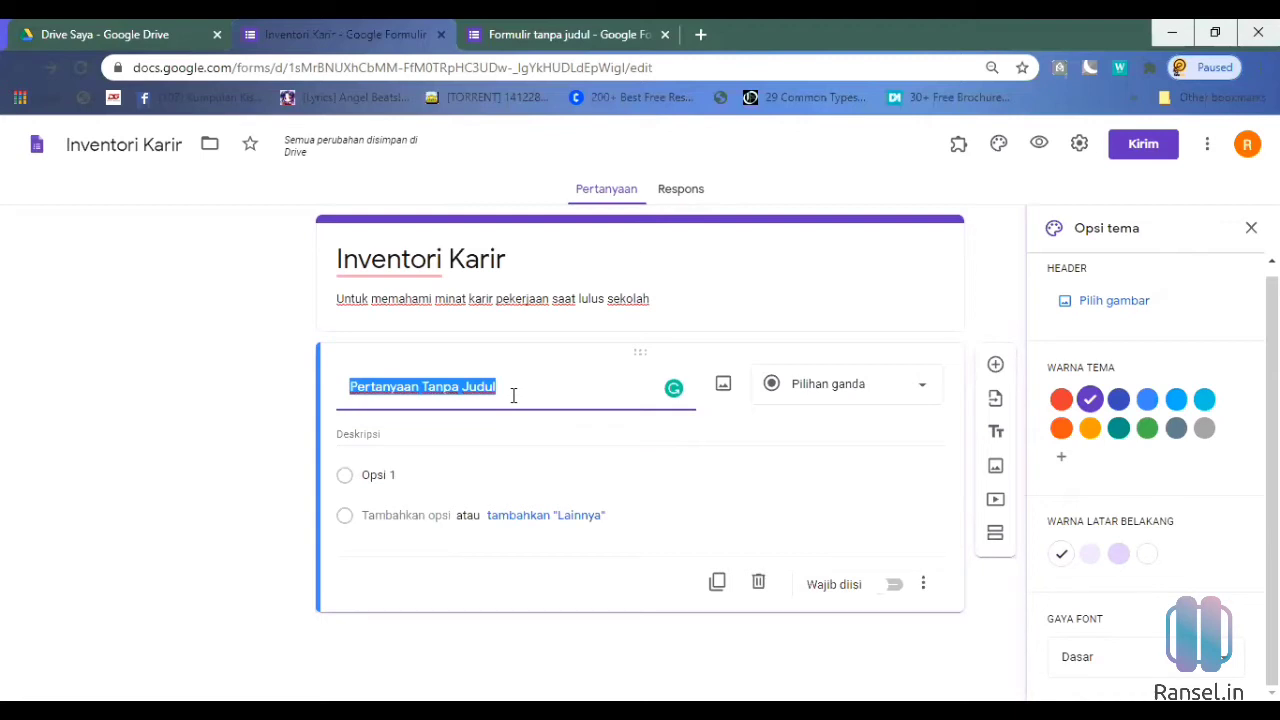
text(A)
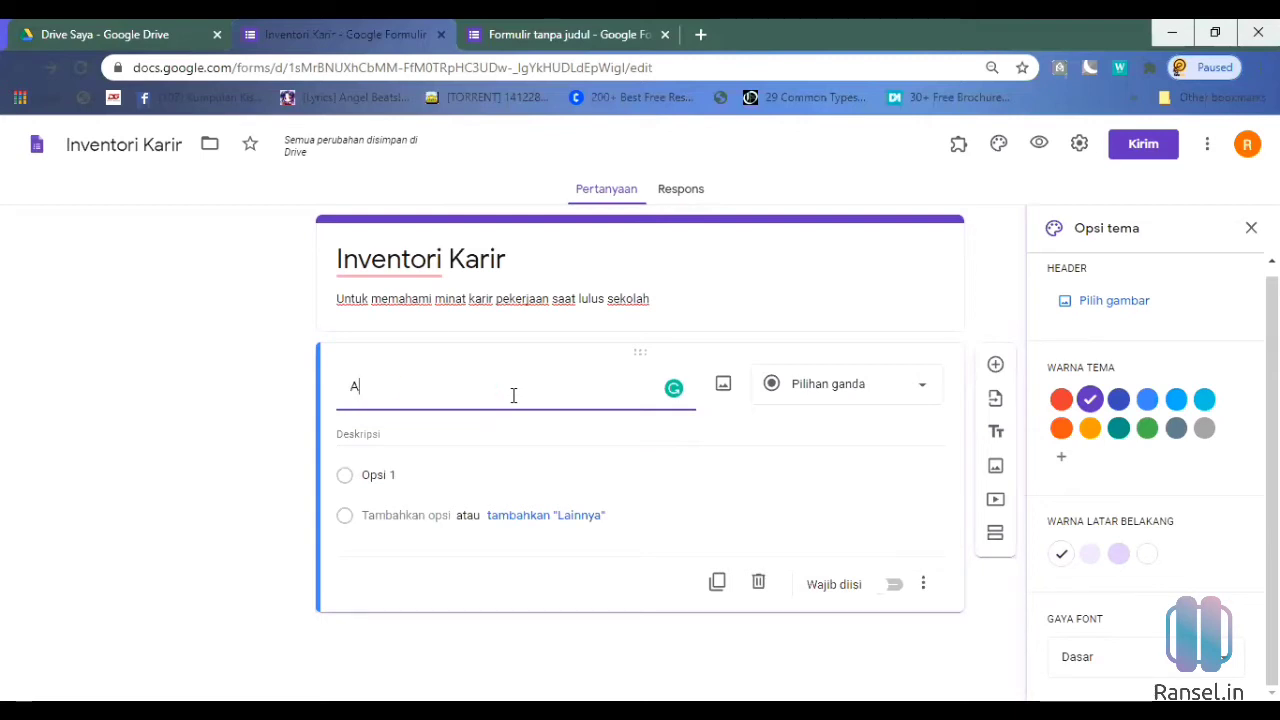
text(pakah Anda )
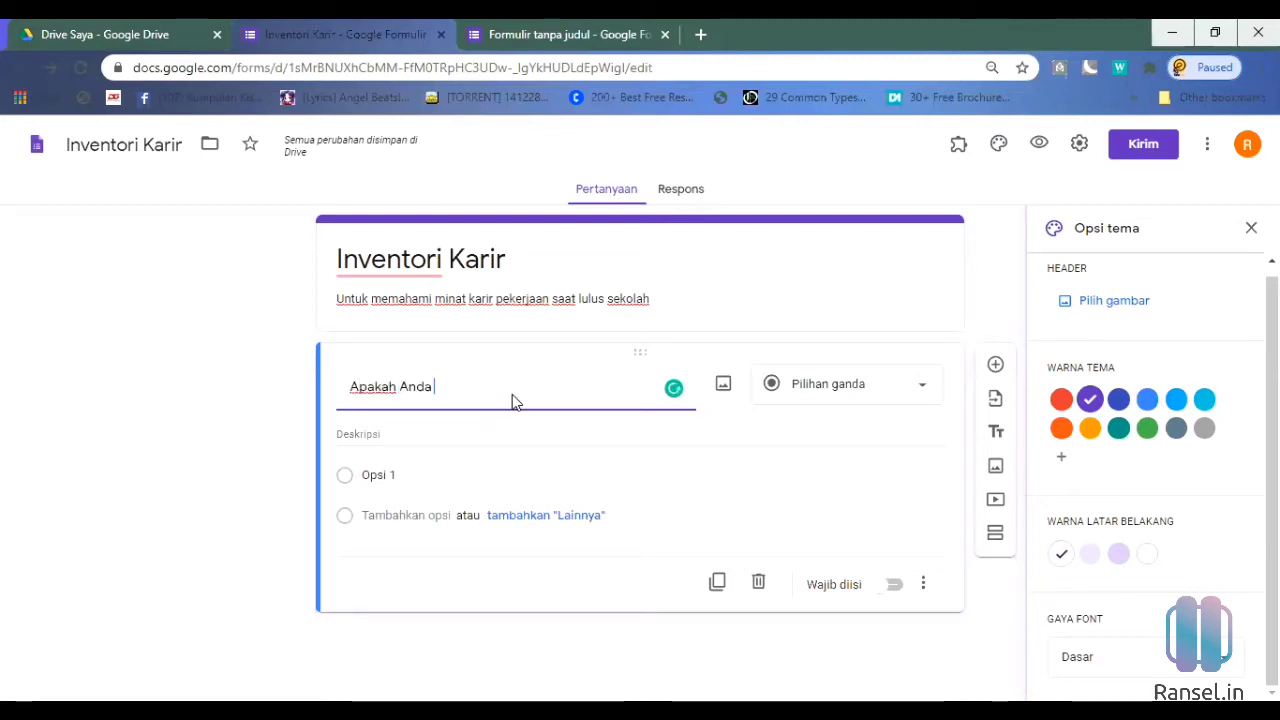
text(m)
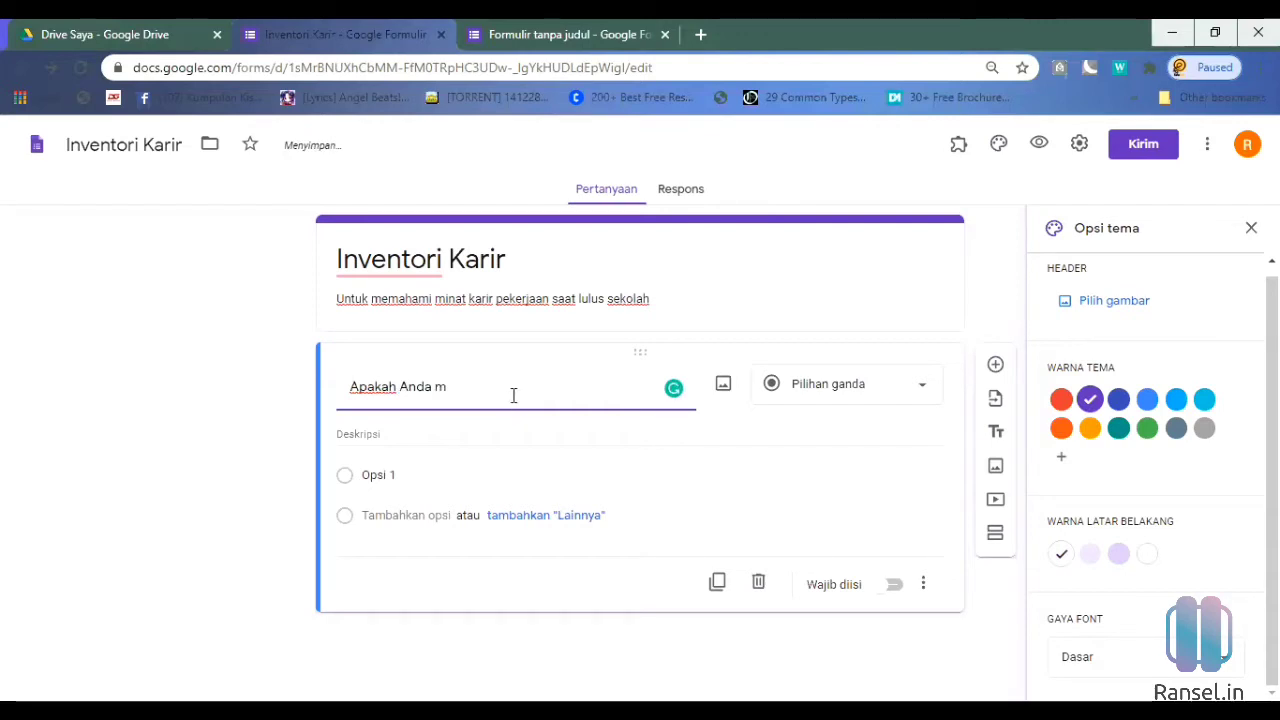
key(BackSpace)
text(suka)
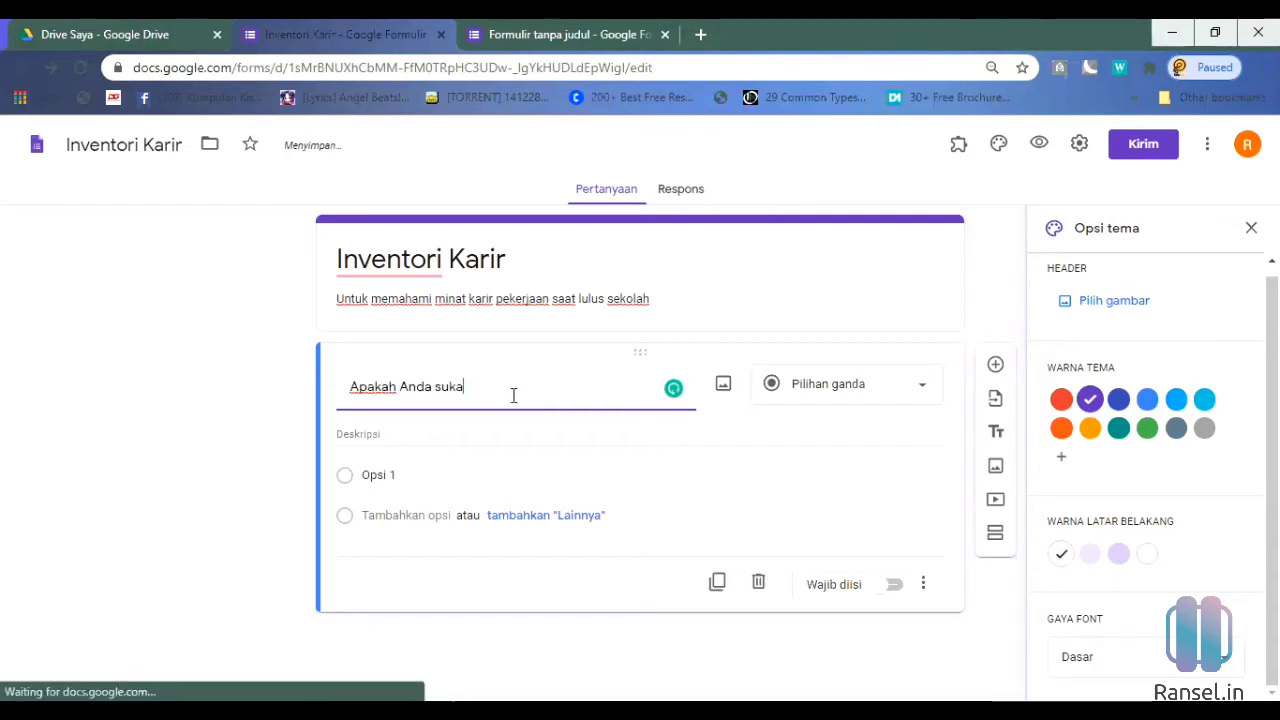
text( menyetir)
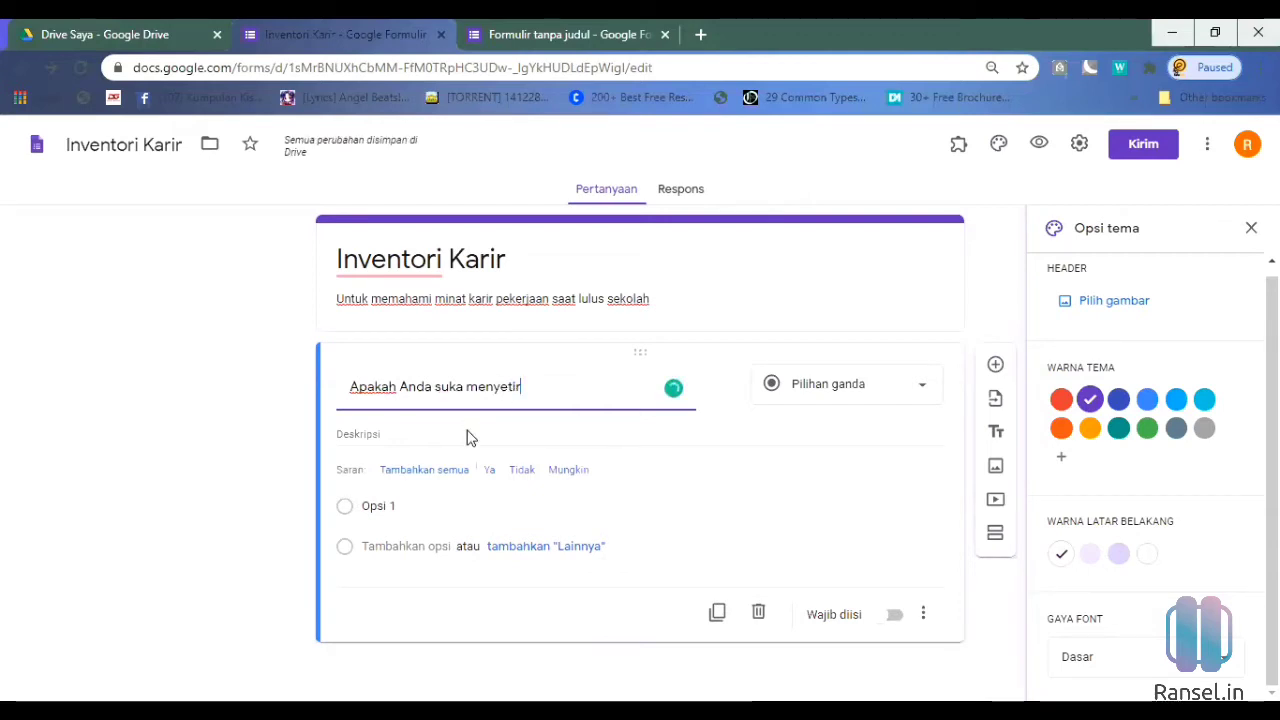
Step: Enter the question's description "Membawa kendaraan jenis apapun"
click(469, 435)
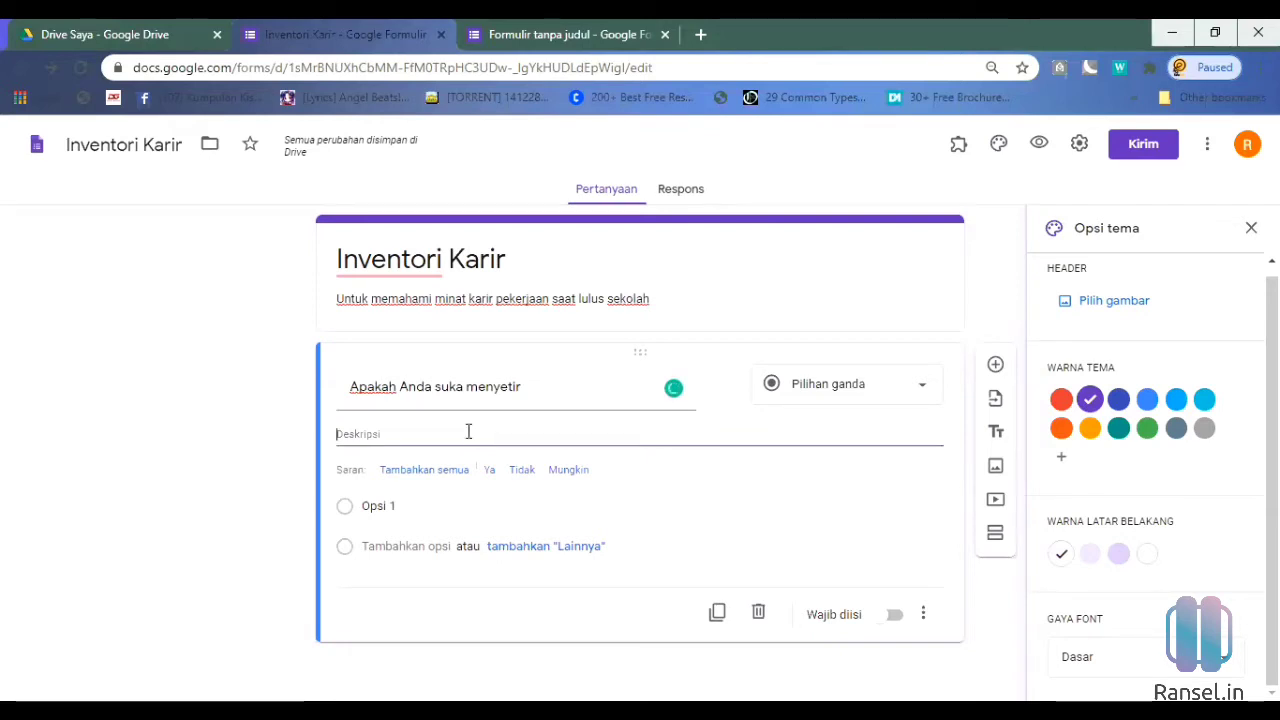
text(Membawa k)
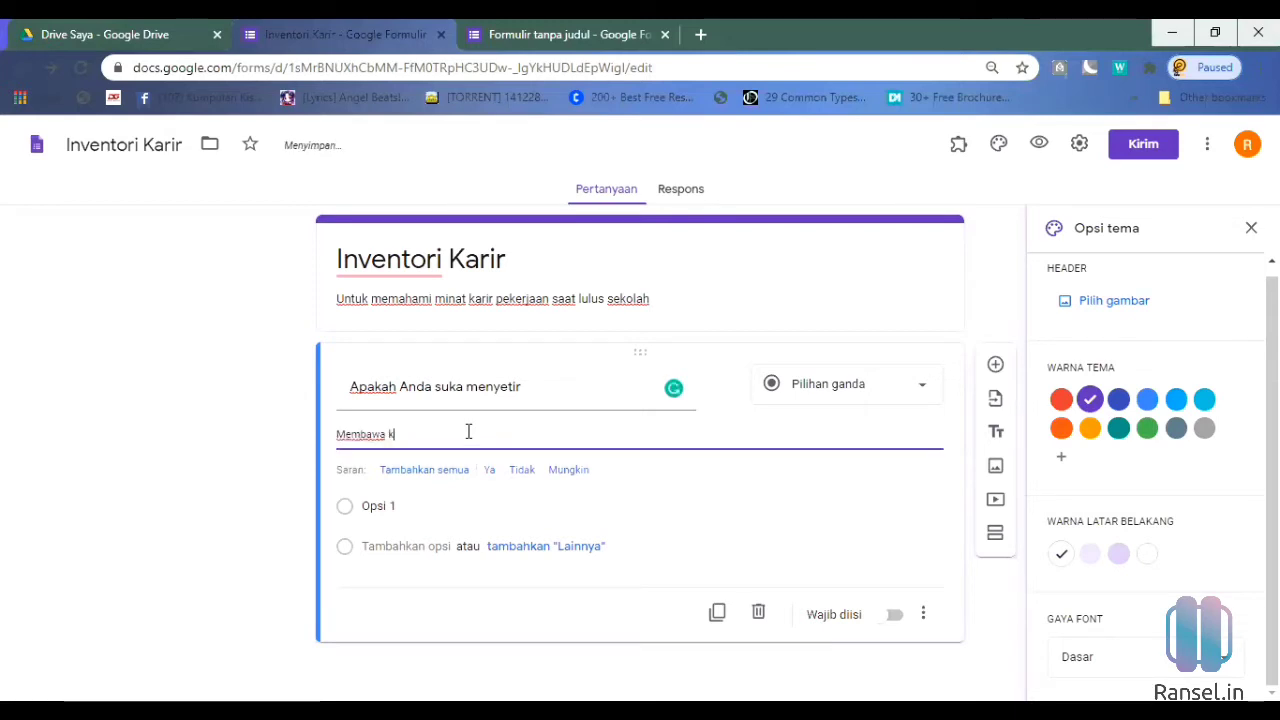
text(endaraan )
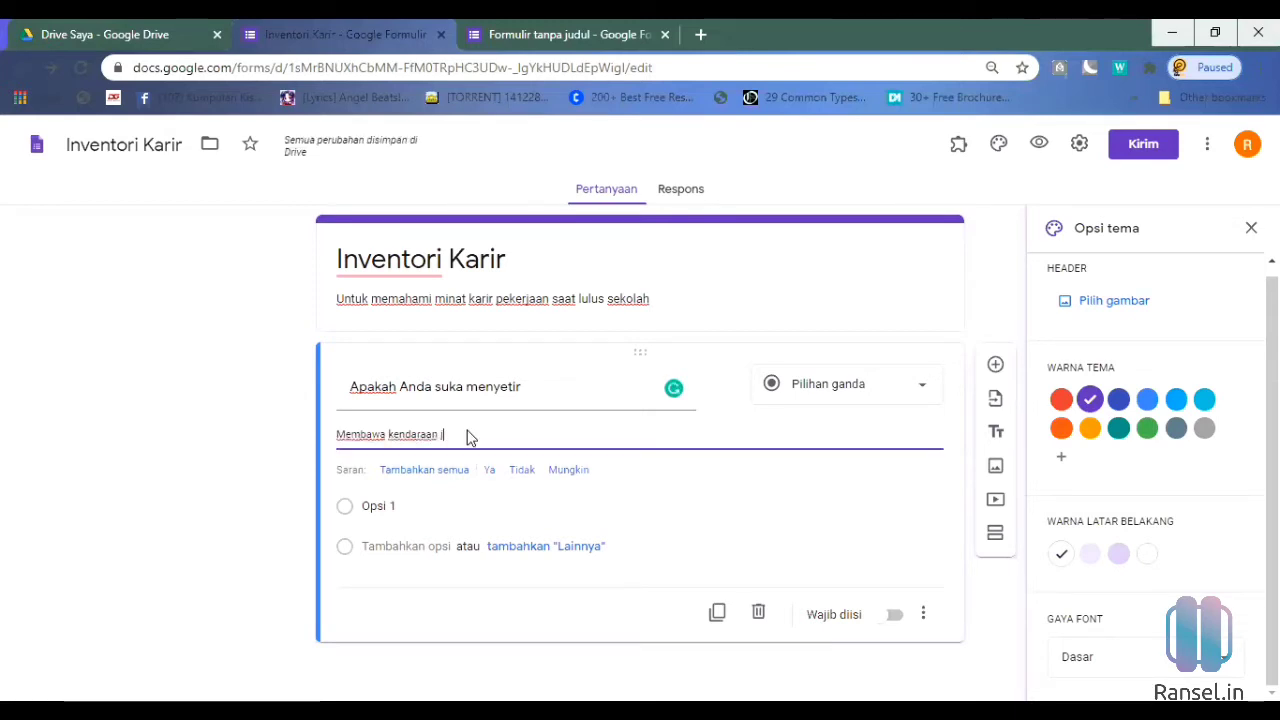
text(jenis apapun)
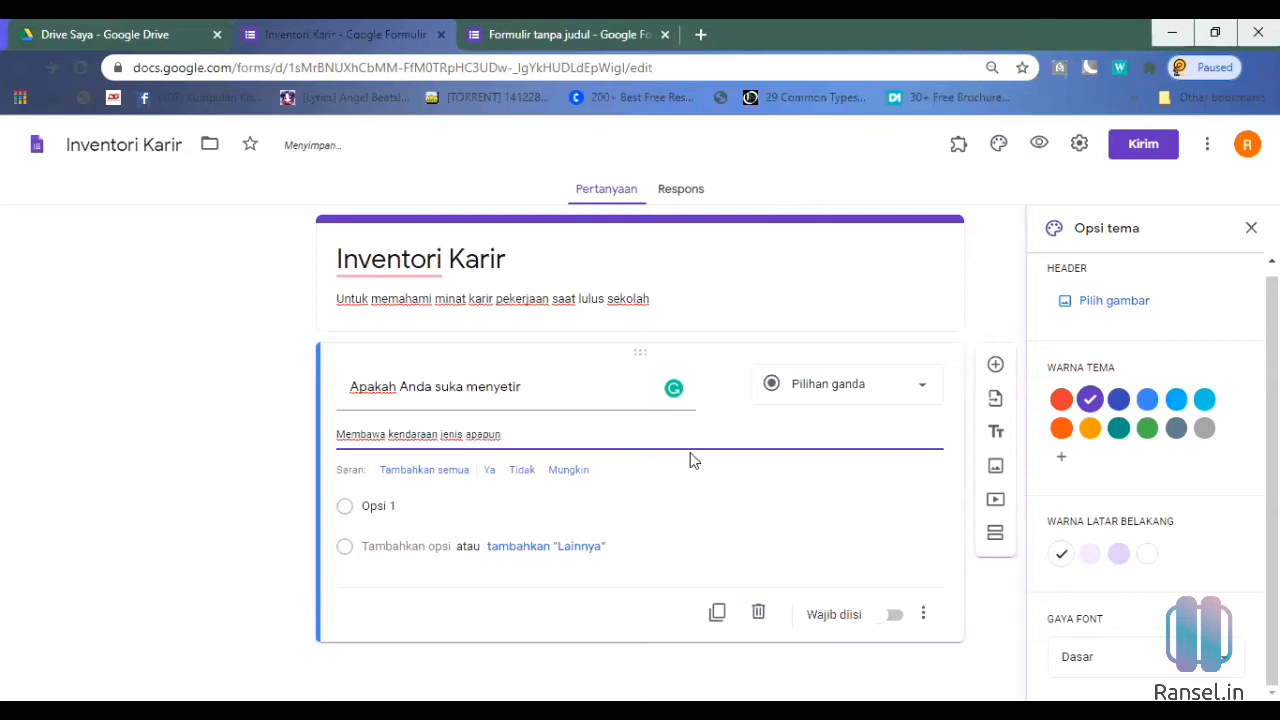
Step: Change the question type to Jawaban singkat and complete the question text as "Apakah Anda suka menyetir?"
click(890, 400)
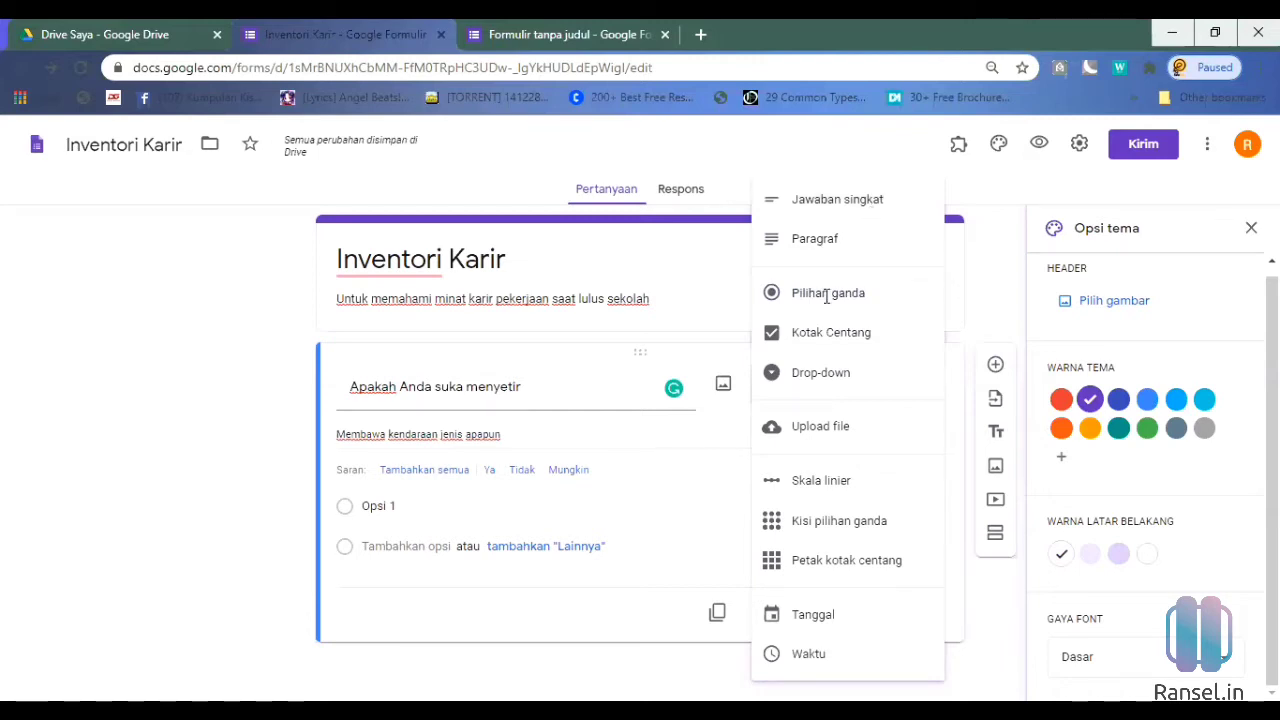
click(645, 484)
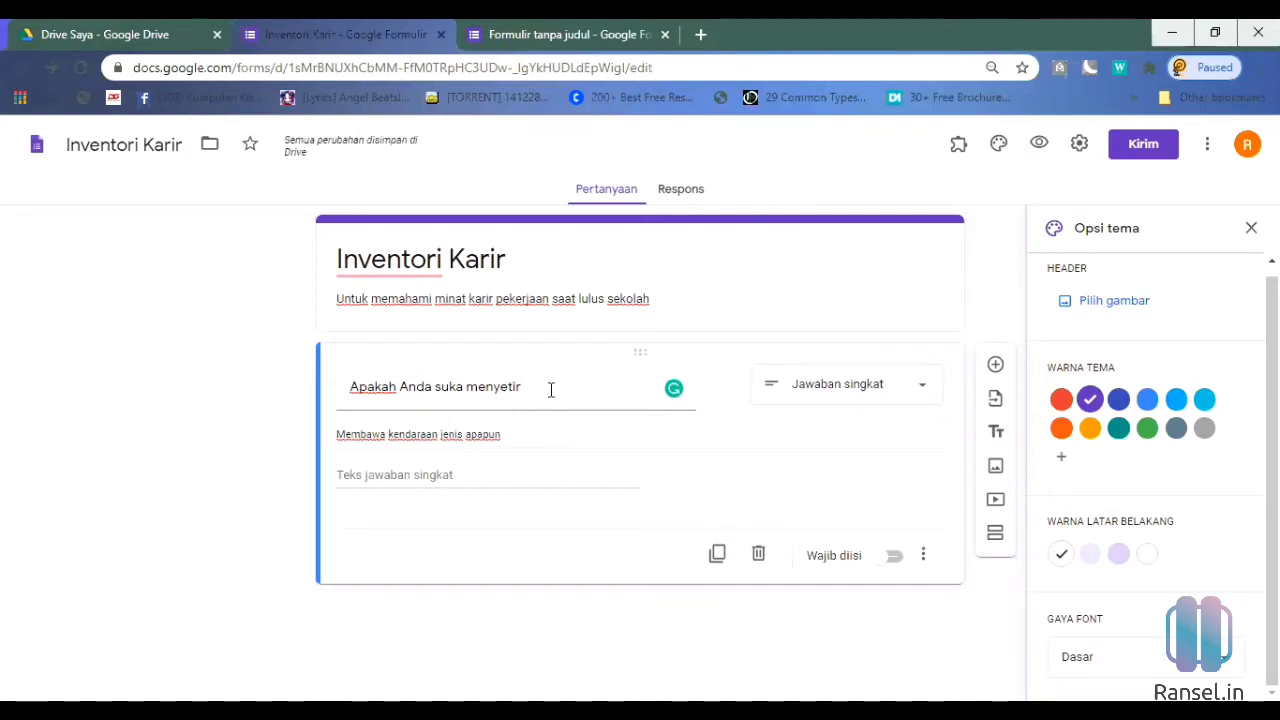
mouse_move(551, 391)
triple_click(551, 391)
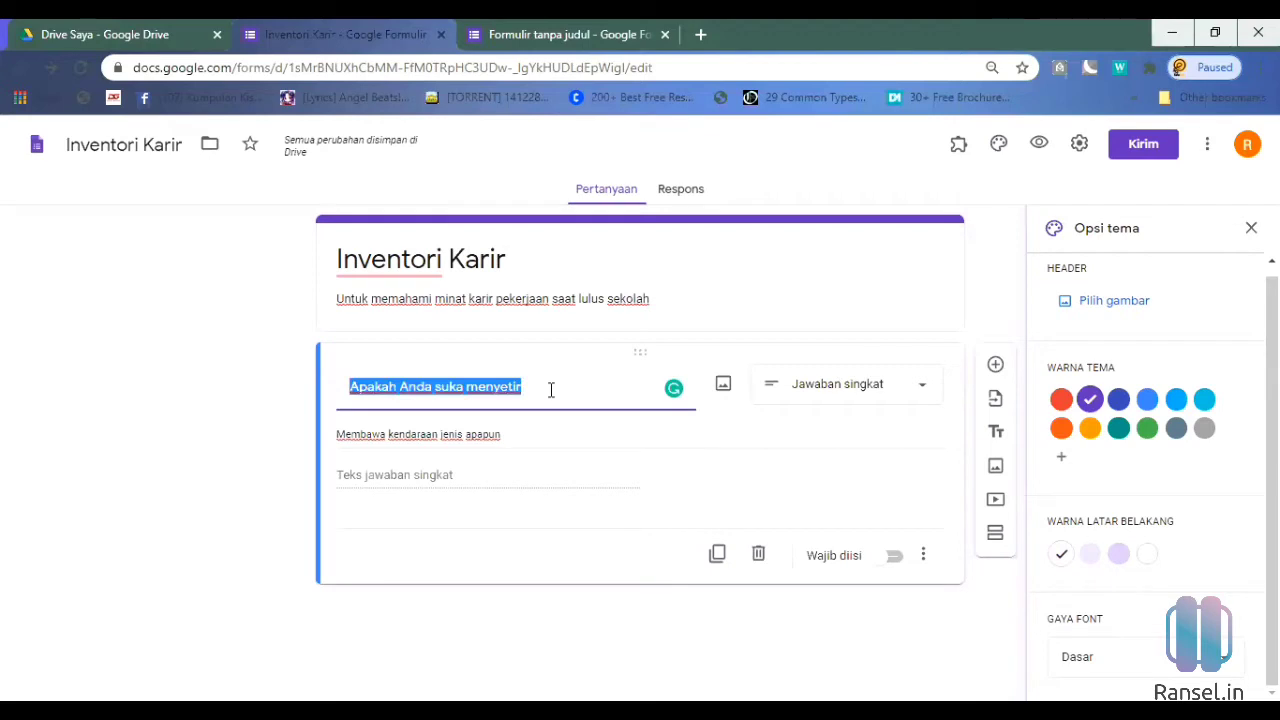
click(551, 391)
text(?)
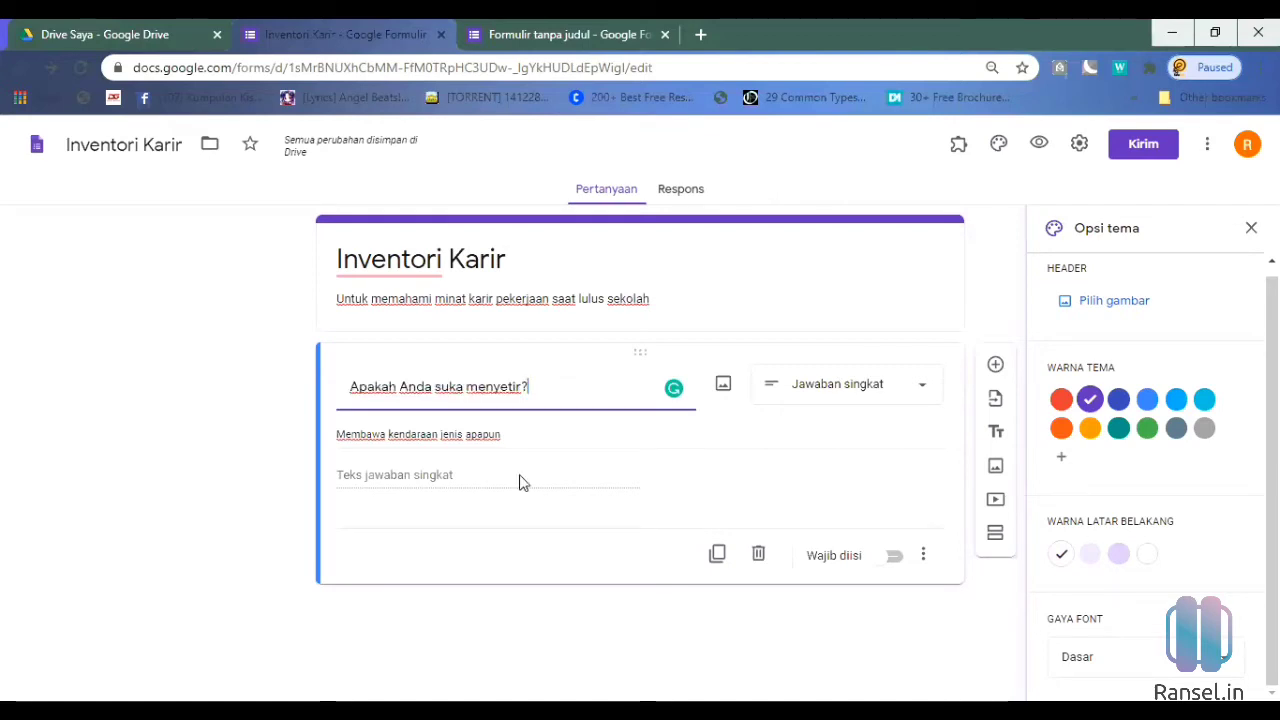
Step: Try the Paragraf question type, and return the question to Pilihan ganda
click(915, 392)
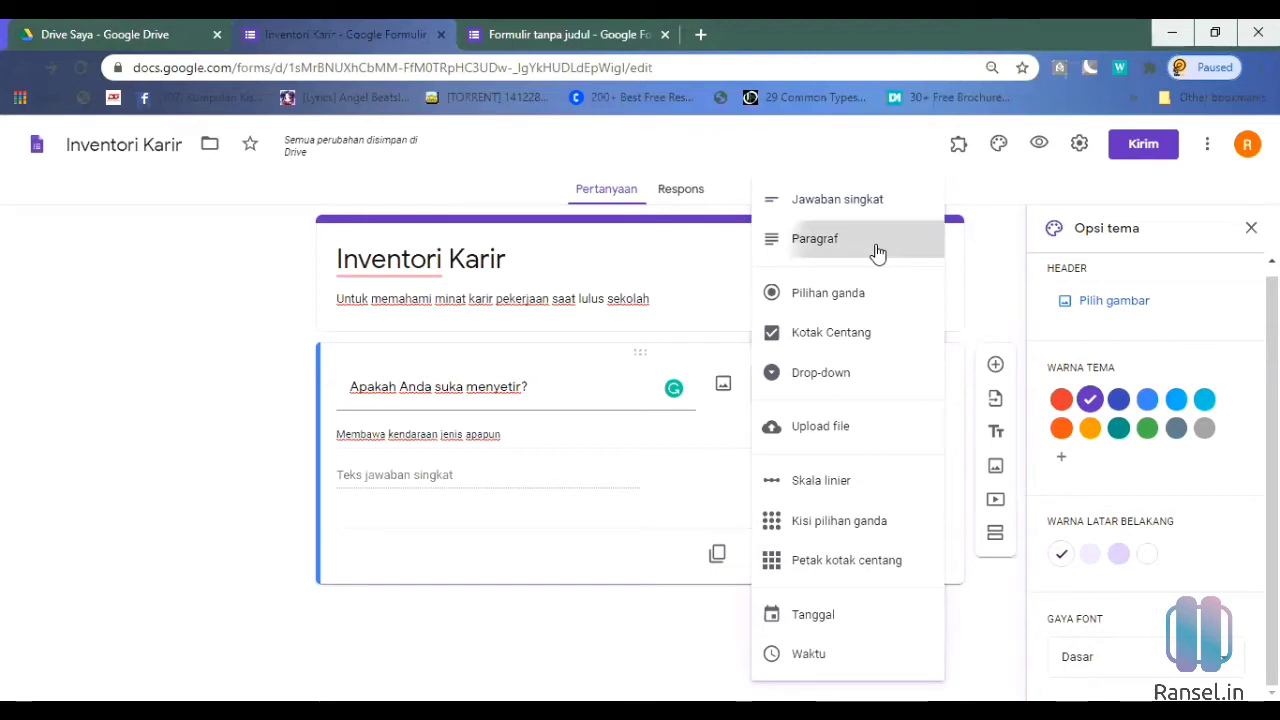
click(877, 252)
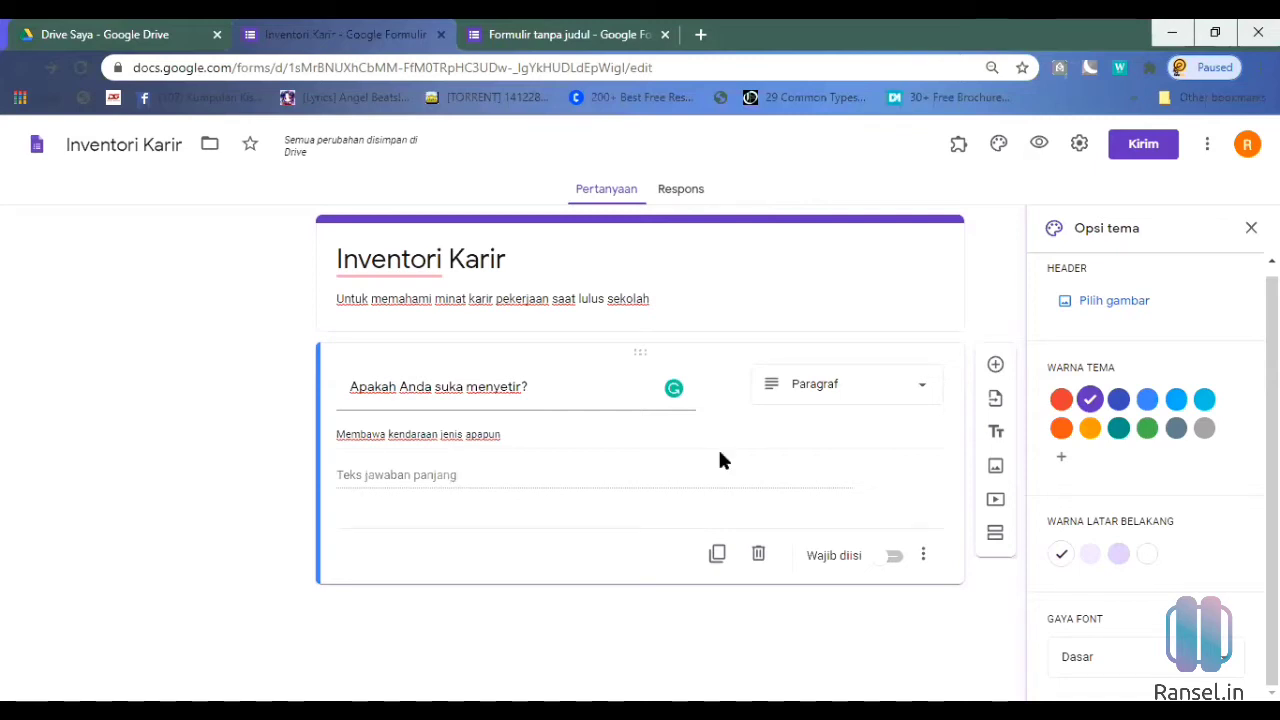
click(924, 393)
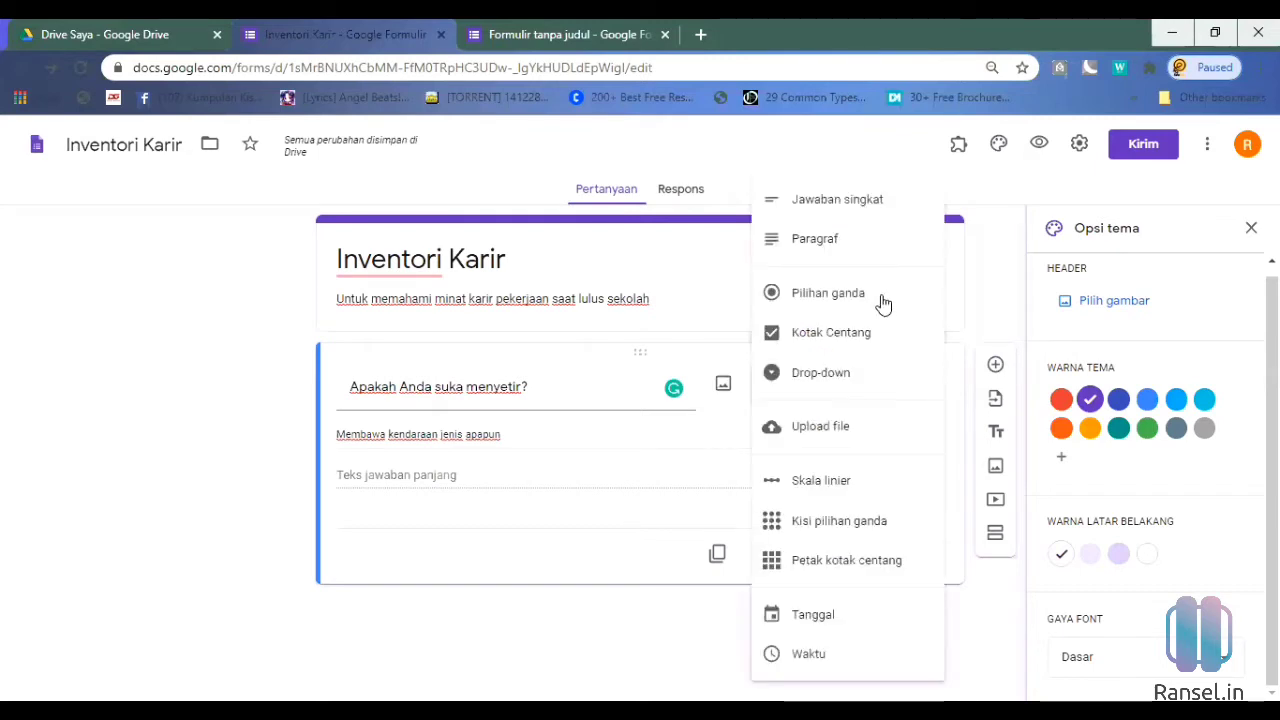
click(883, 295)
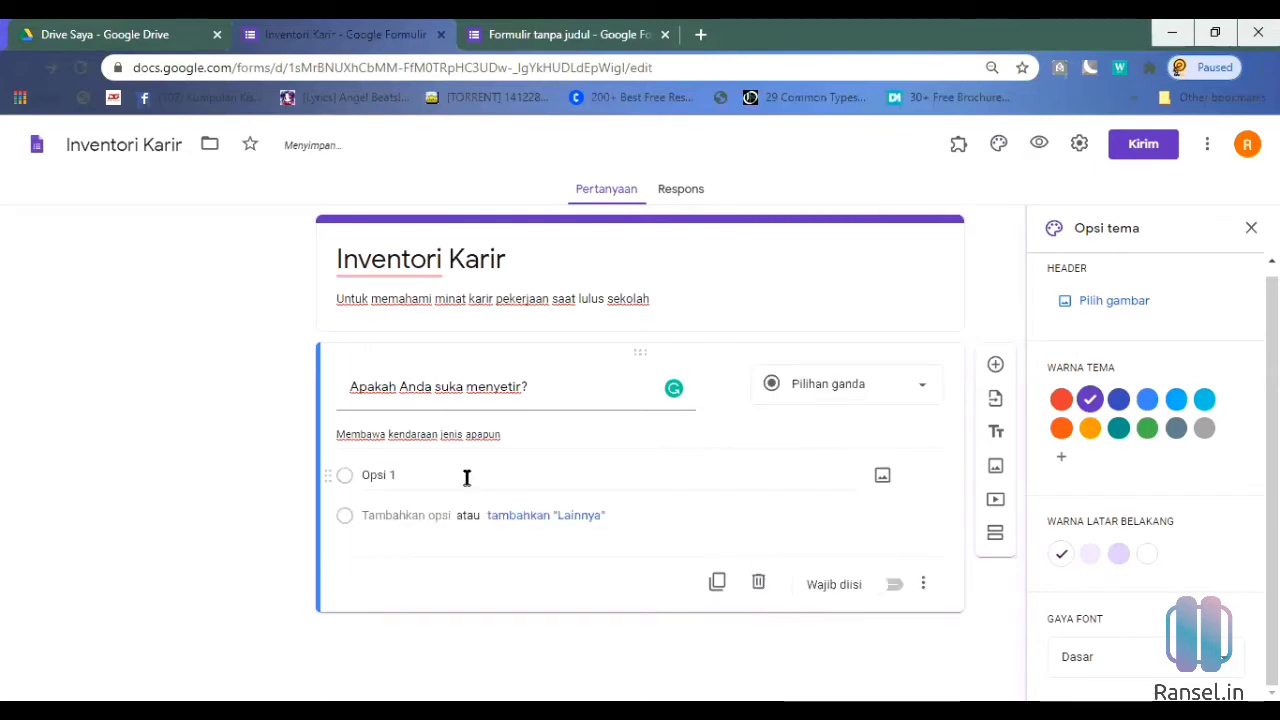
Step: Enter the answer options "A", "b" and "c", and add a fourth option with its default name plus a "Lainnya" option
click(466, 478)
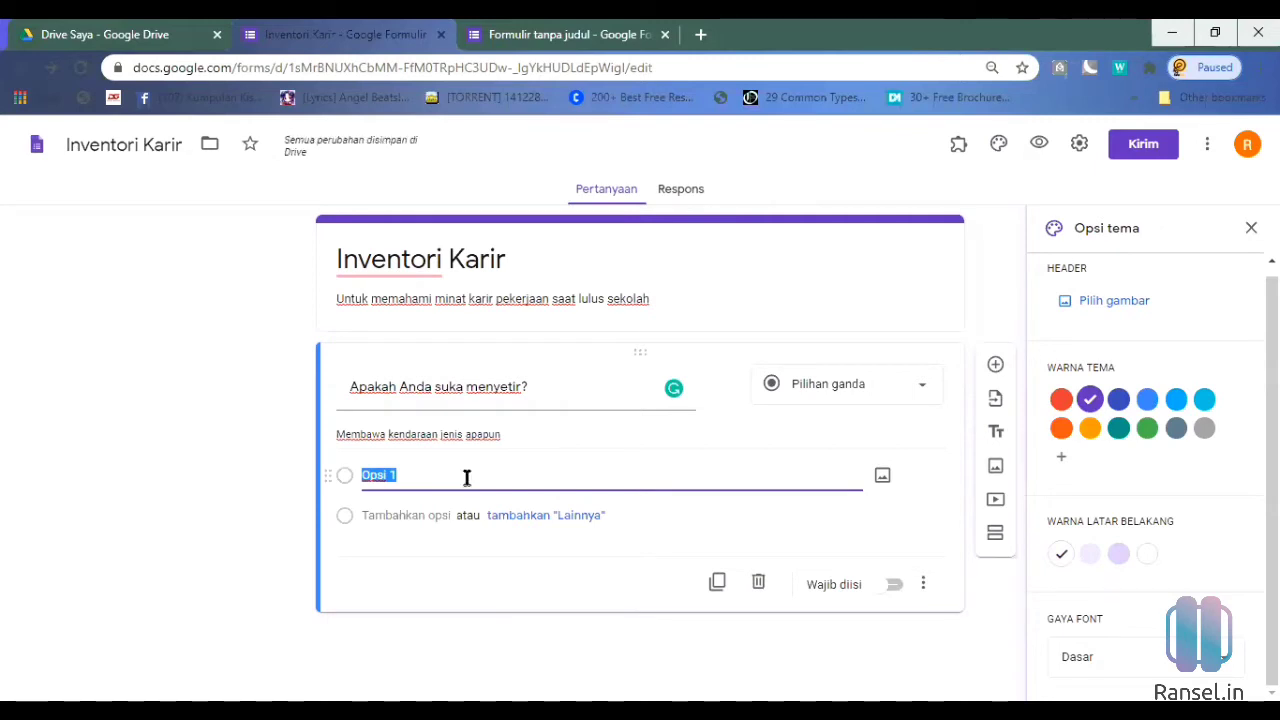
text(A)
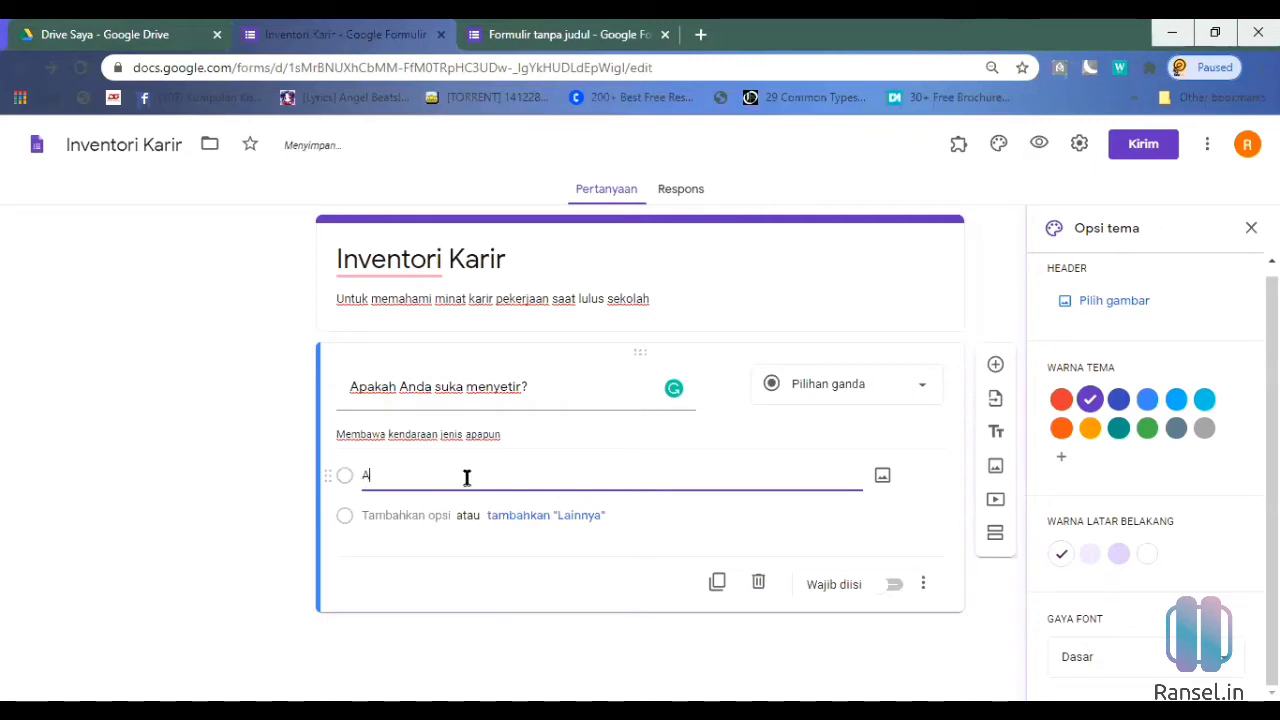
key(Return)
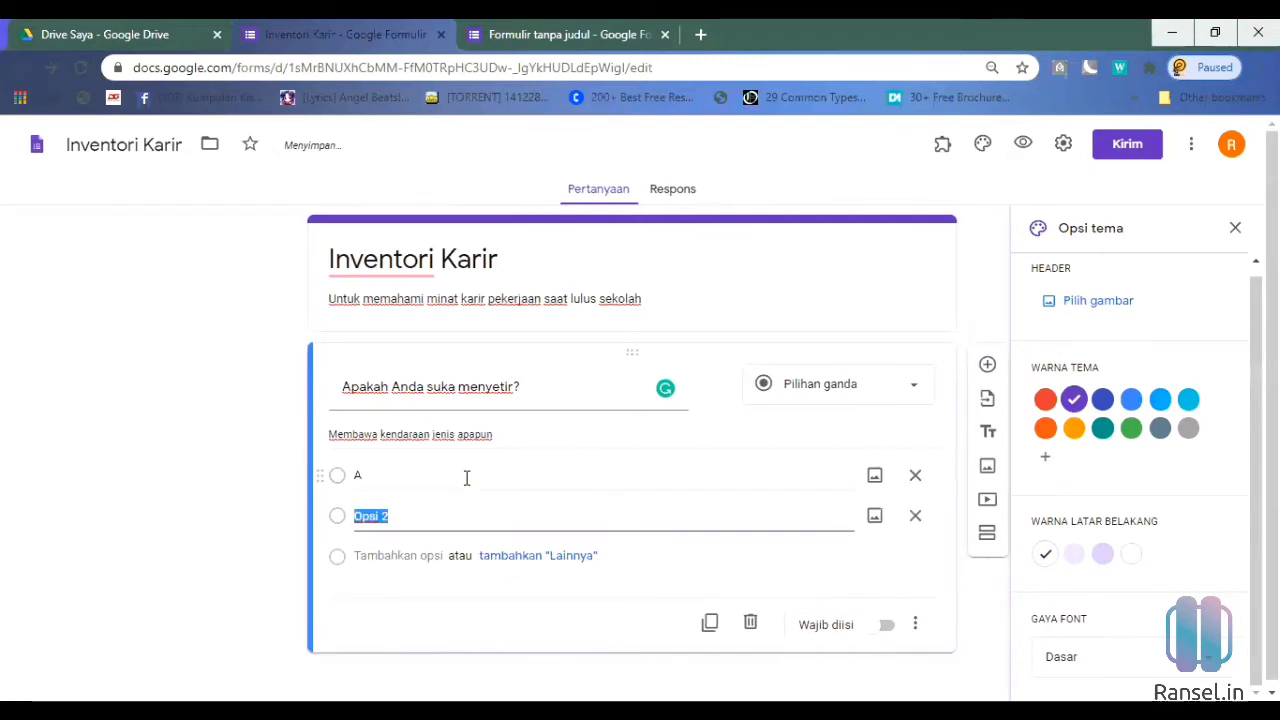
text(b)
key(Return)
text(c)
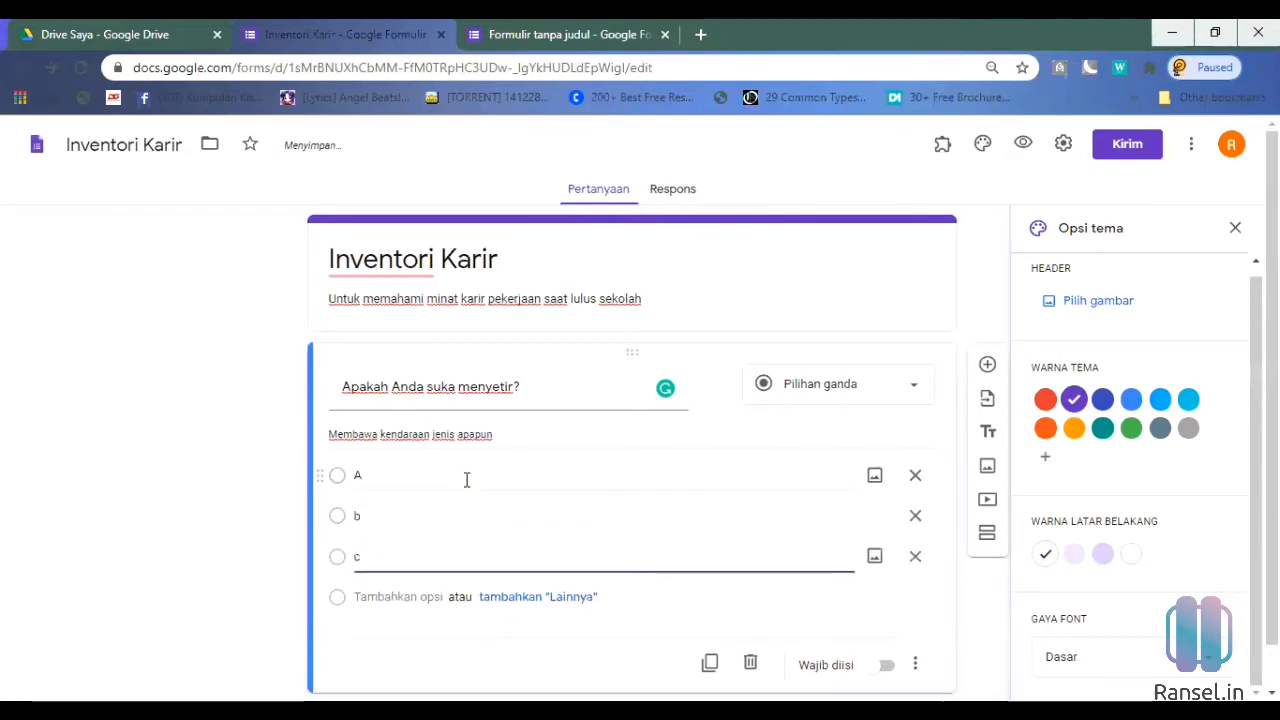
key(Return)
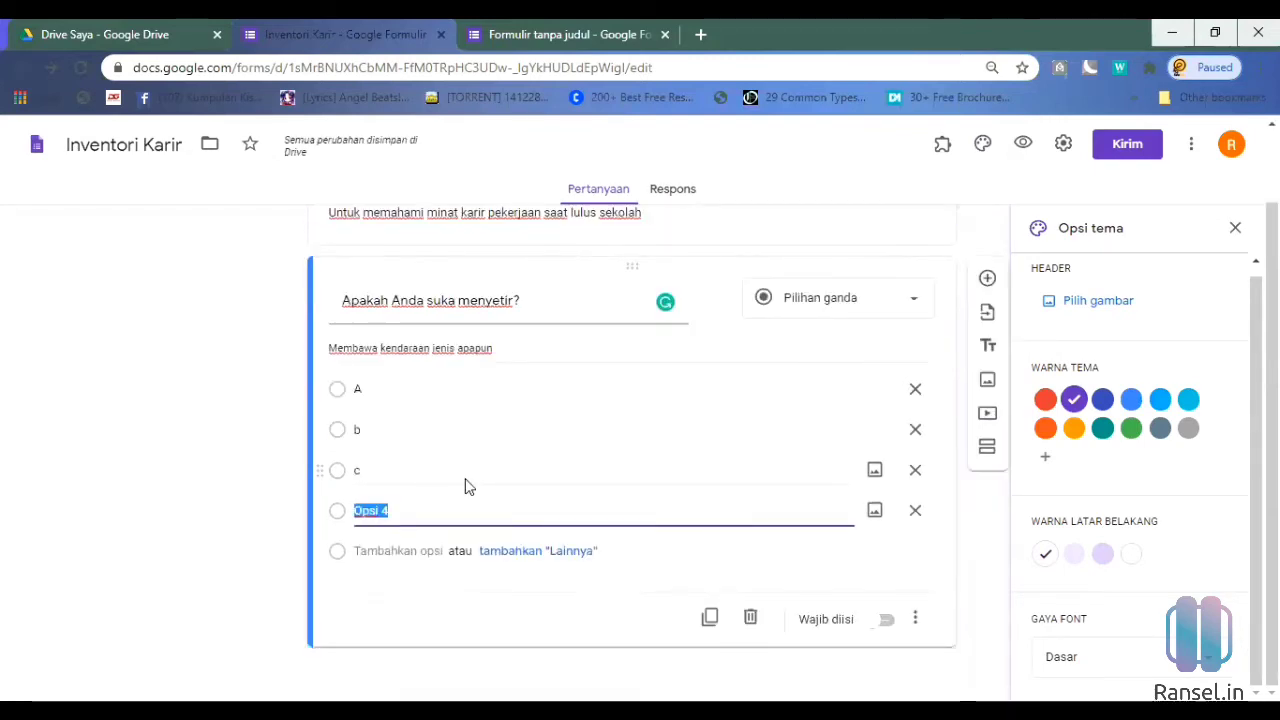
key(BackSpace)
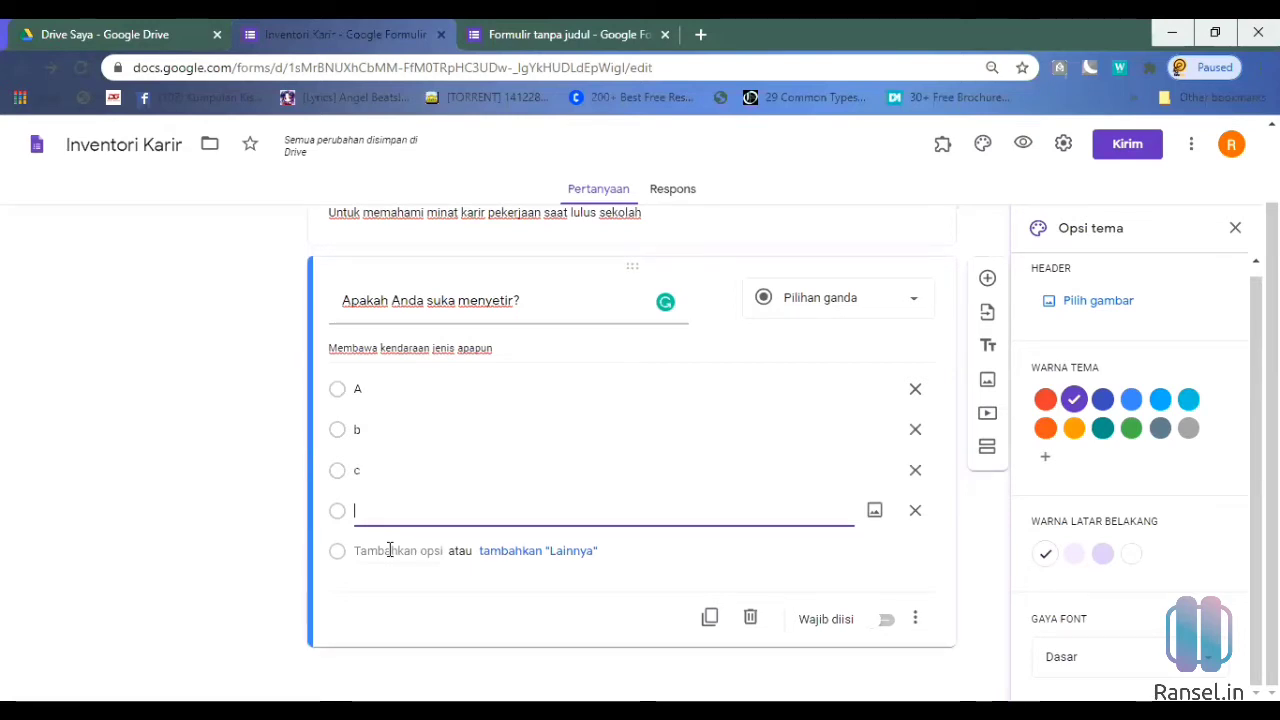
click(535, 551)
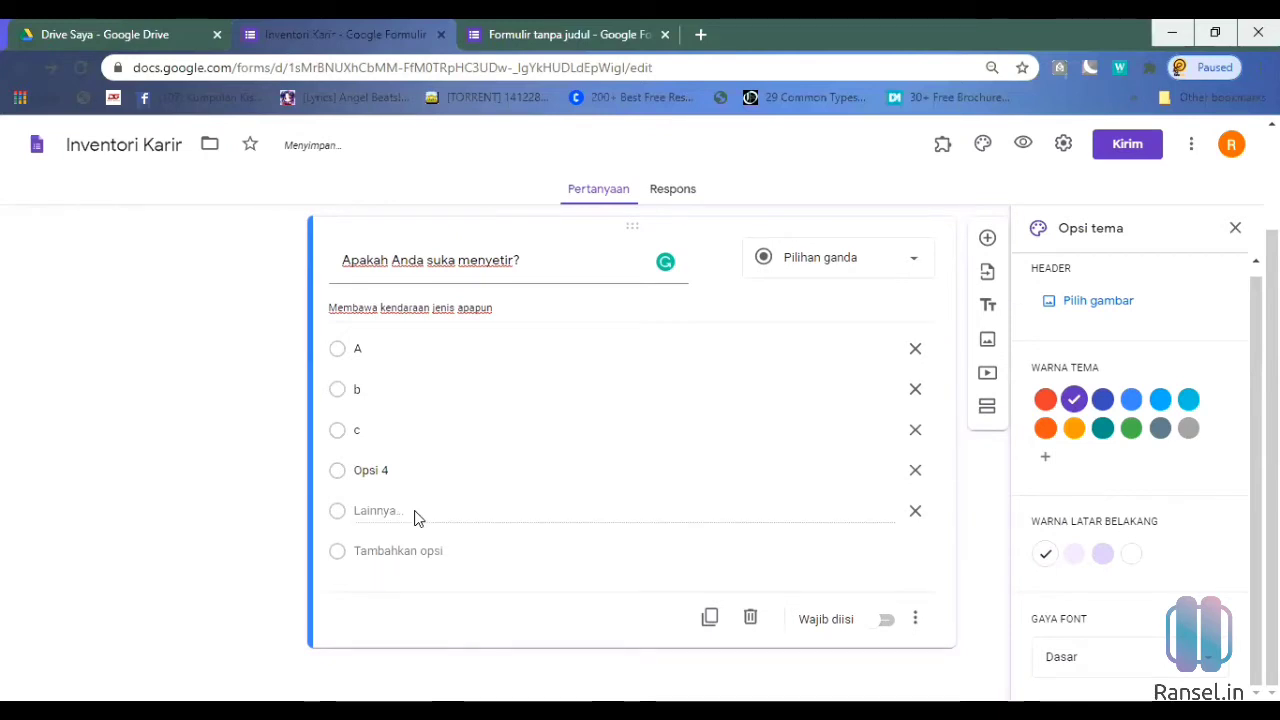
Step: Change the menyetir question's type to Kotak Centang
click(879, 268)
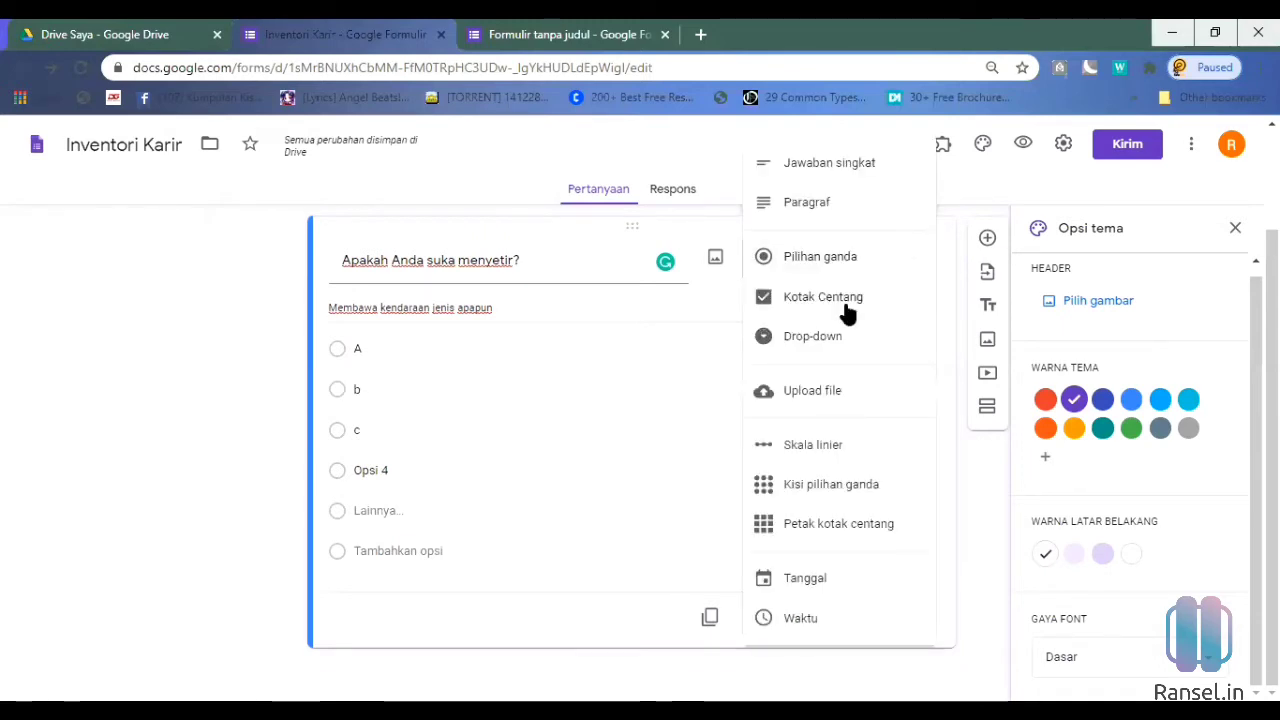
click(846, 310)
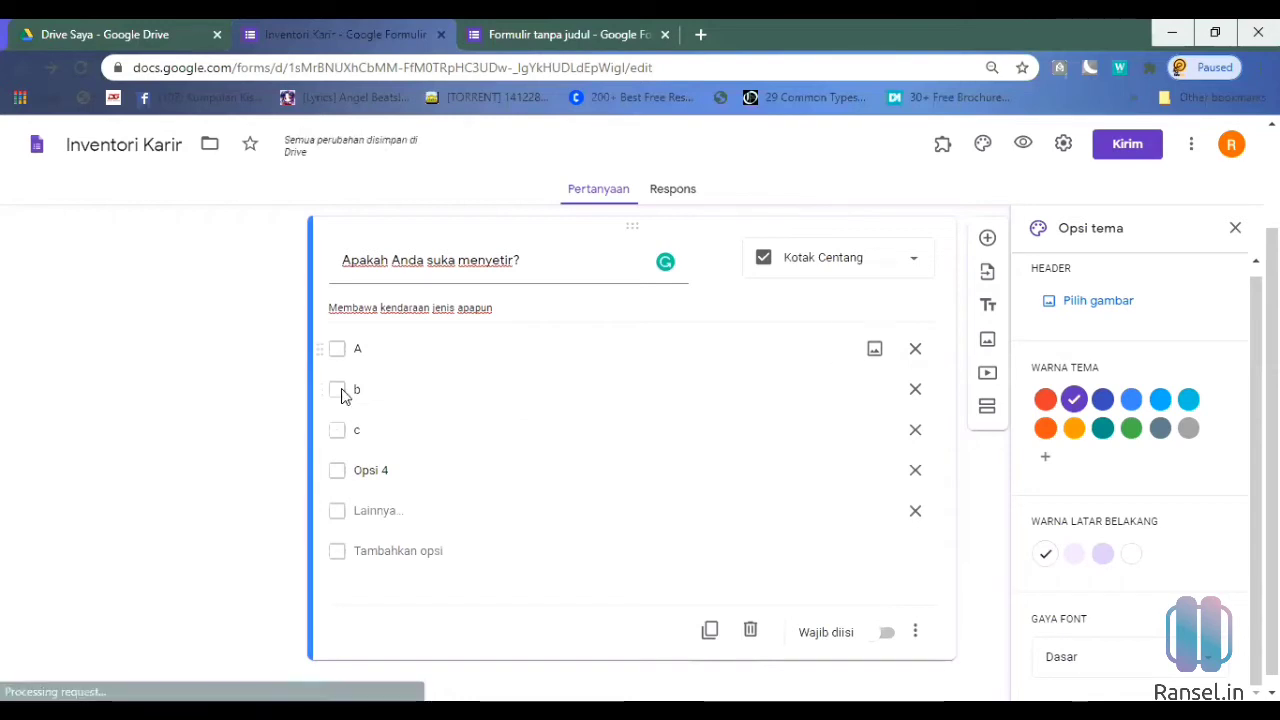
click(420, 395)
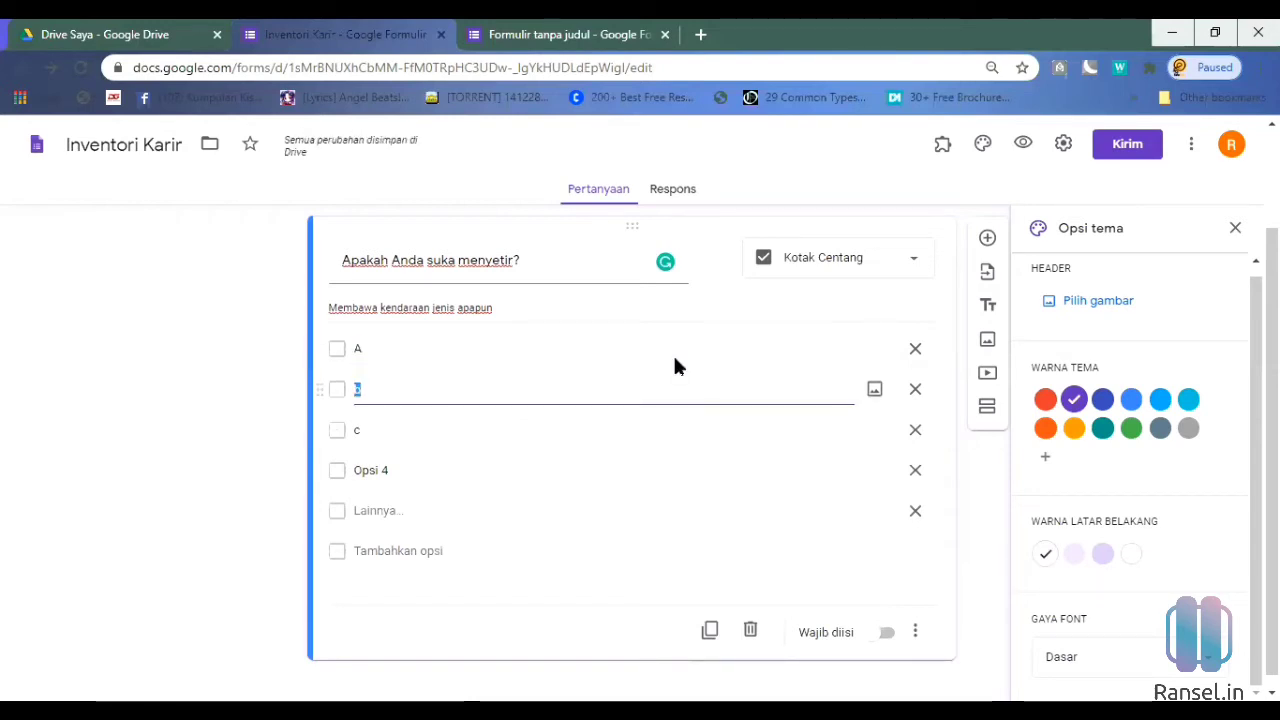
Step: Change the menyetir question's type to Drop-down and open a preview of the form in another tab
click(913, 277)
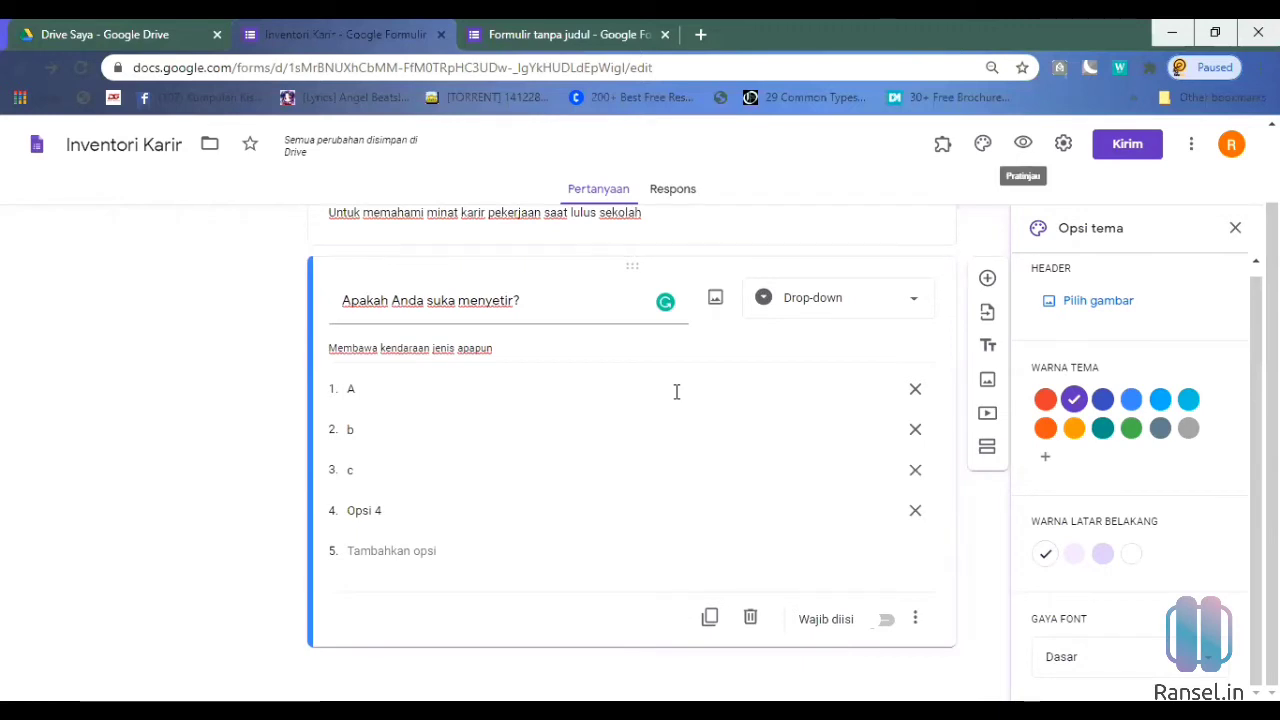
scroll(676, 393, up, 1)
scroll(676, 400, down, 1)
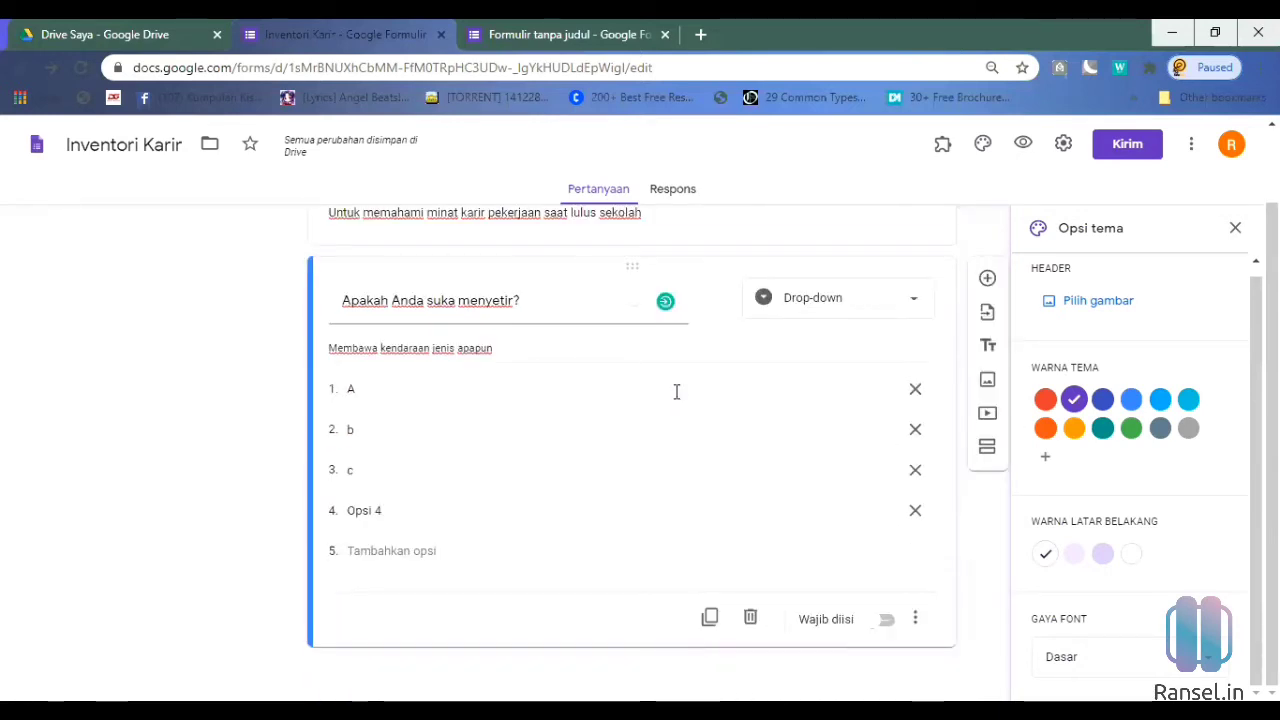
scroll(676, 392, up, 1)
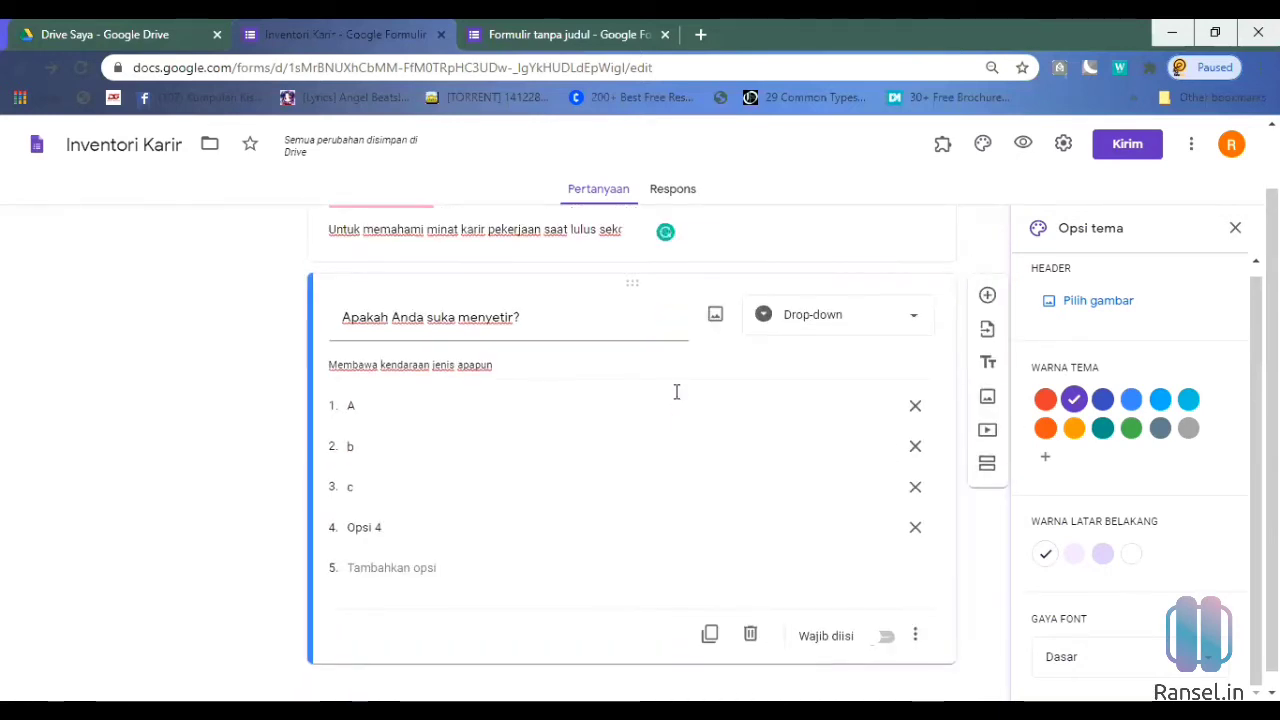
scroll(677, 400, up, 1)
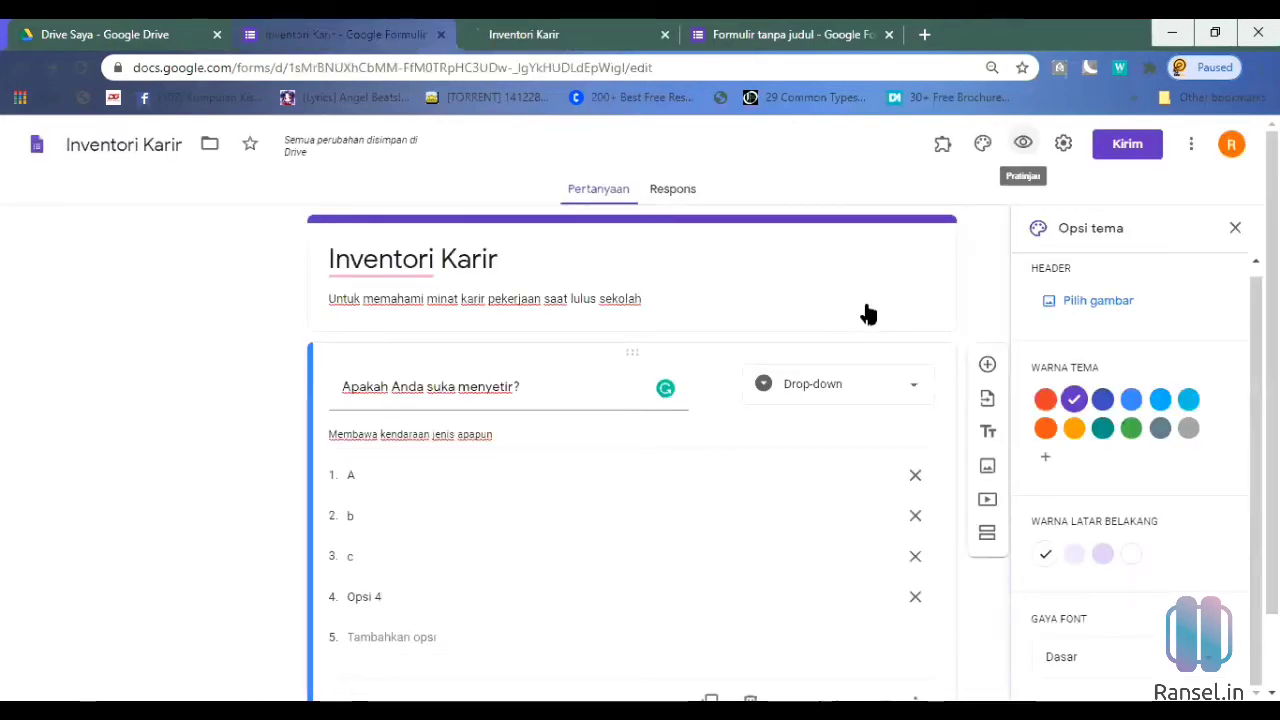
Step: Change the menyetir question's type to Upload file, allow respondents to upload files to Drive, and review the upload settings
scroll(867, 314, down, 1)
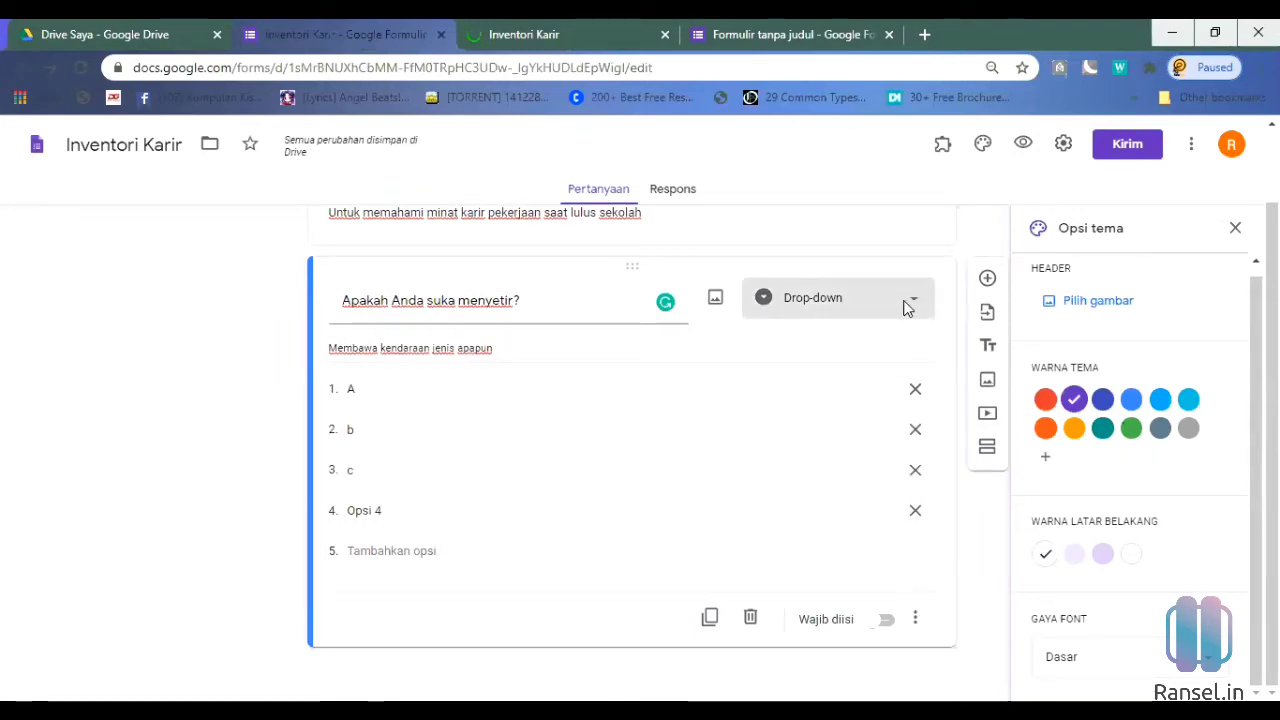
click(905, 307)
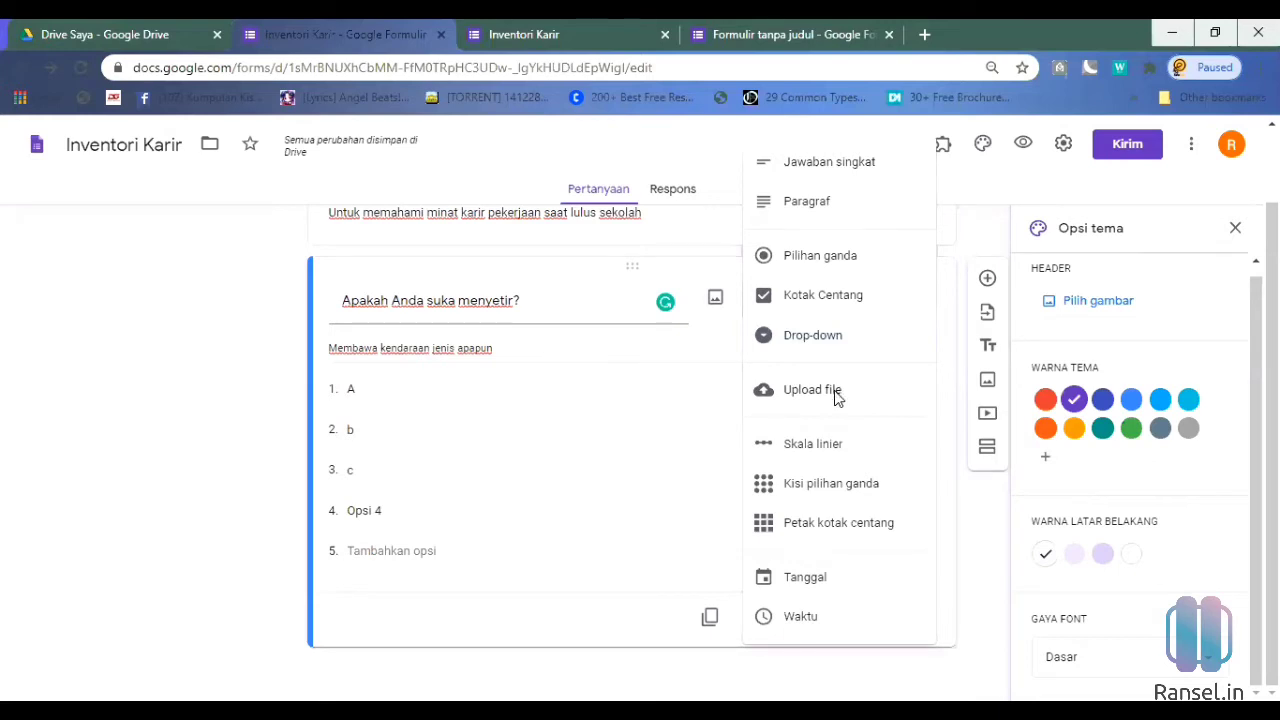
click(836, 398)
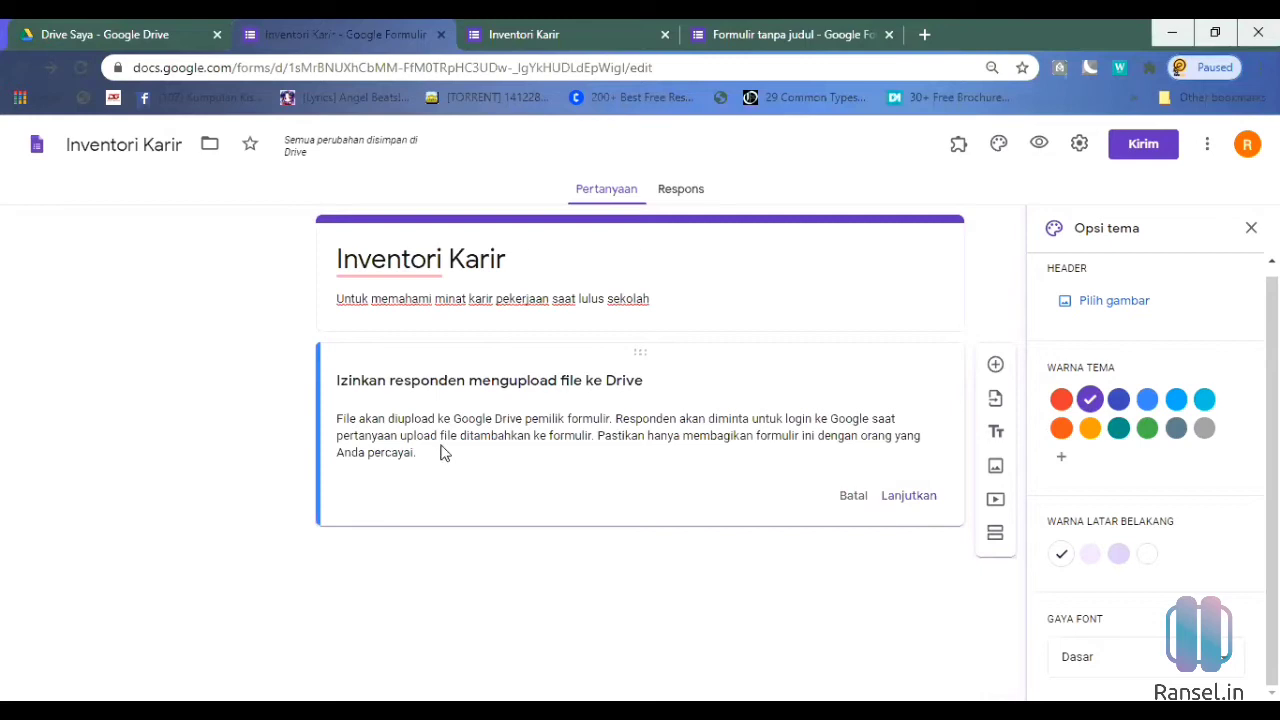
click(908, 500)
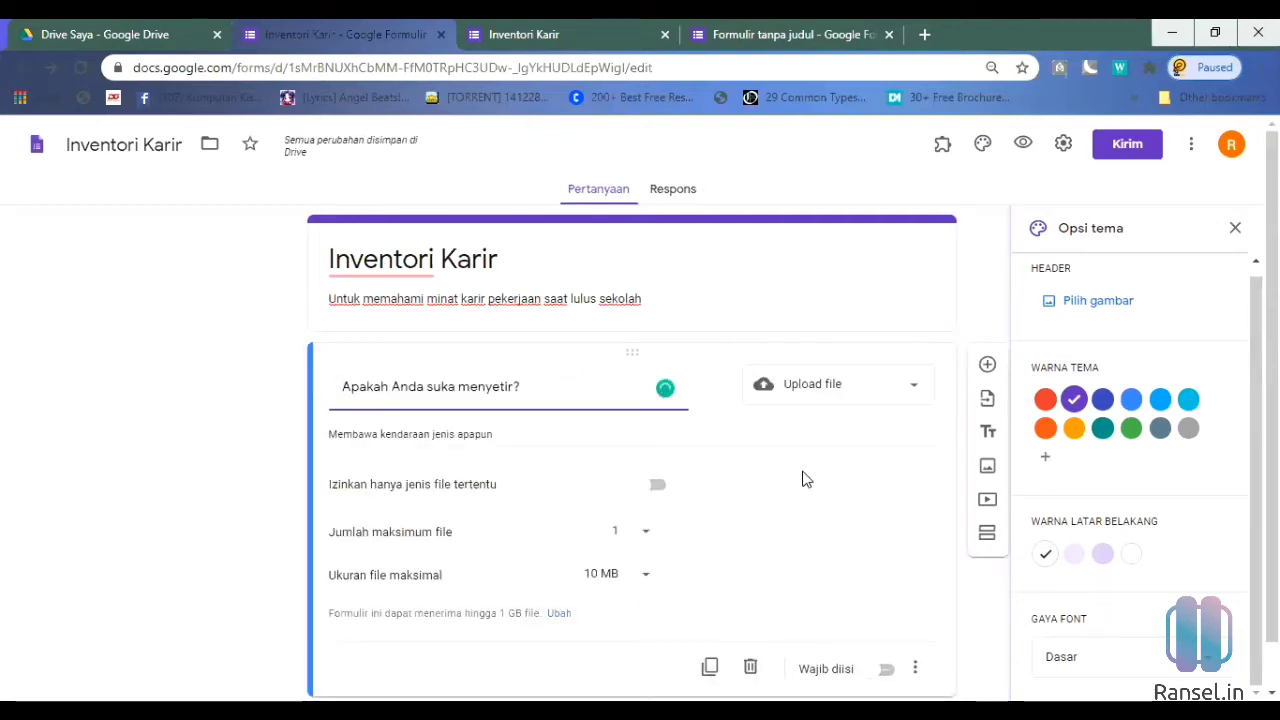
scroll(797, 484, down, 1)
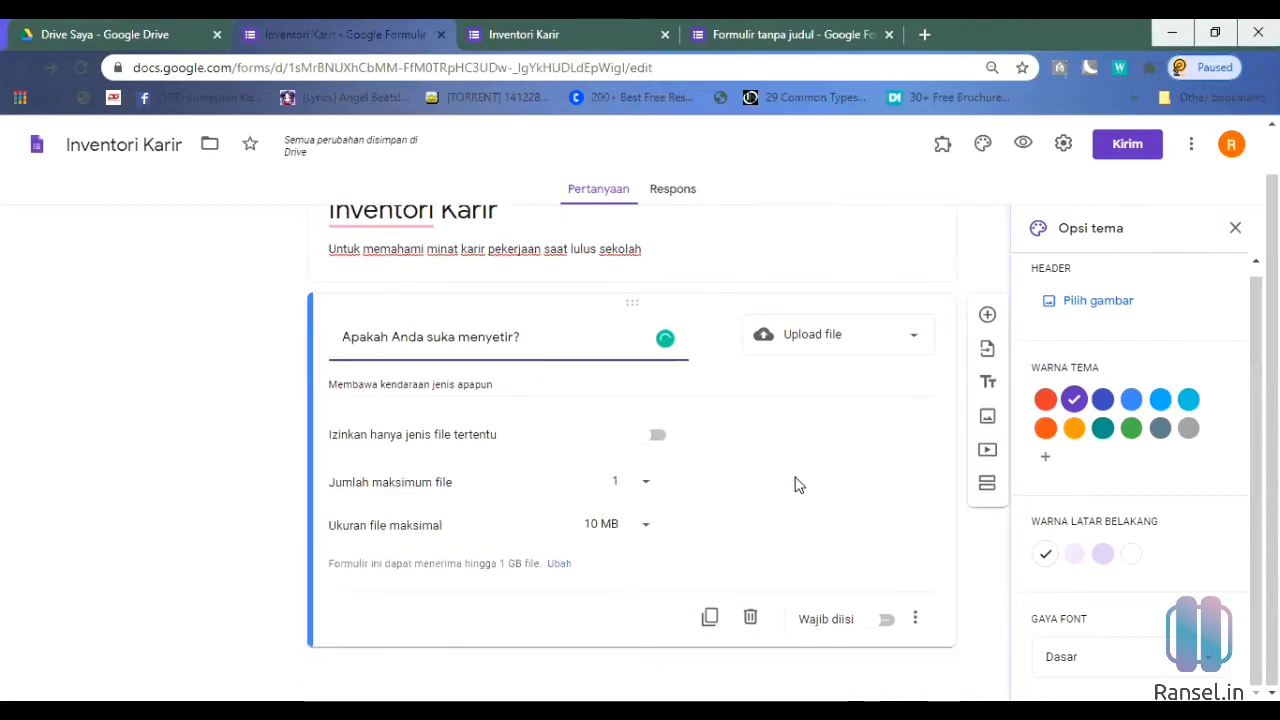
scroll(797, 484, up, 1)
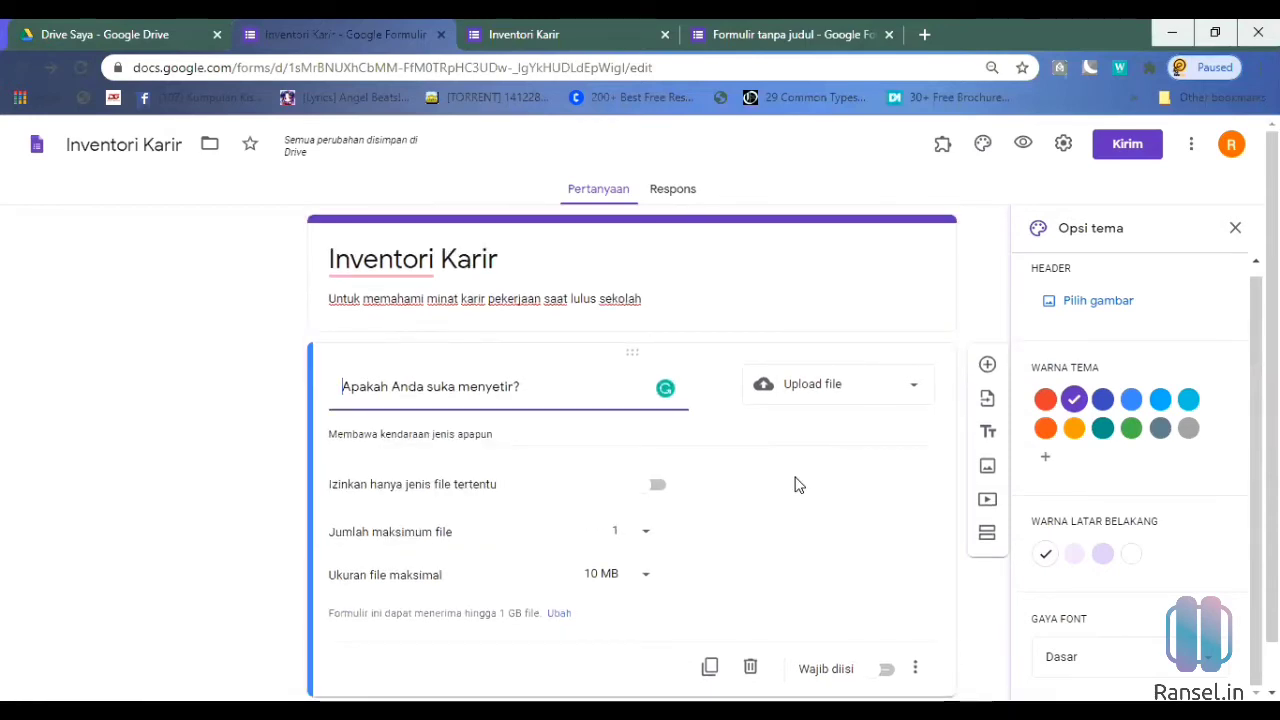
scroll(797, 484, down, 1)
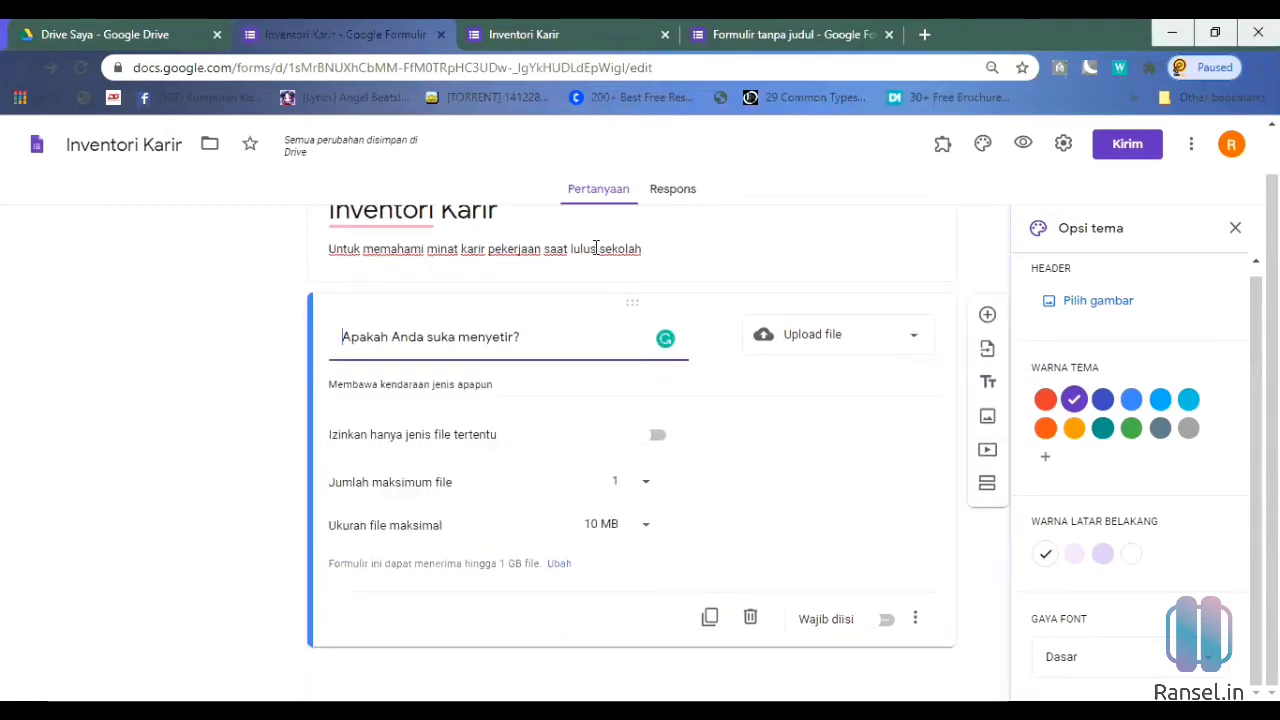
scroll(596, 248, up, 1)
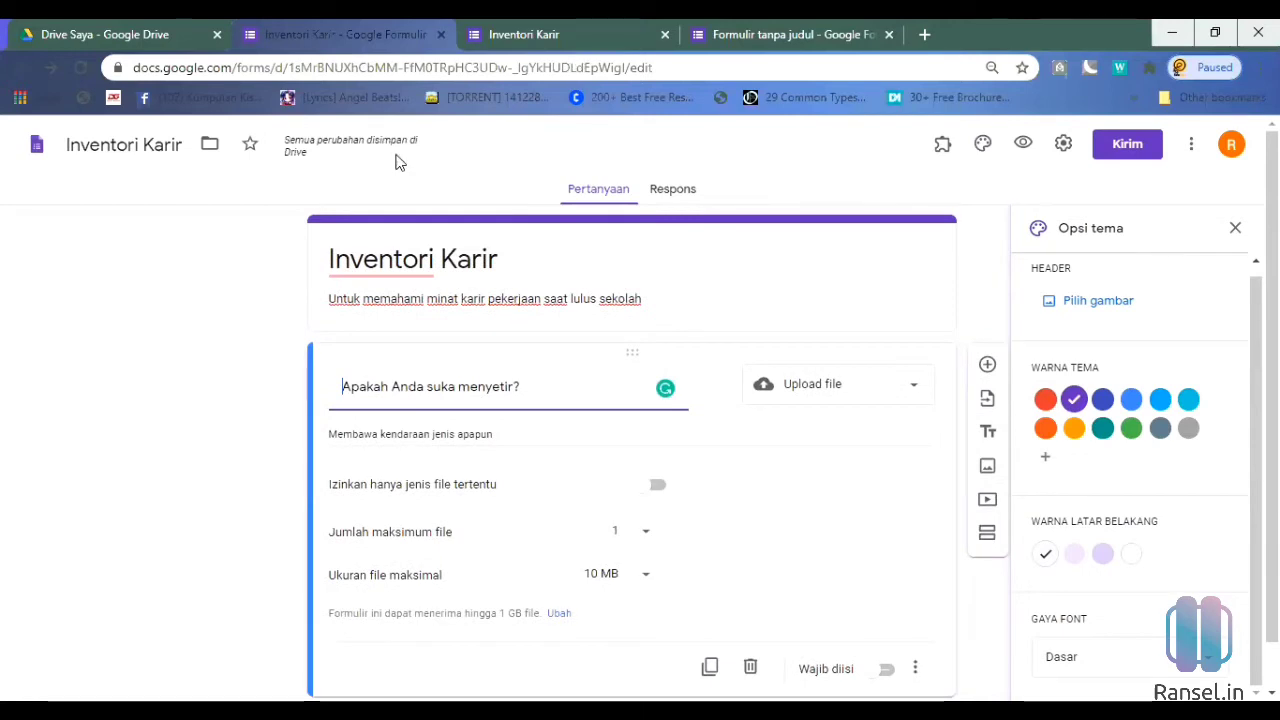
Step: Examine the menyetir question's drop-down answer list in the form preview and return to the form editor
key(ctrl+Tab)
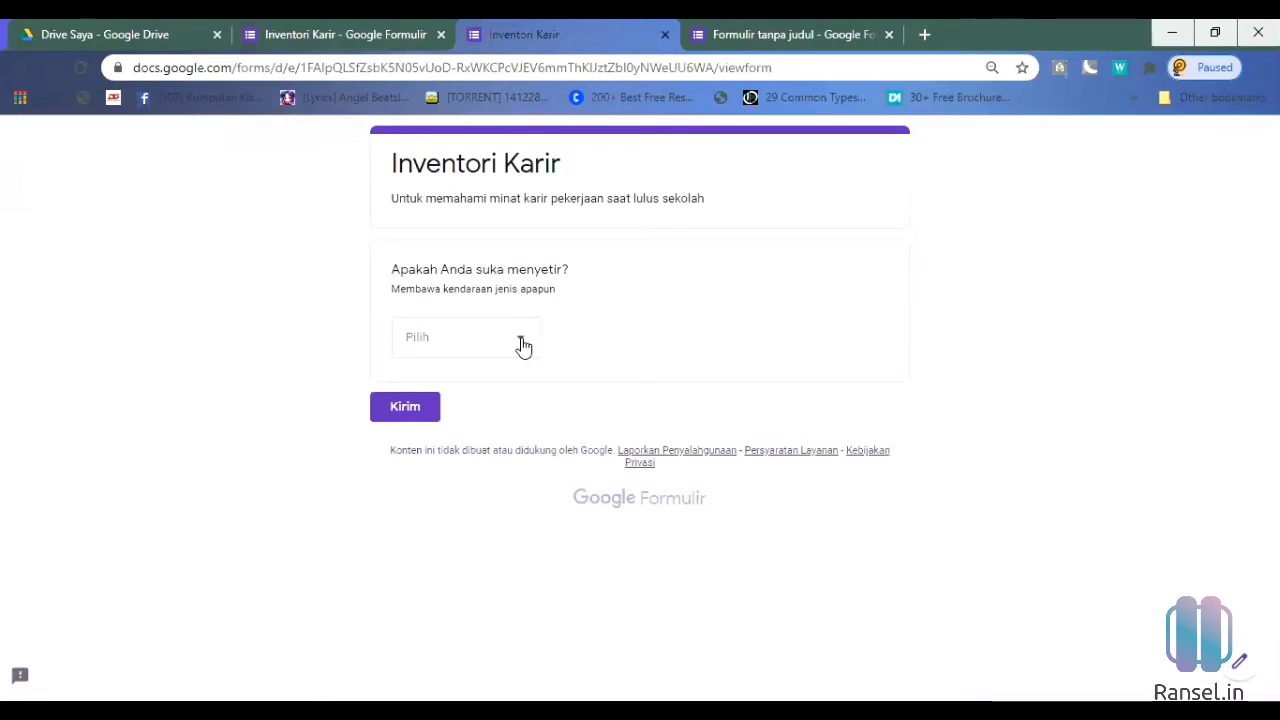
click(469, 358)
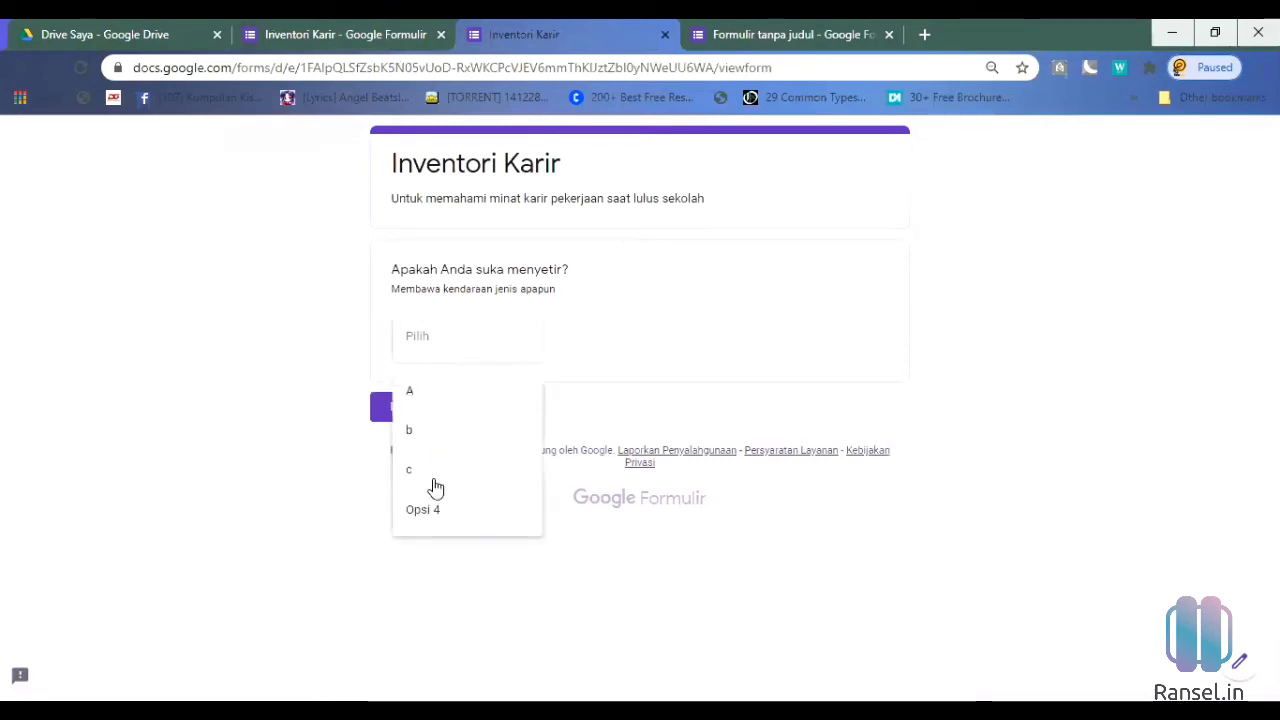
click(526, 357)
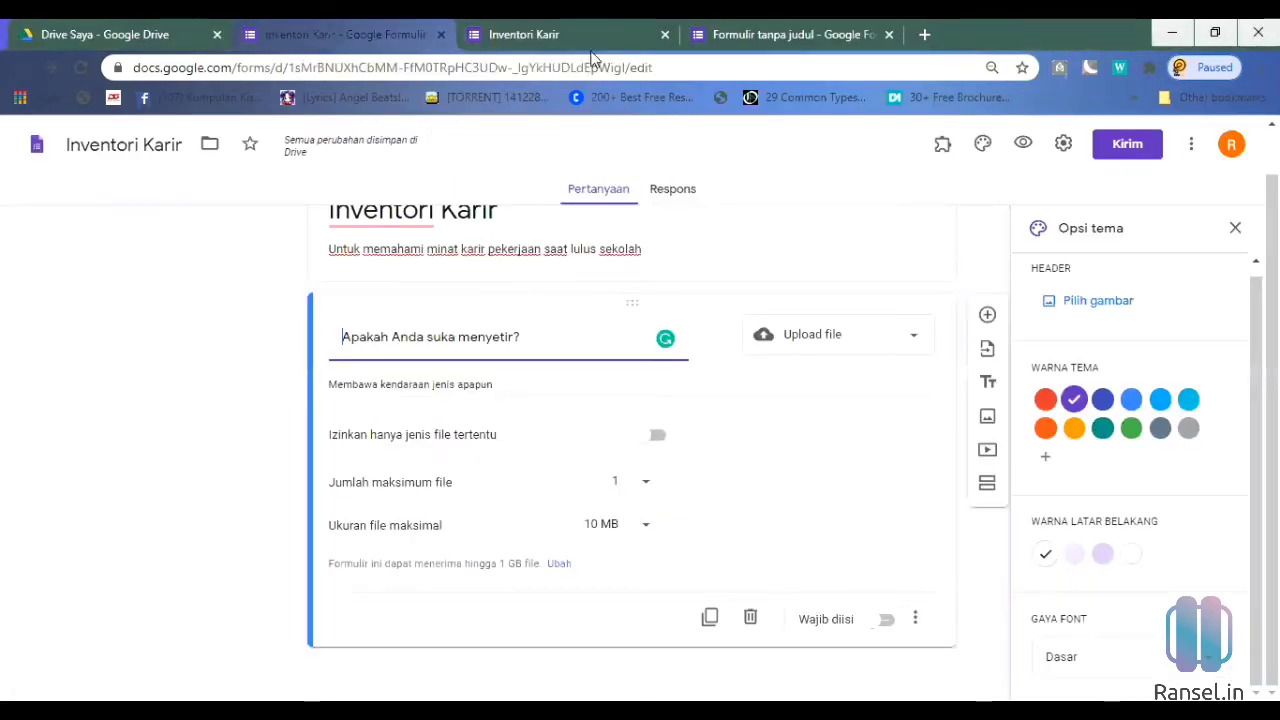
click(590, 34)
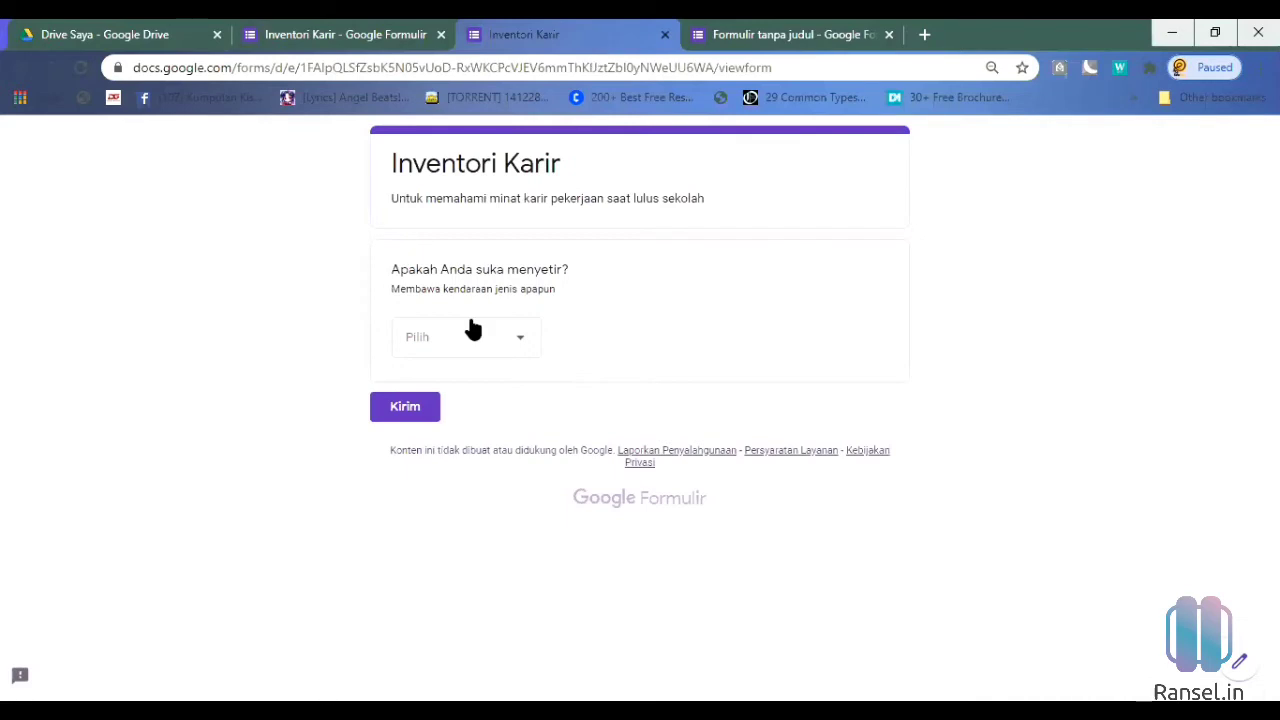
click(362, 38)
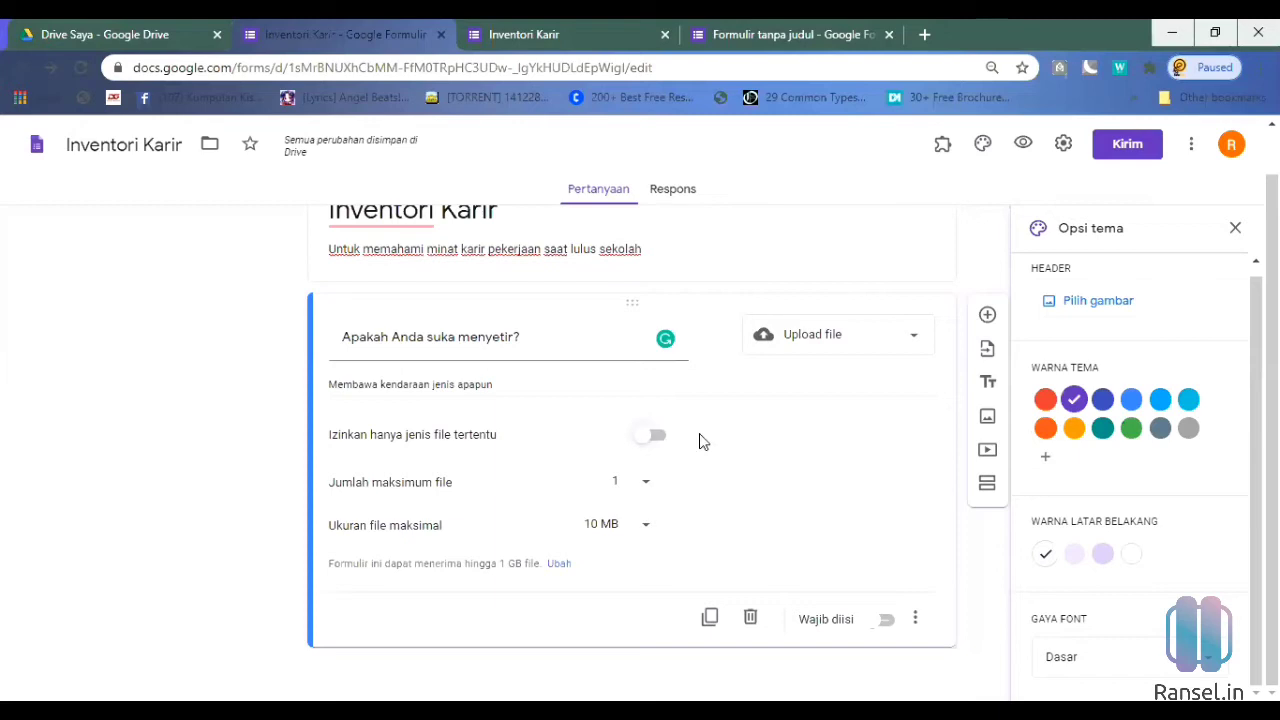
Step: Restrict the menyetir question's uploads to specific file types and allow only Audio
click(663, 440)
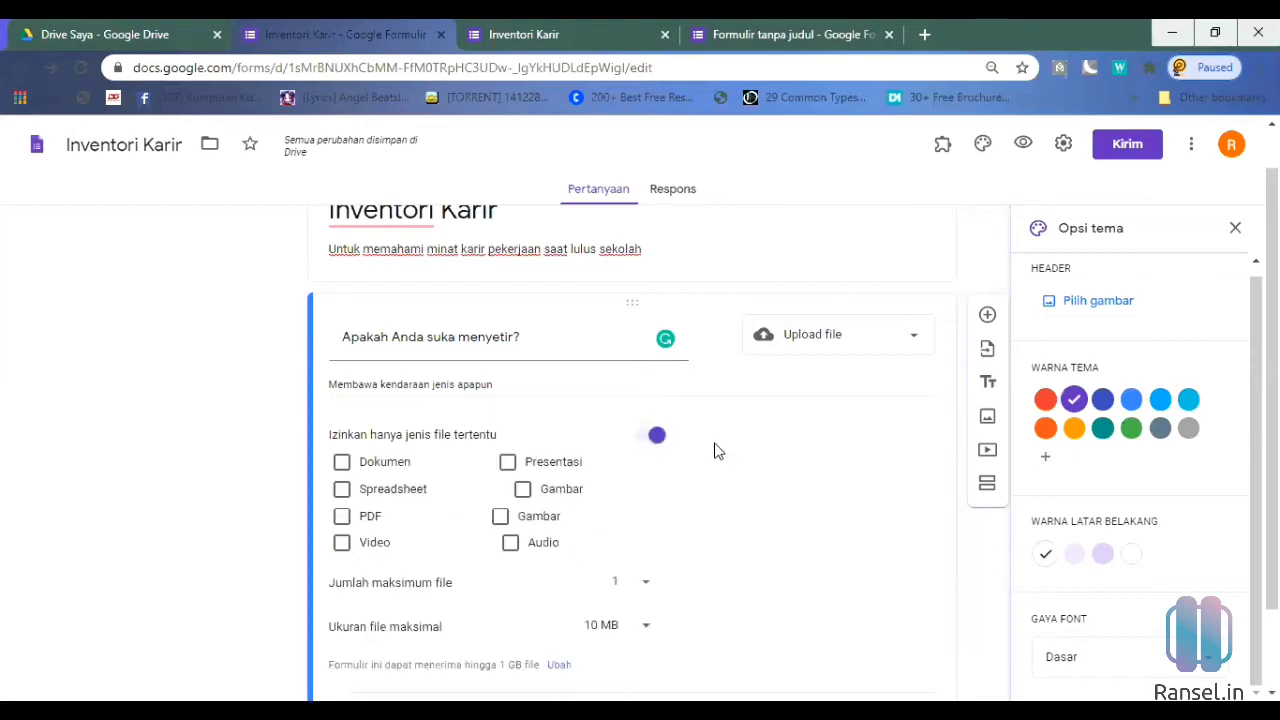
scroll(503, 424, down, 1)
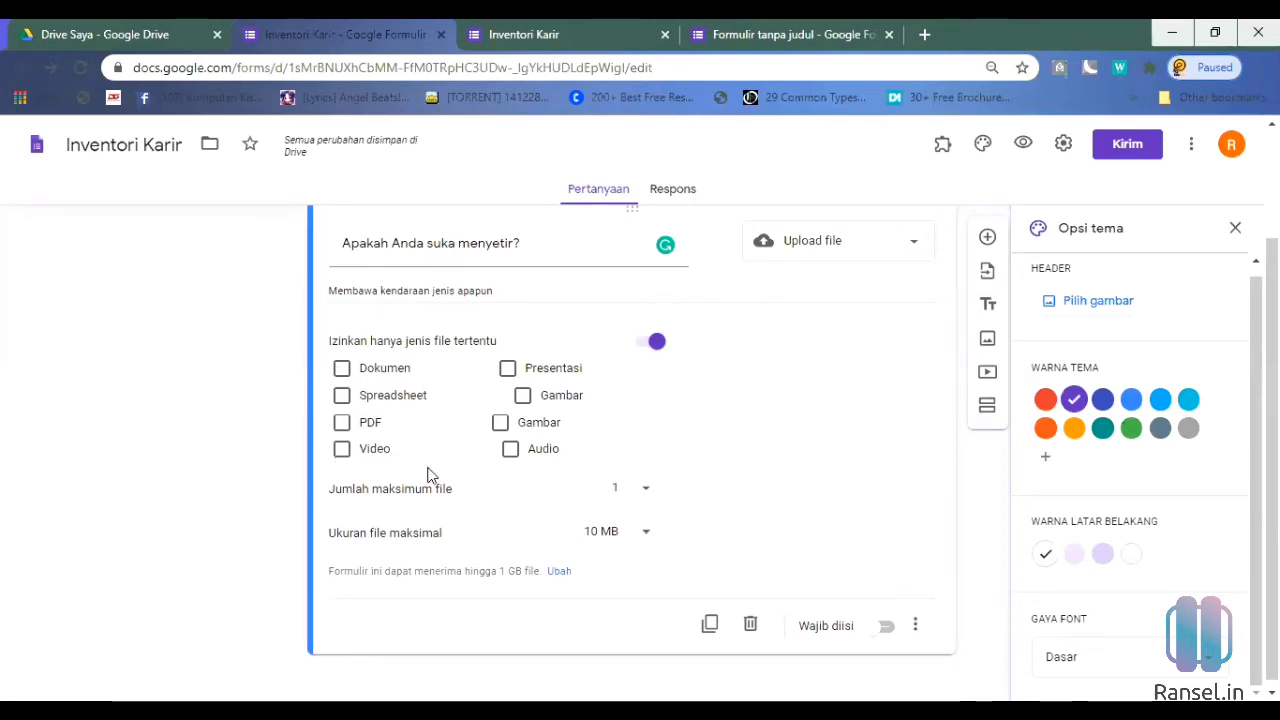
click(342, 452)
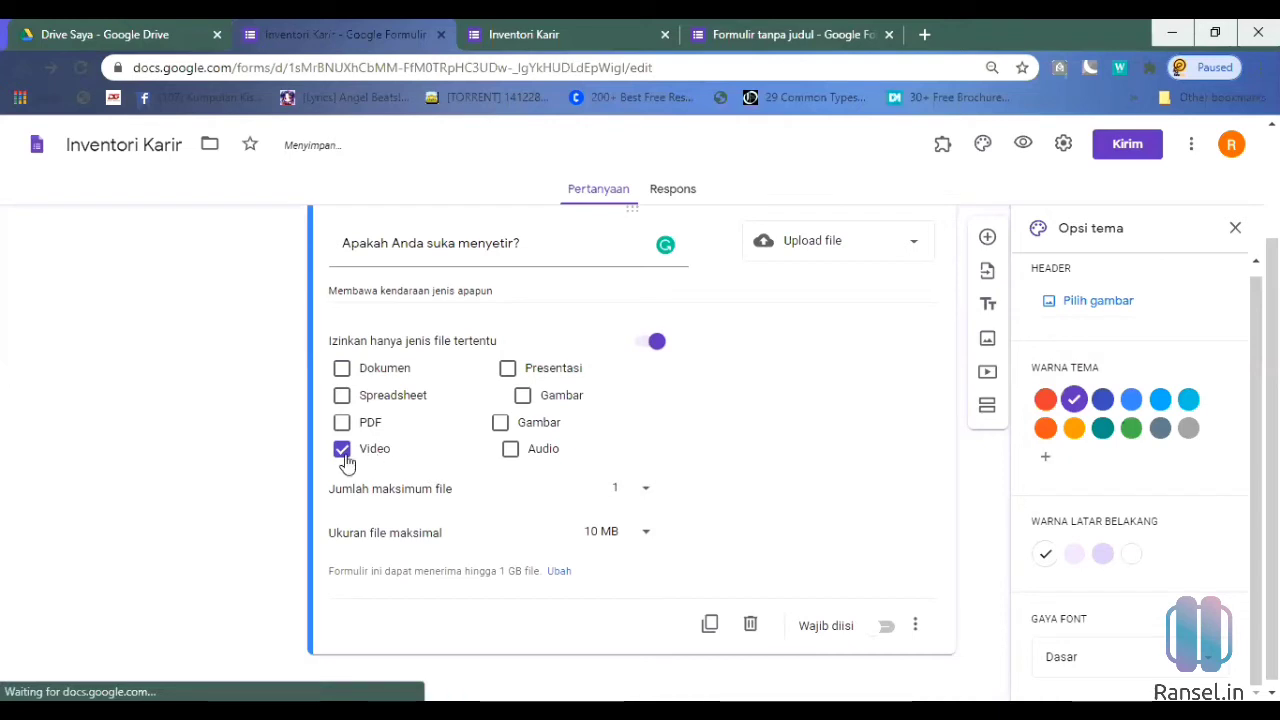
click(486, 445)
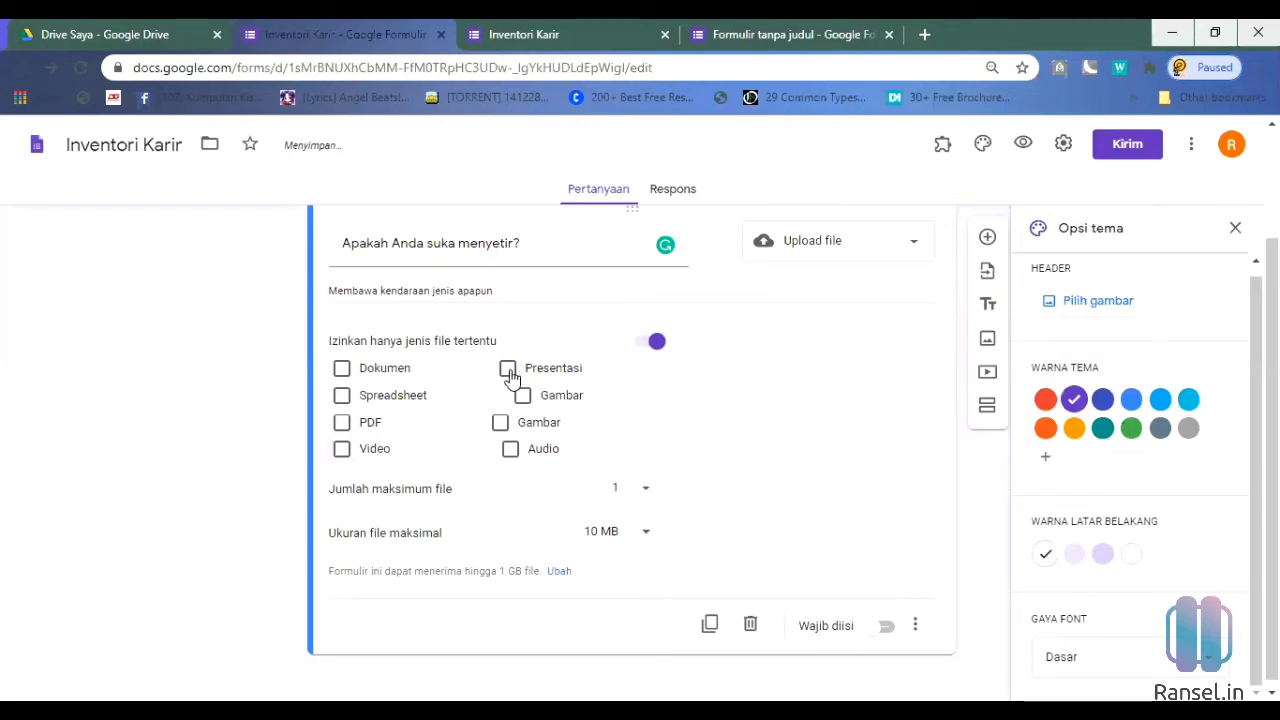
click(509, 372)
click(512, 452)
click(514, 454)
click(513, 452)
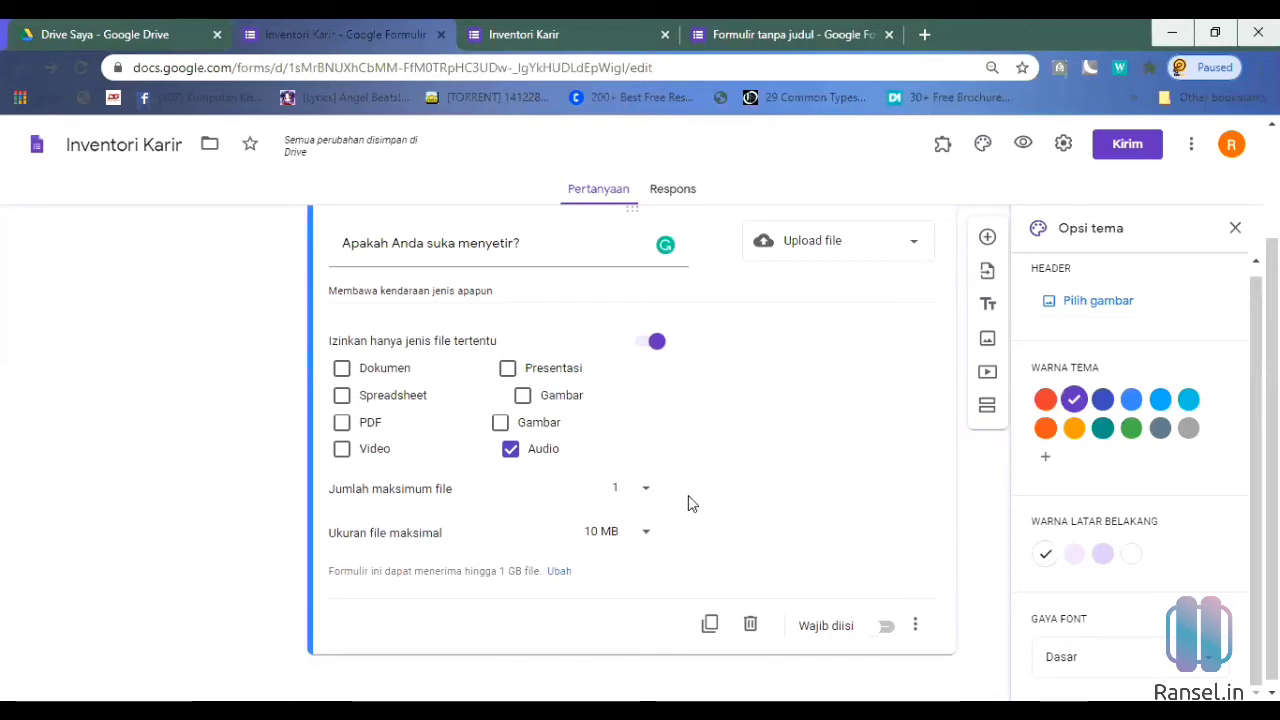
Step: Check the maximum file count choices and set the maximum upload size to 1 MB
click(628, 489)
click(670, 534)
click(652, 543)
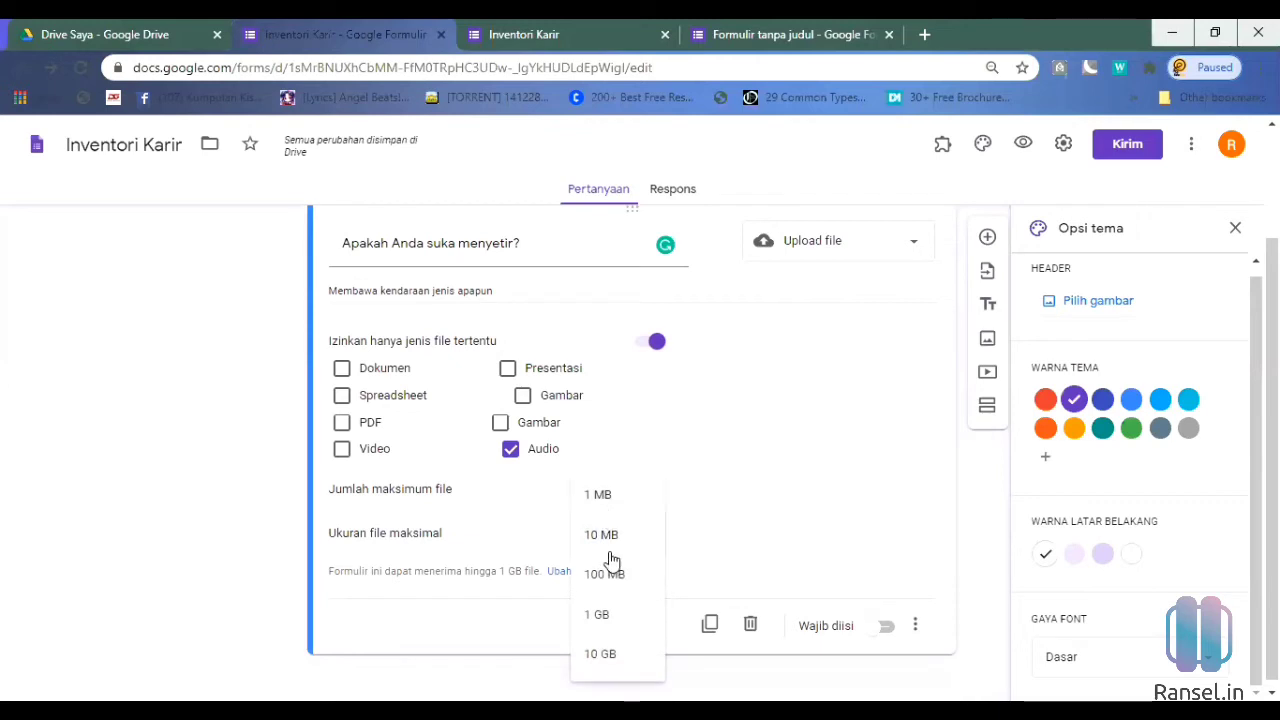
click(617, 497)
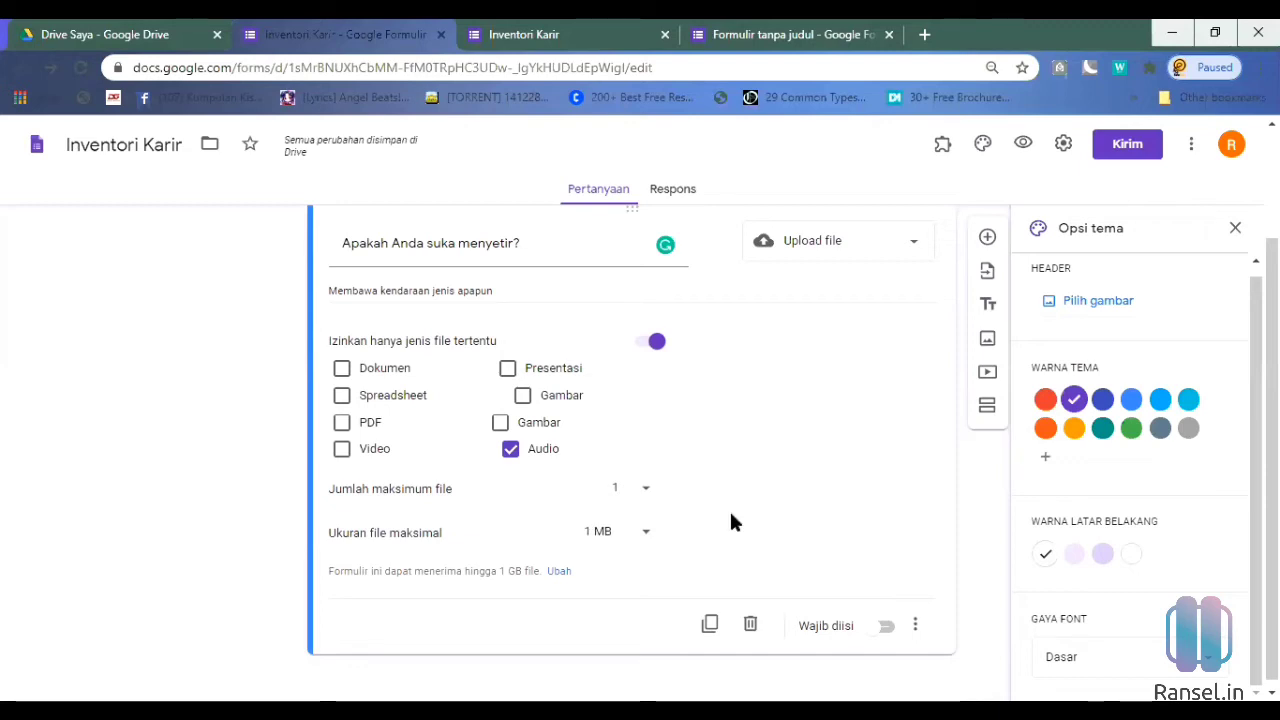
Step: Change the menyetir question's type to Skala linier with the scale running from 1 to 5
click(888, 250)
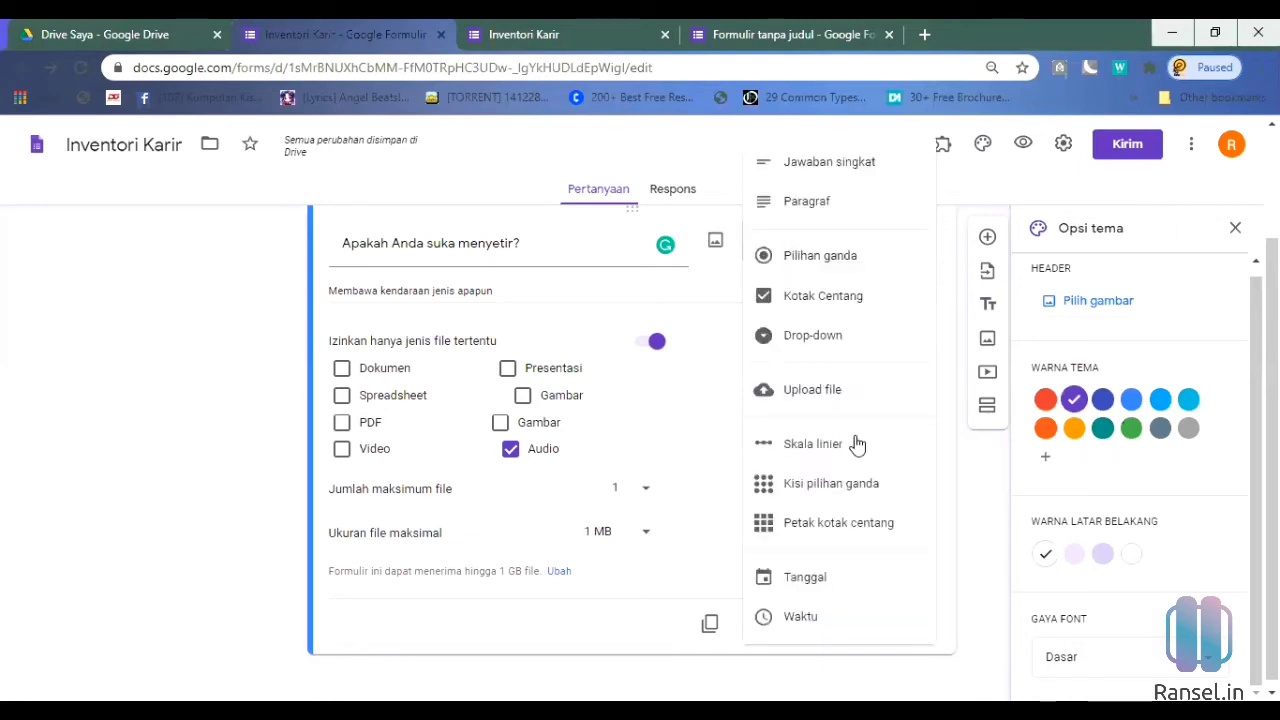
click(846, 448)
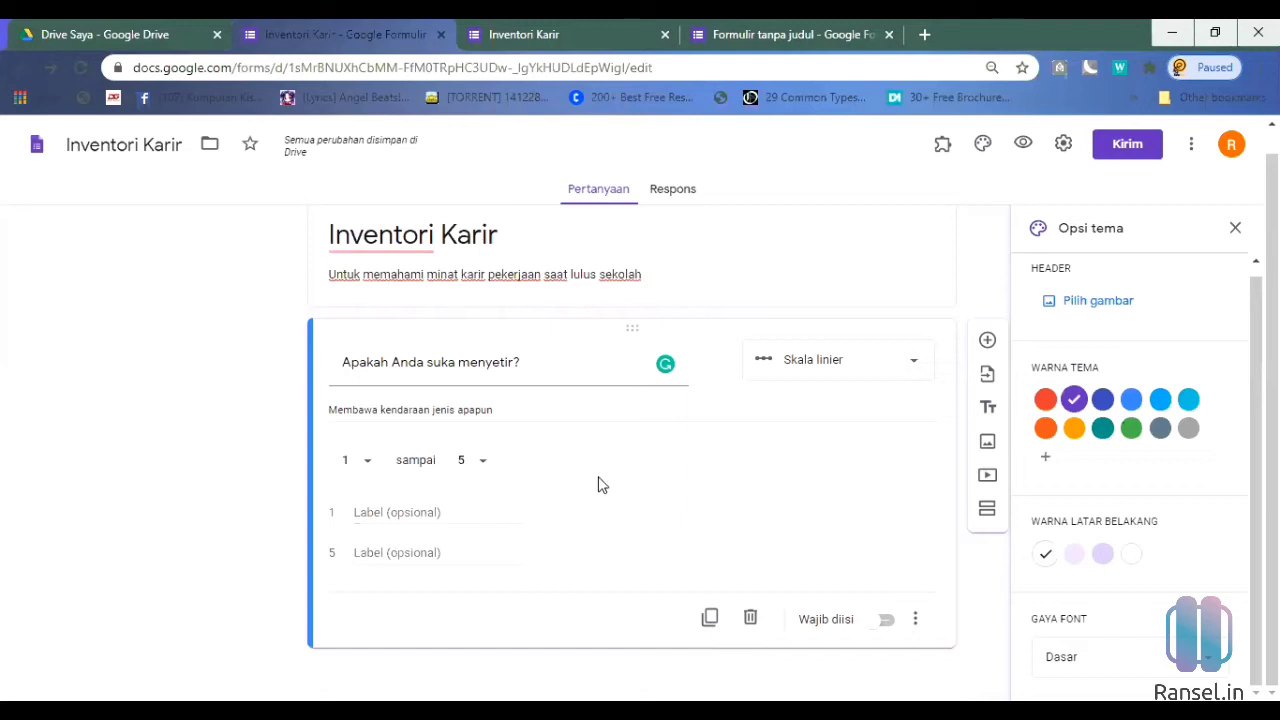
click(478, 476)
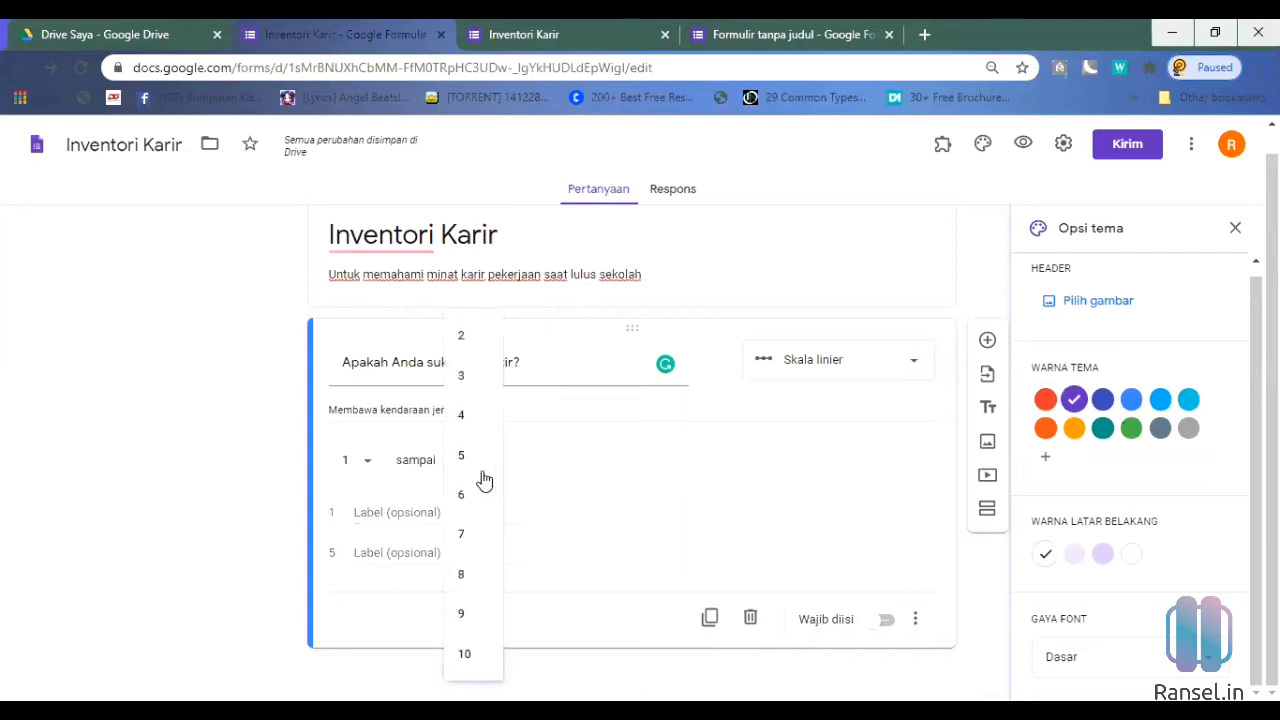
click(474, 457)
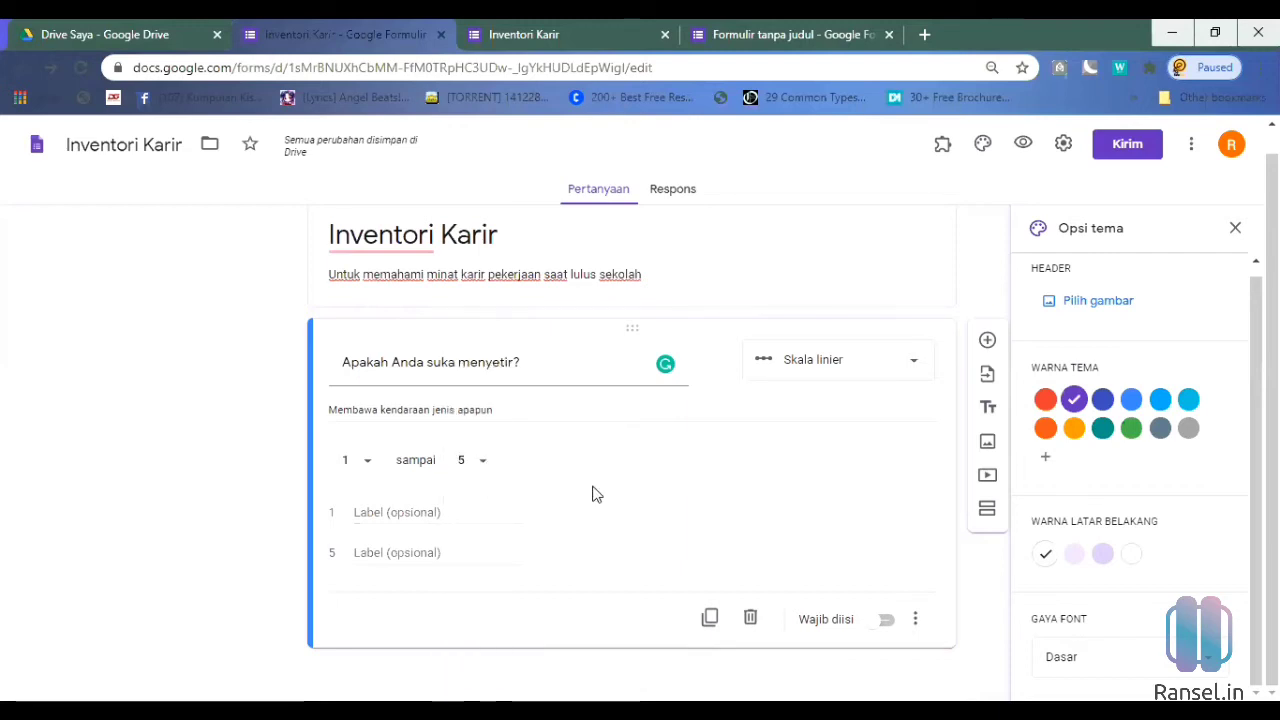
Step: Label the scale's 1 end "tidak bisa" and its 5 end "sangat bisa"
click(418, 511)
text(S)
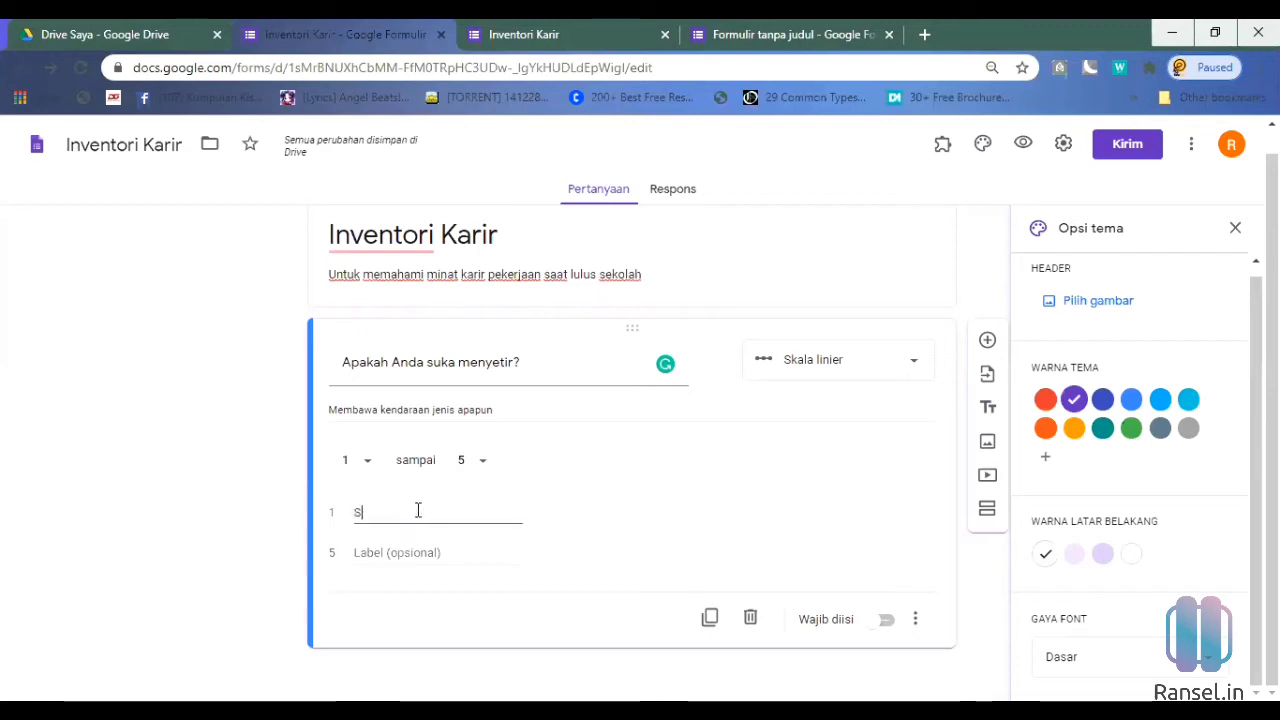
key(BackSpace)
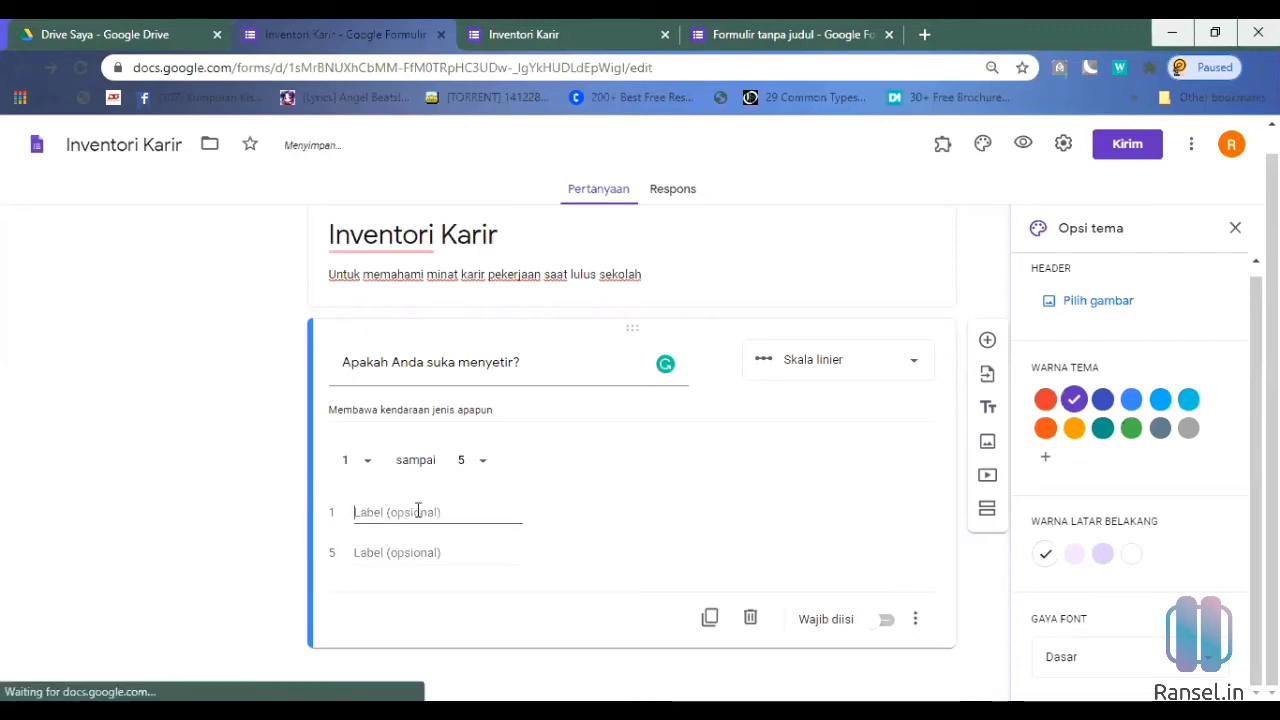
text(Bisa)
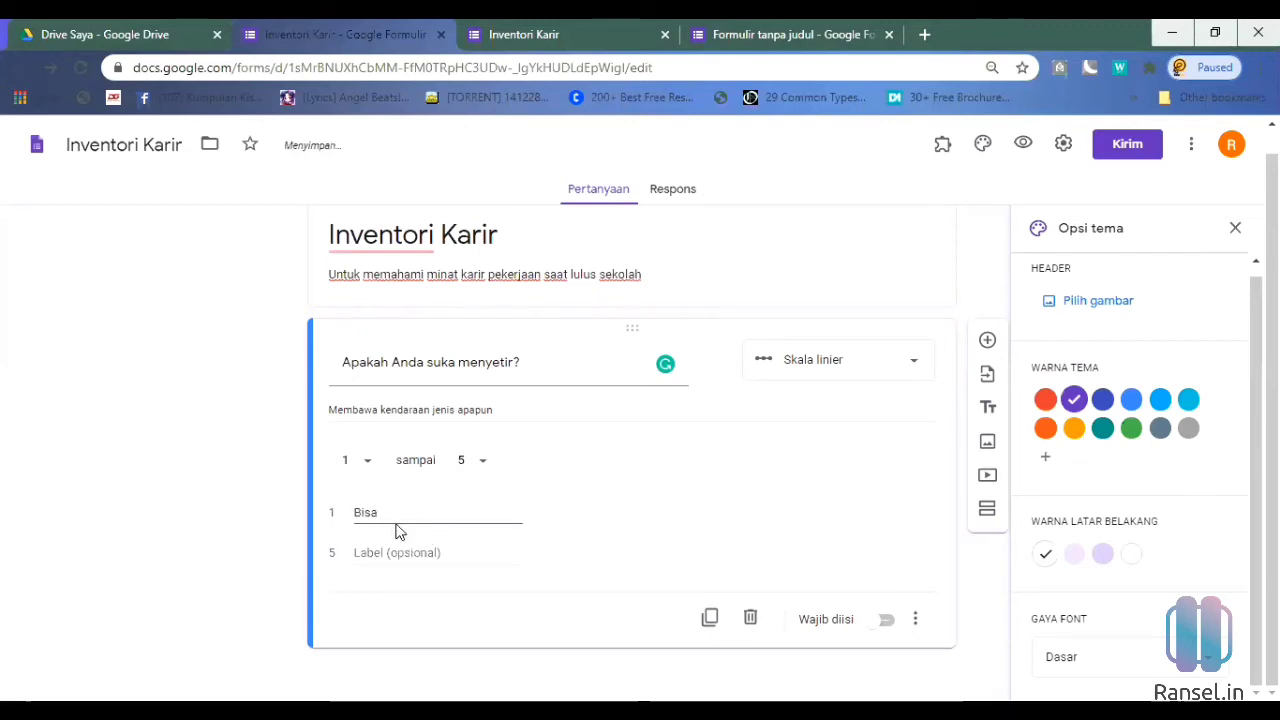
click(393, 550)
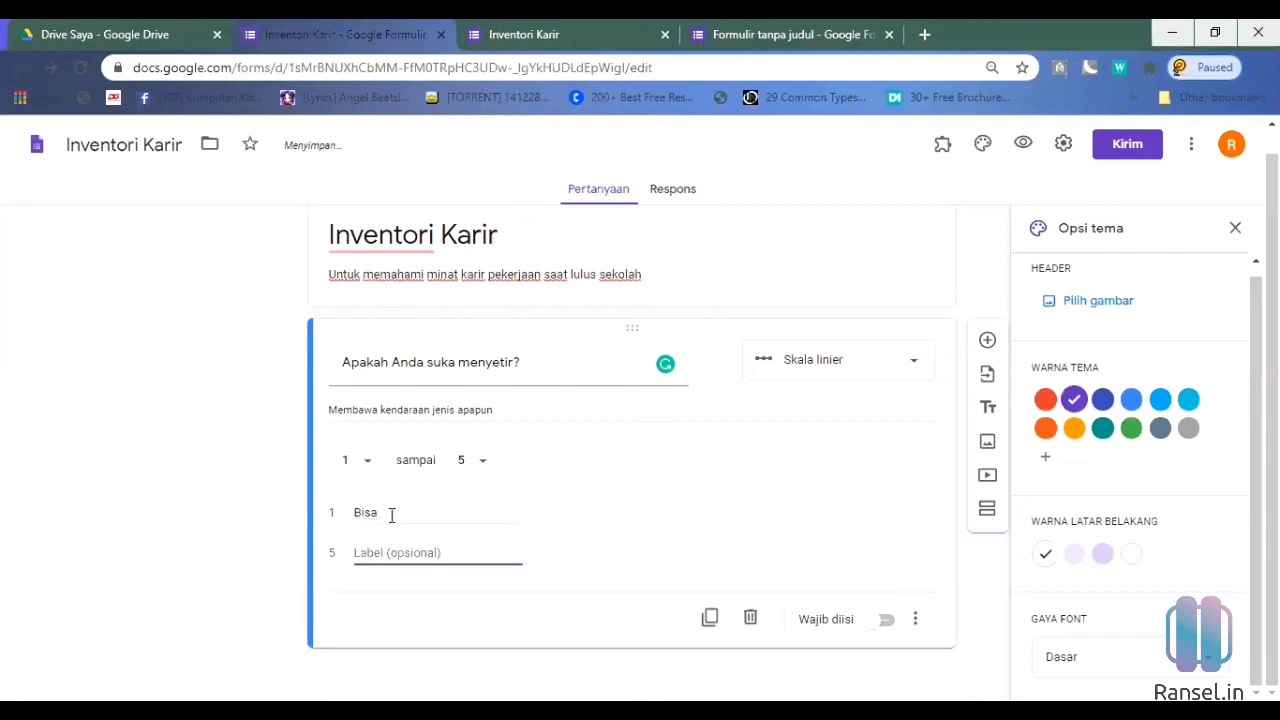
double_click(344, 519)
text(ti)
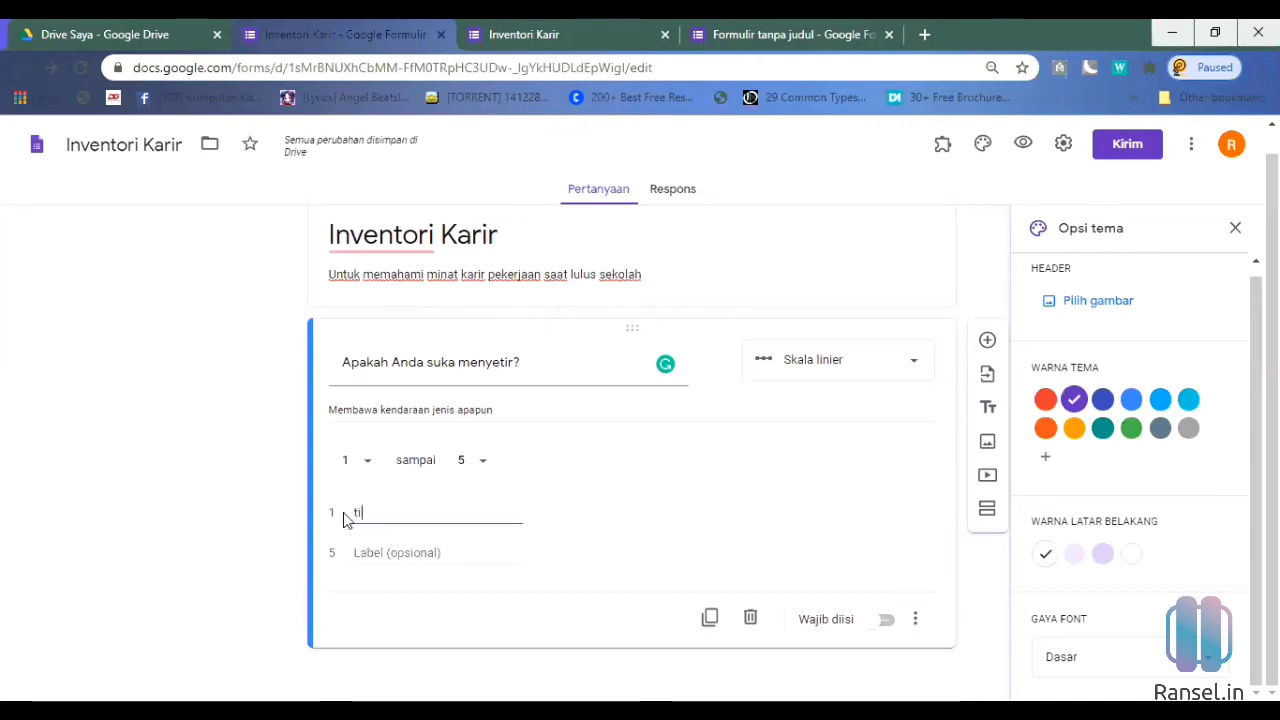
text(dak bisa)
click(388, 555)
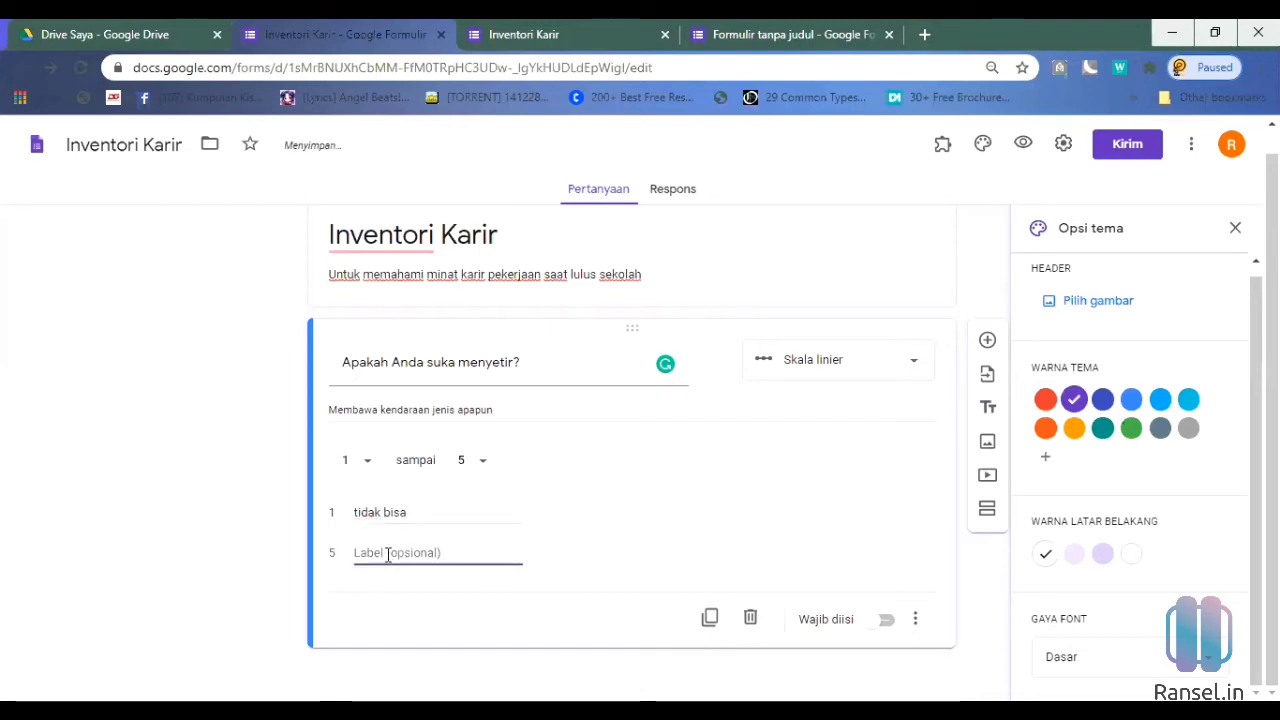
text(sangat )
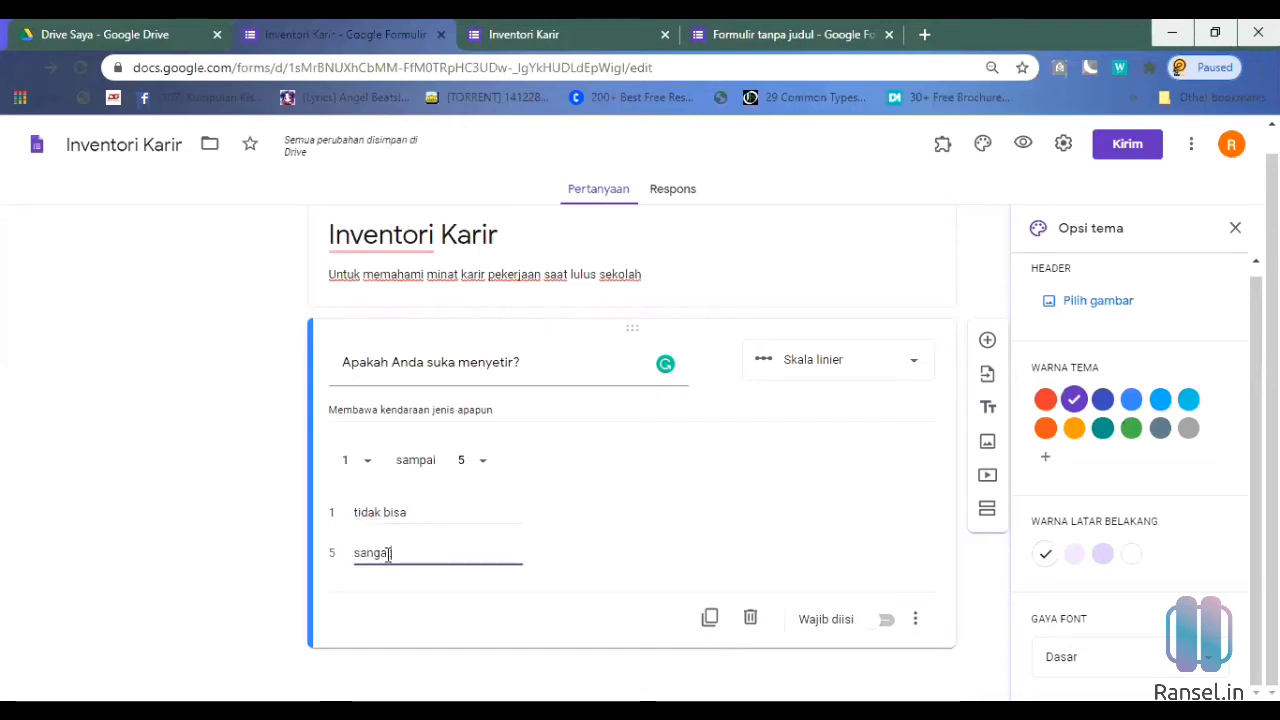
text(bisa)
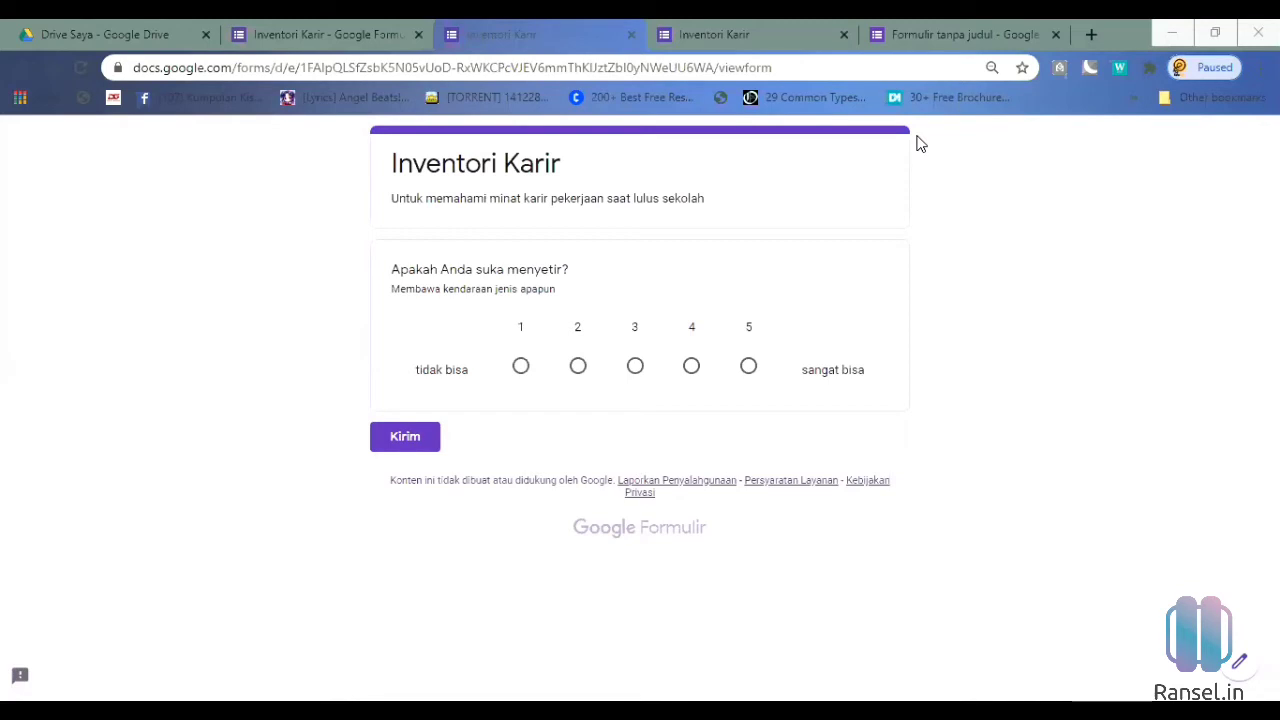
Step: Close the extra preview, try out several ratings on the linear scale in the remaining preview, and return to the editor
key(ctrl+w)
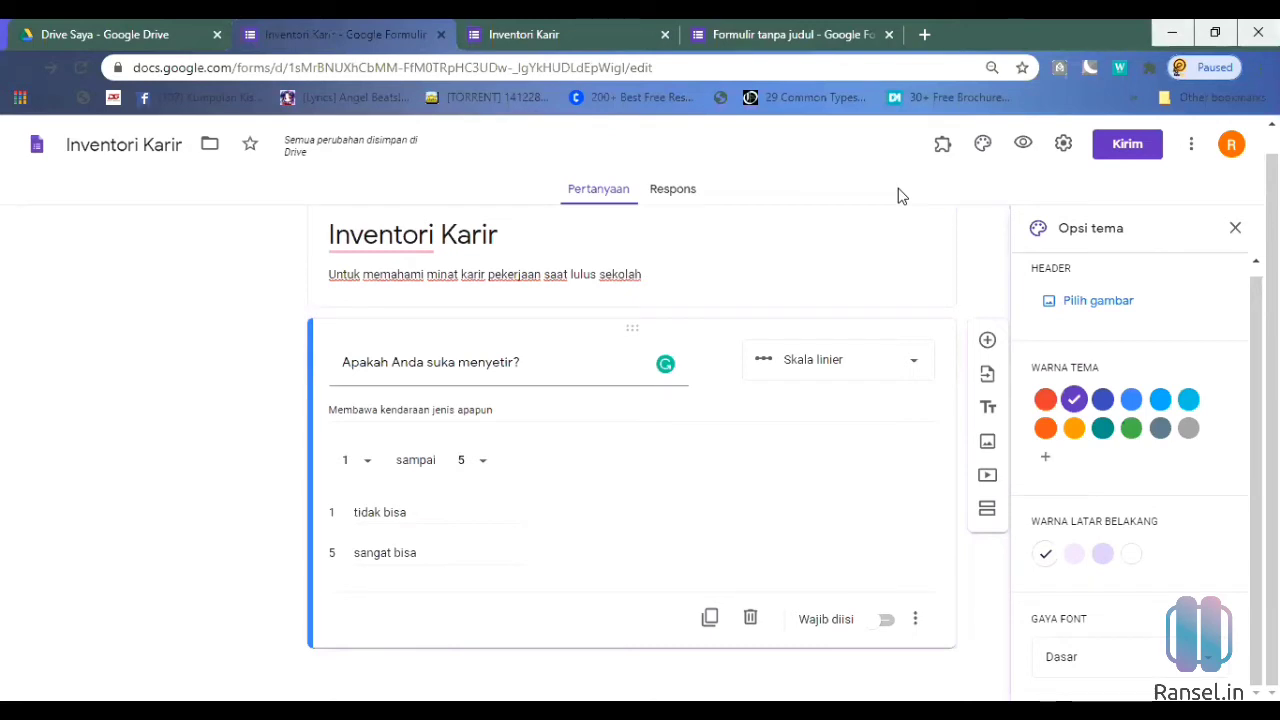
key(ctrl+Tab)
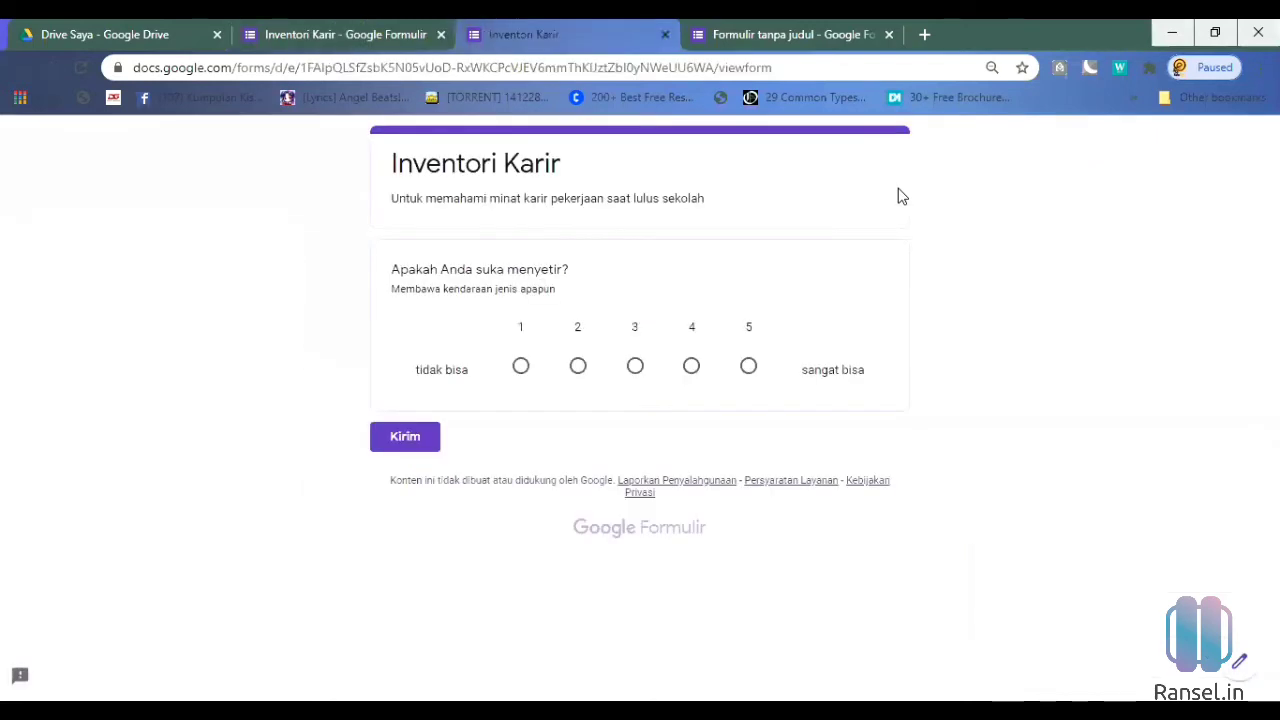
click(520, 368)
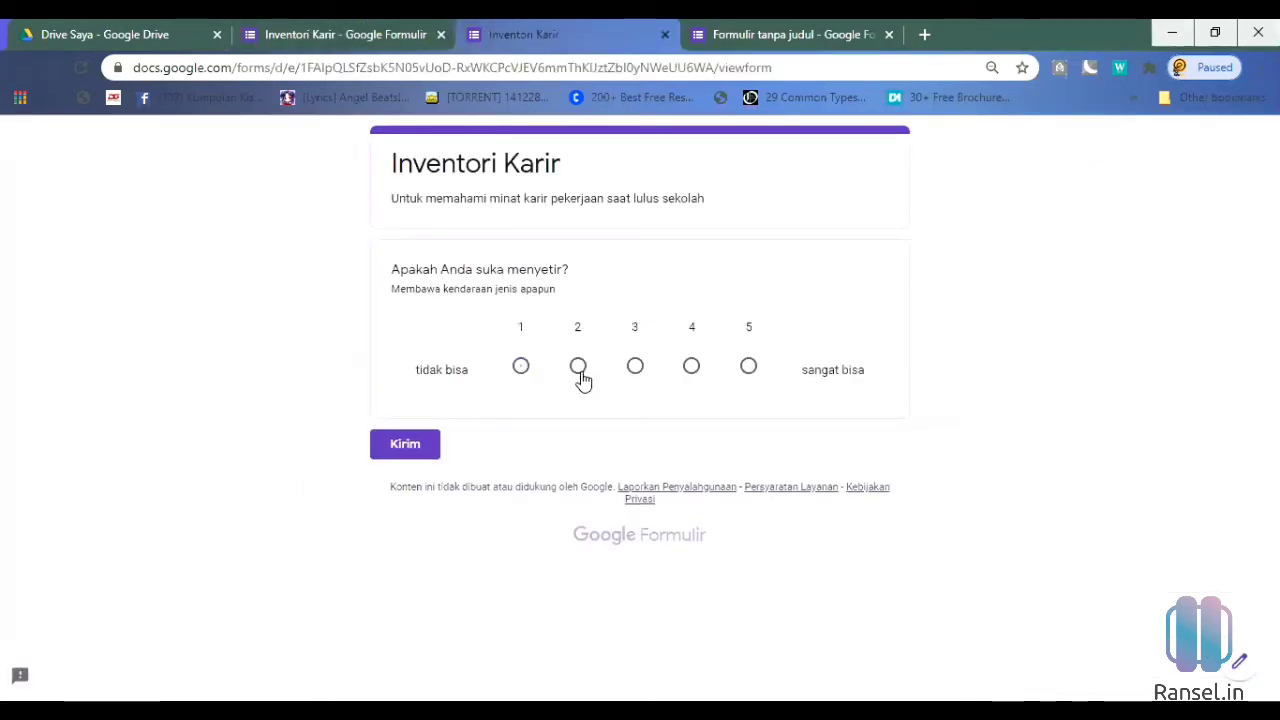
click(579, 370)
click(635, 368)
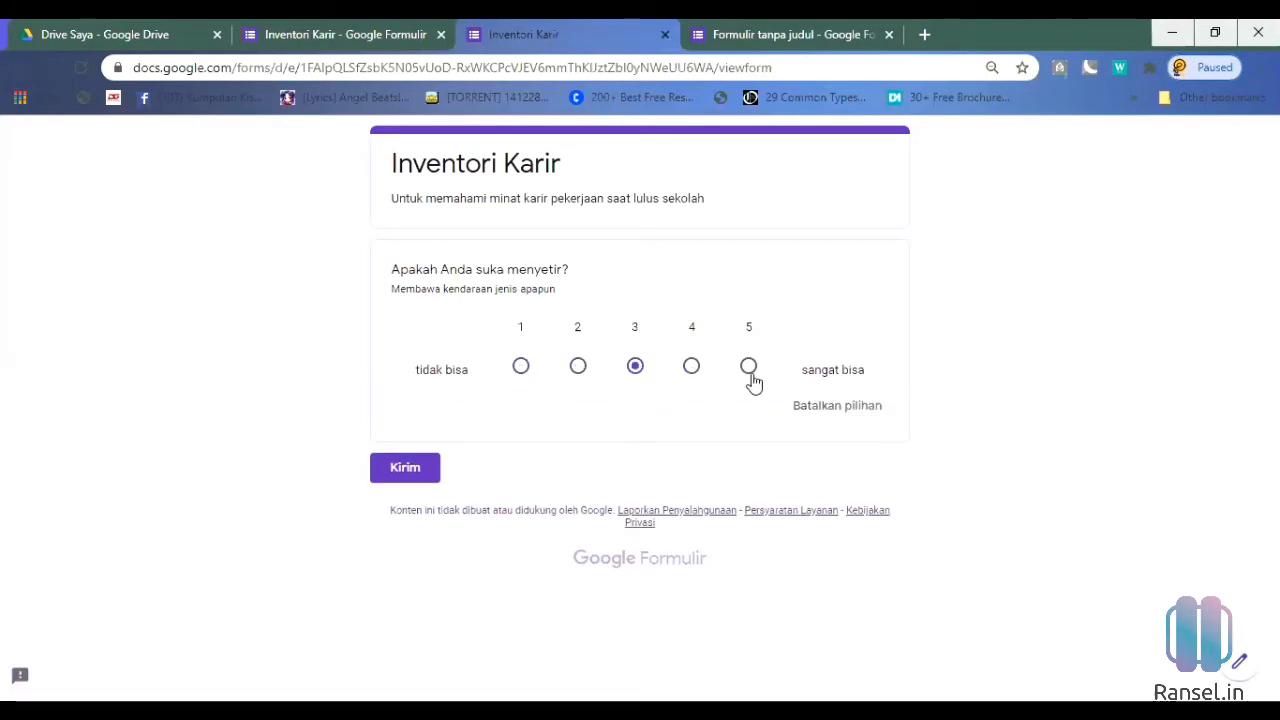
key(Right)
key(Right)
key(ctrl+shift+Tab)
Step: Change the menyetir question's type to Kisi pilihan ganda and add a second row and a second column with default names
click(877, 379)
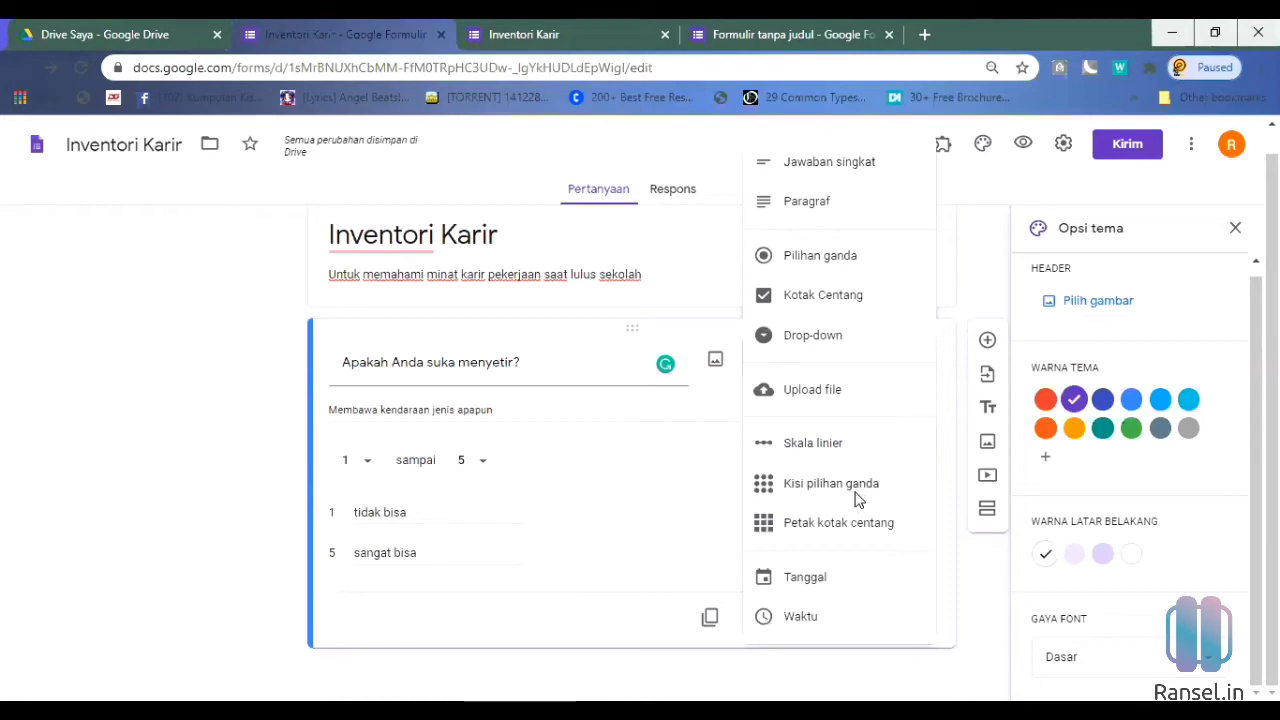
click(855, 492)
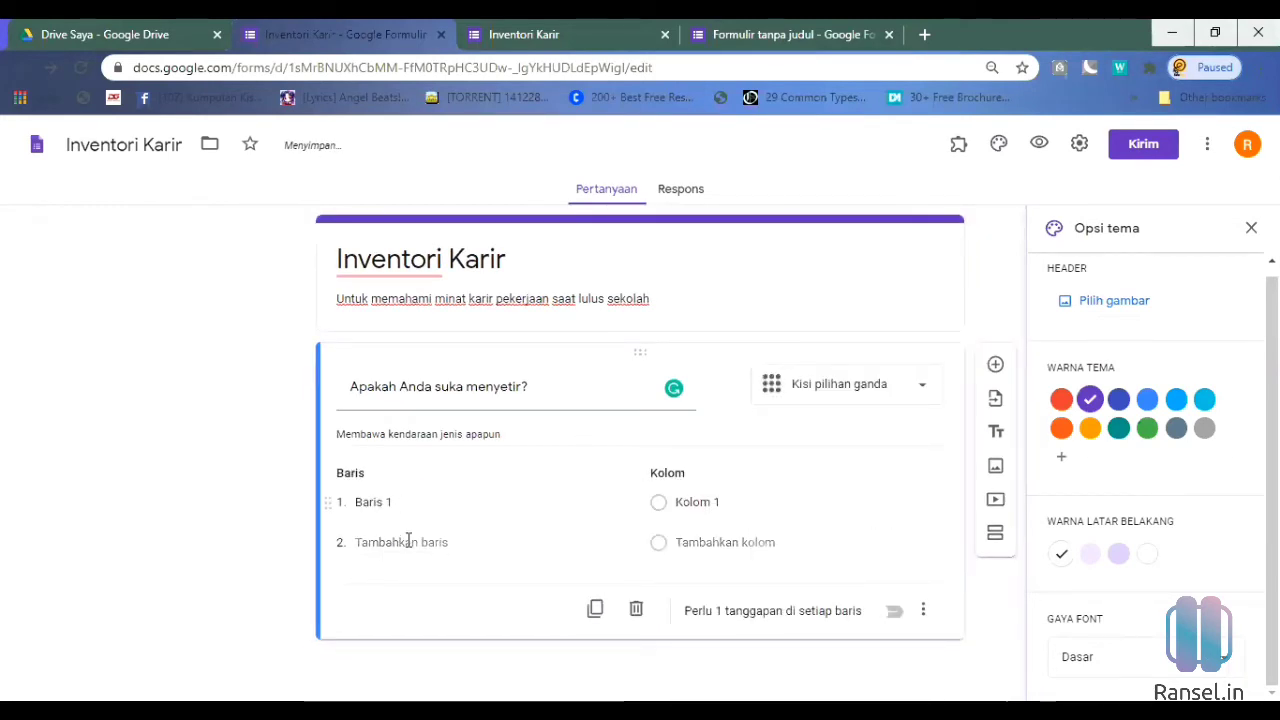
click(410, 542)
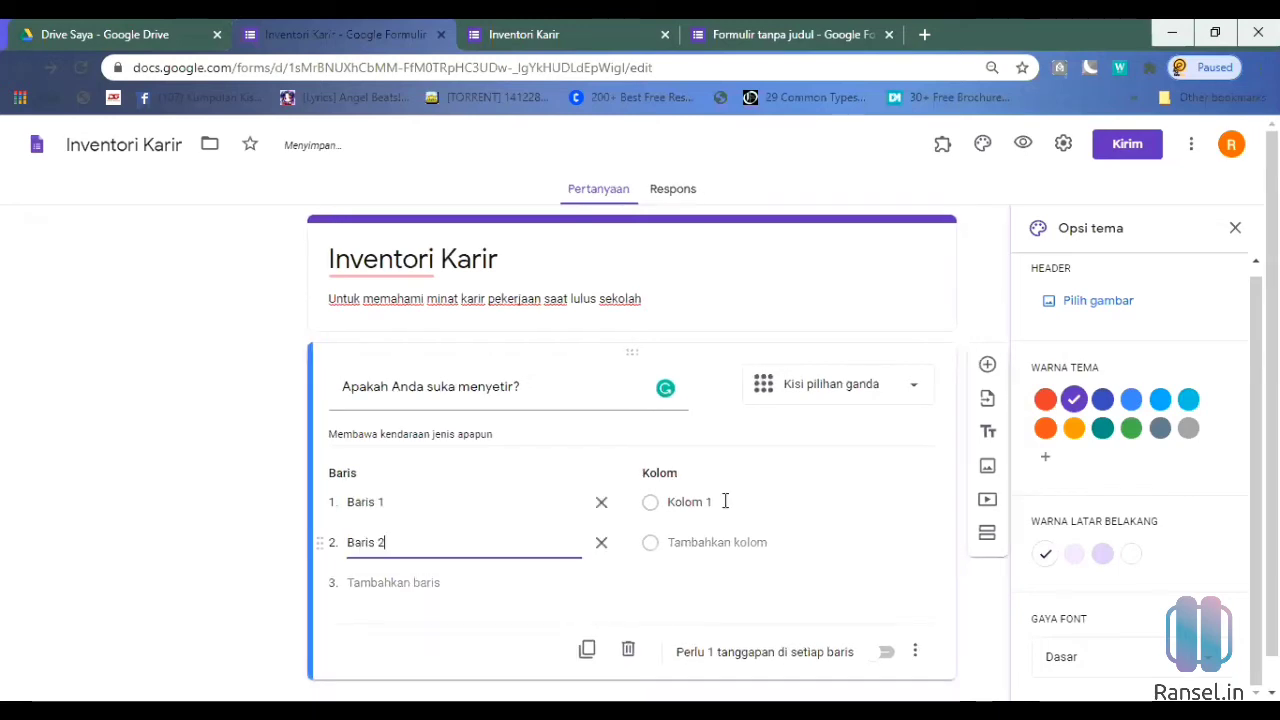
click(725, 501)
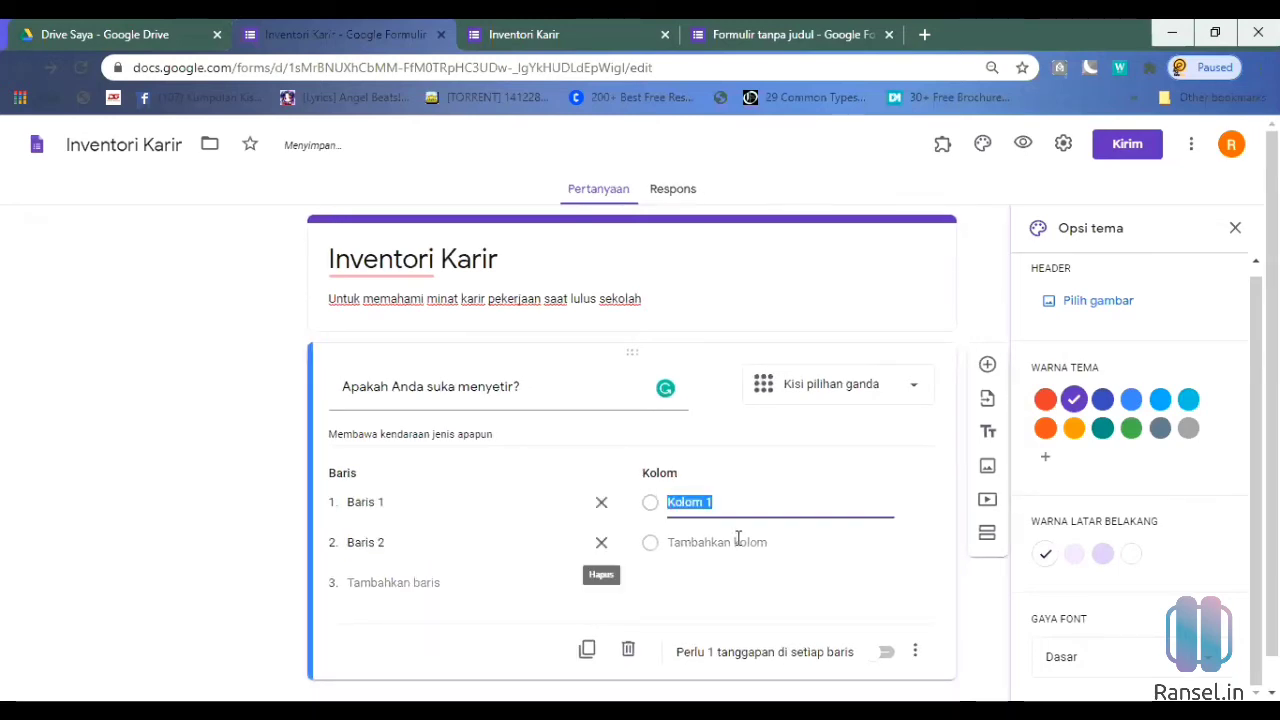
click(738, 541)
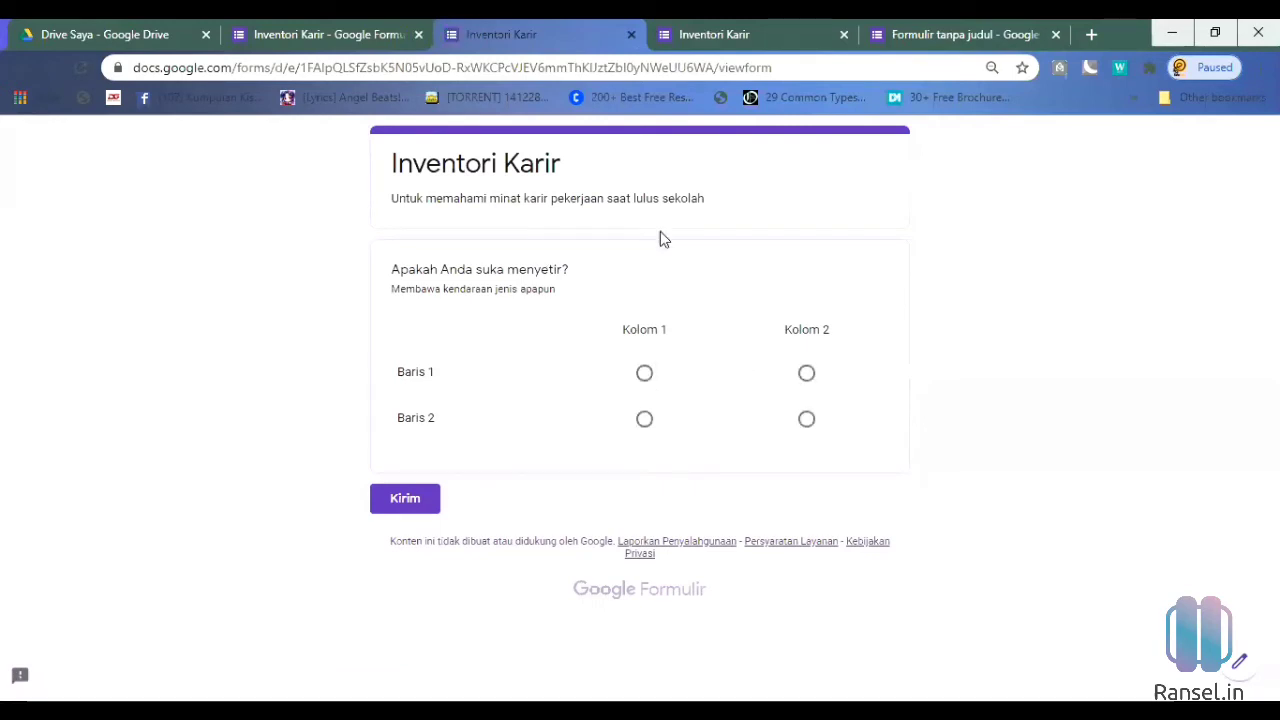
Step: Test the grid in the form preview by selecting Kolom 1 for Baris 1 and Kolom 2 for Baris 2
click(647, 376)
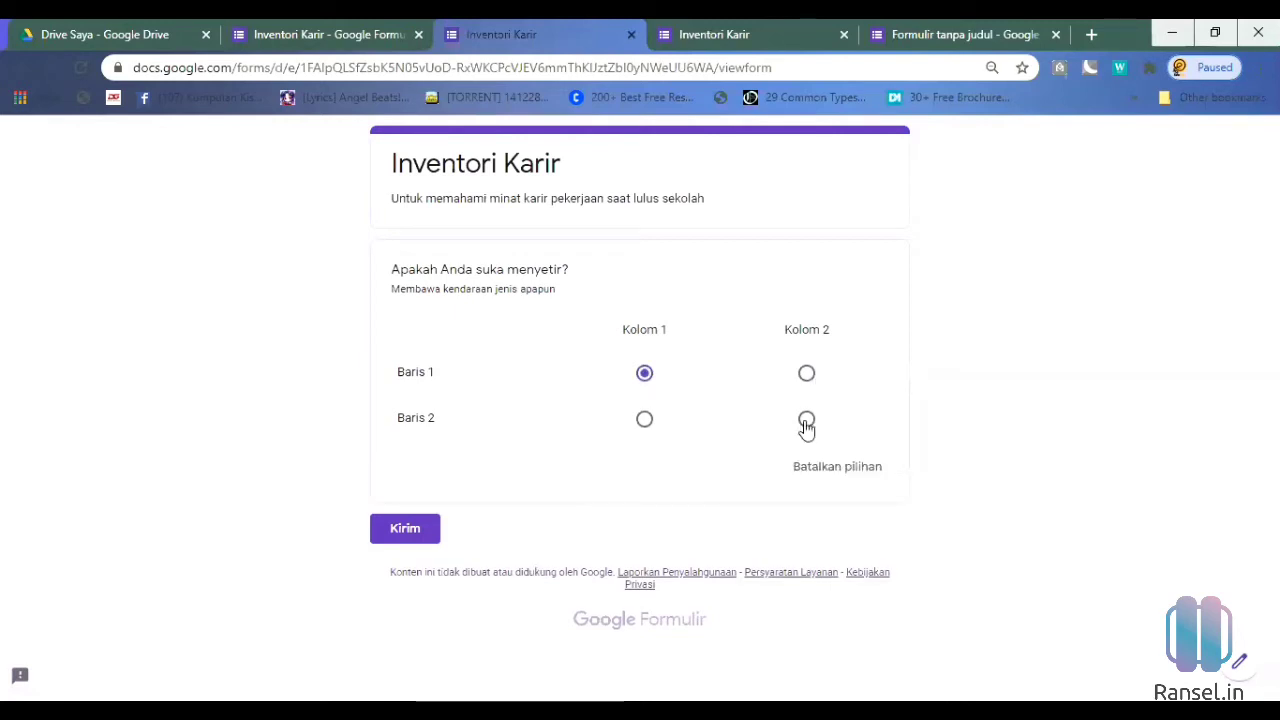
click(807, 425)
click(646, 428)
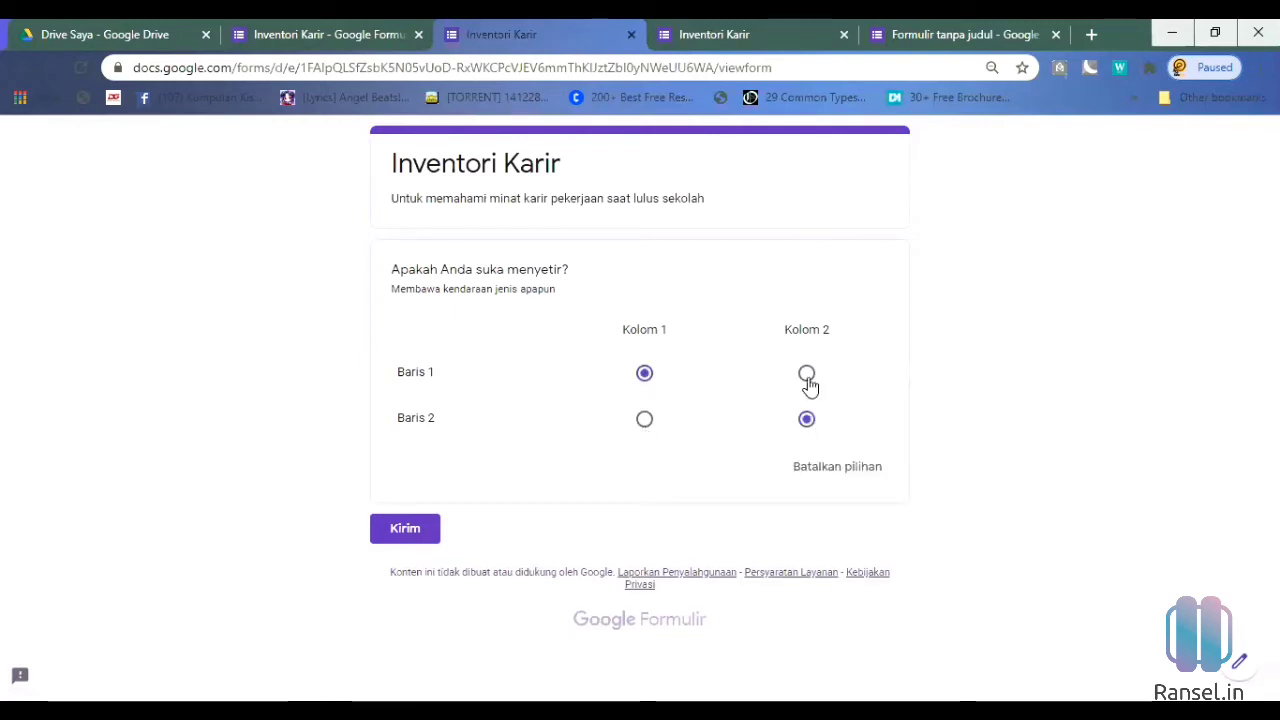
Step: Select Kolom 2 for Baris 1 in the preview, return to the editor, and try the question types Petak kotak centang and Tanggal
click(807, 376)
key(ctrl+shift+Tab)
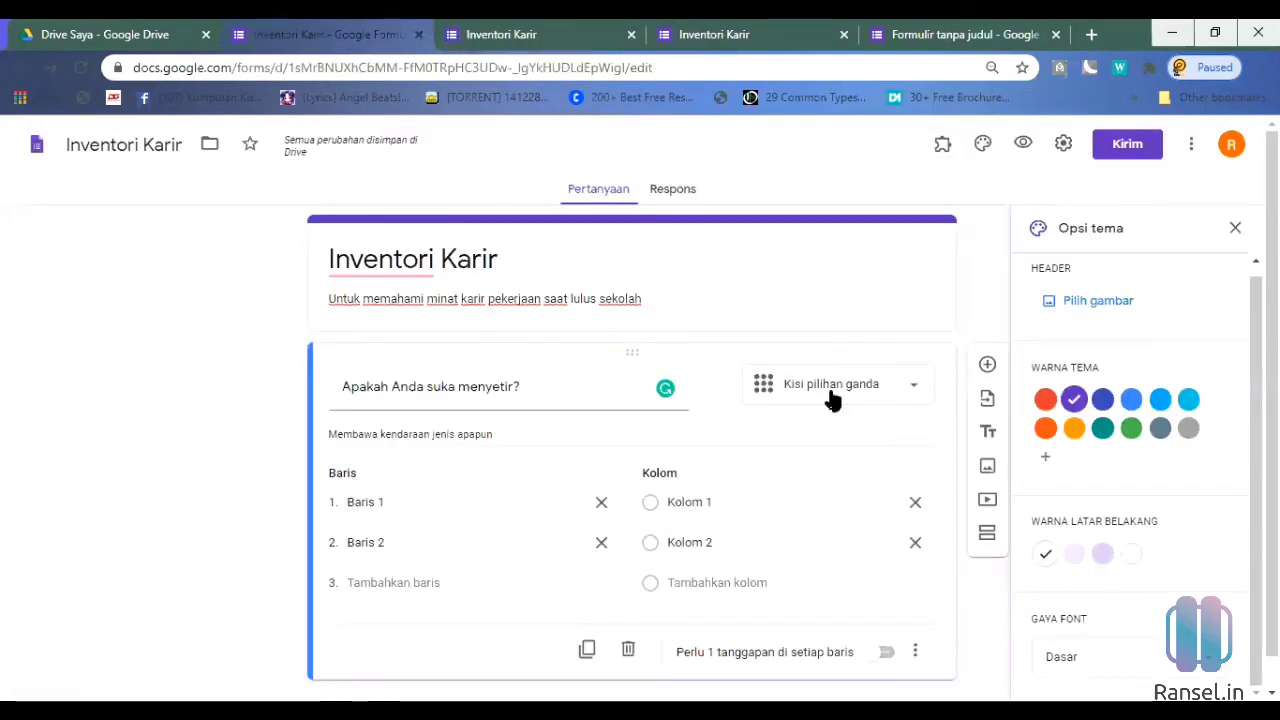
click(836, 400)
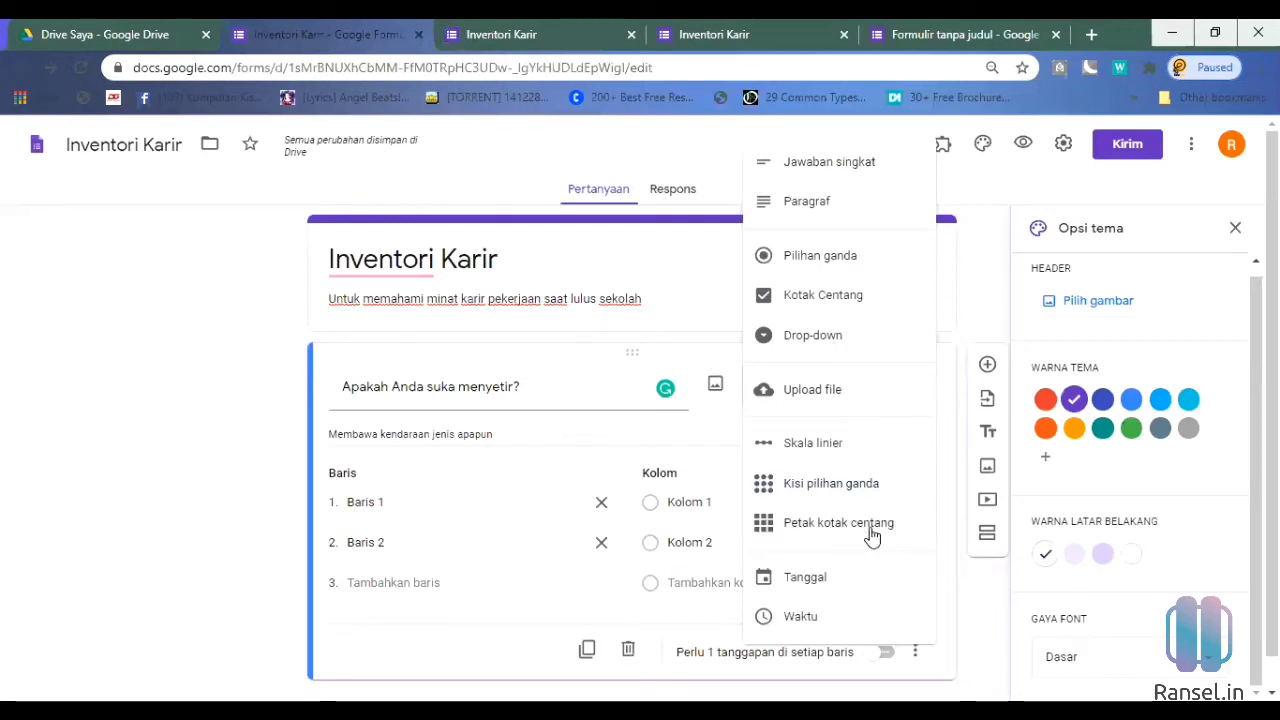
click(829, 505)
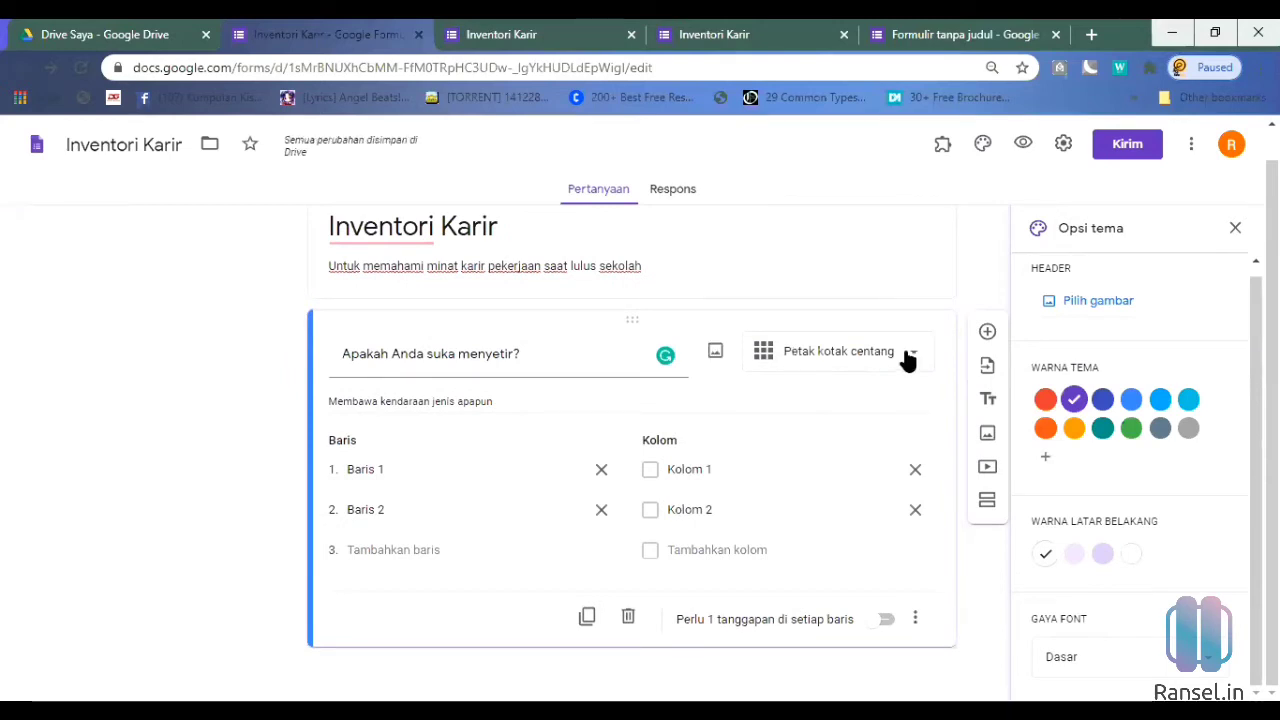
click(908, 362)
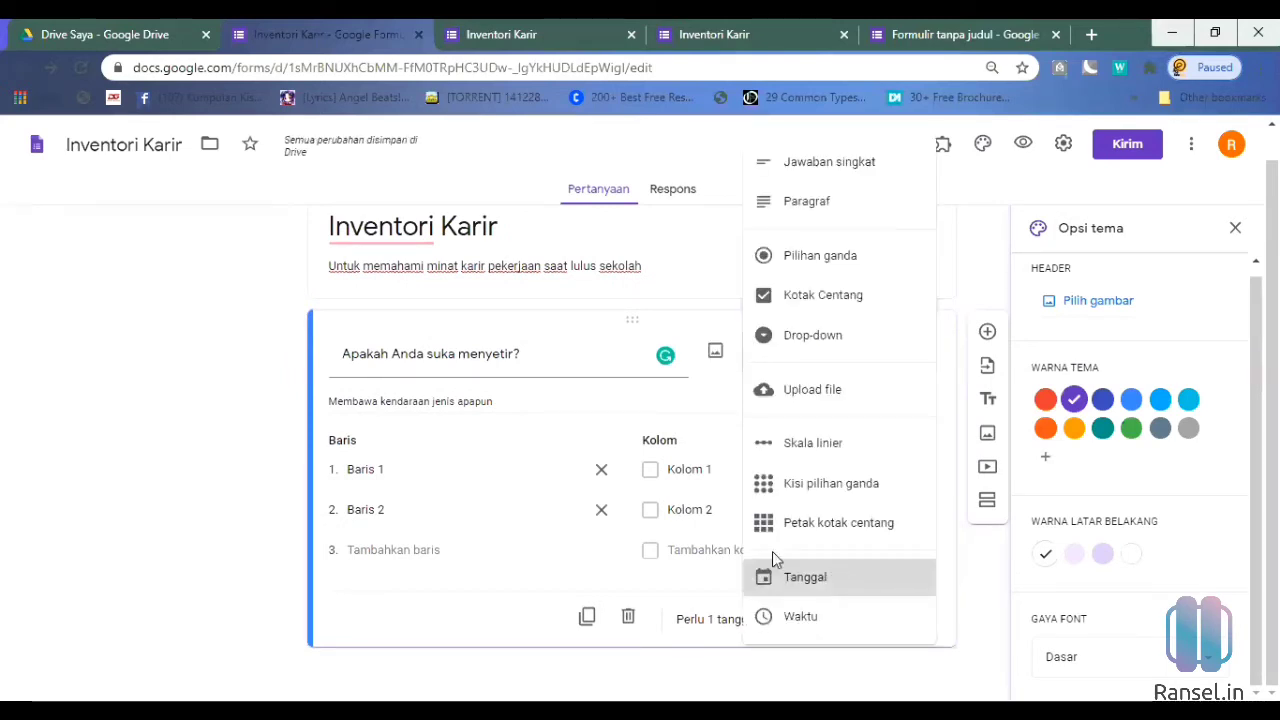
click(775, 572)
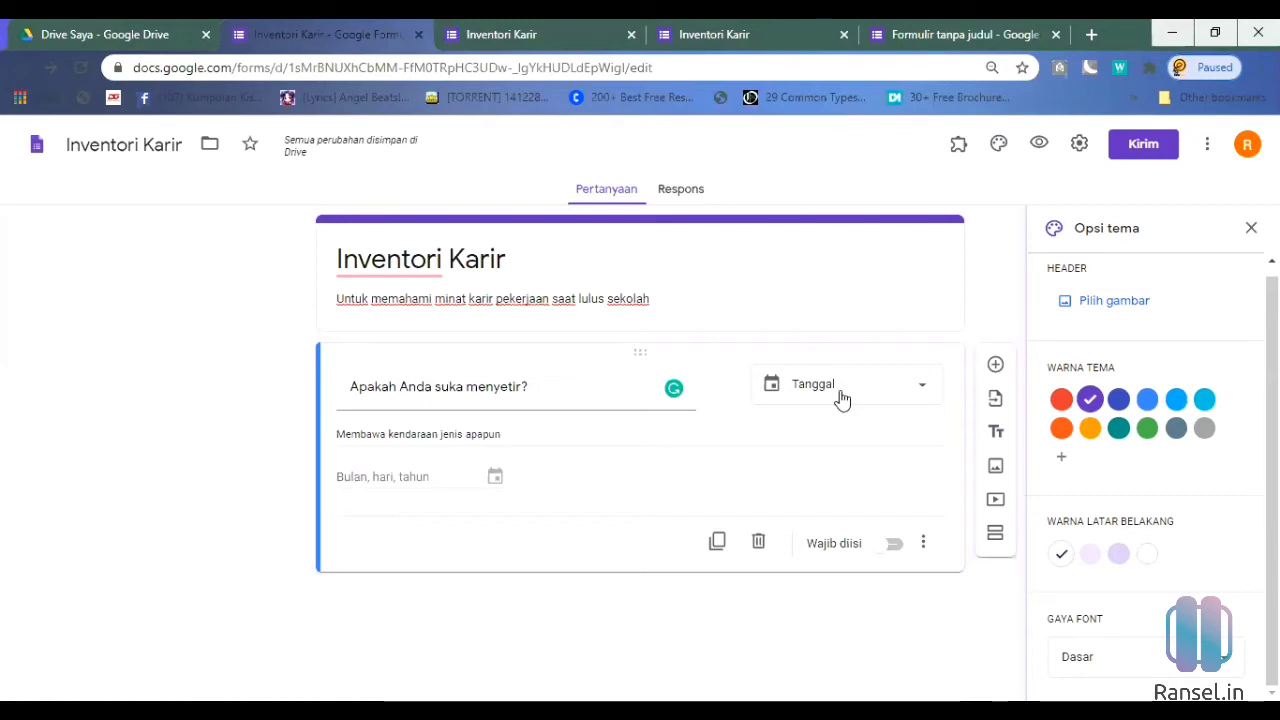
Step: Change the menyetir question's type to Waktu and try the Wajib diisi setting on and off again
click(809, 617)
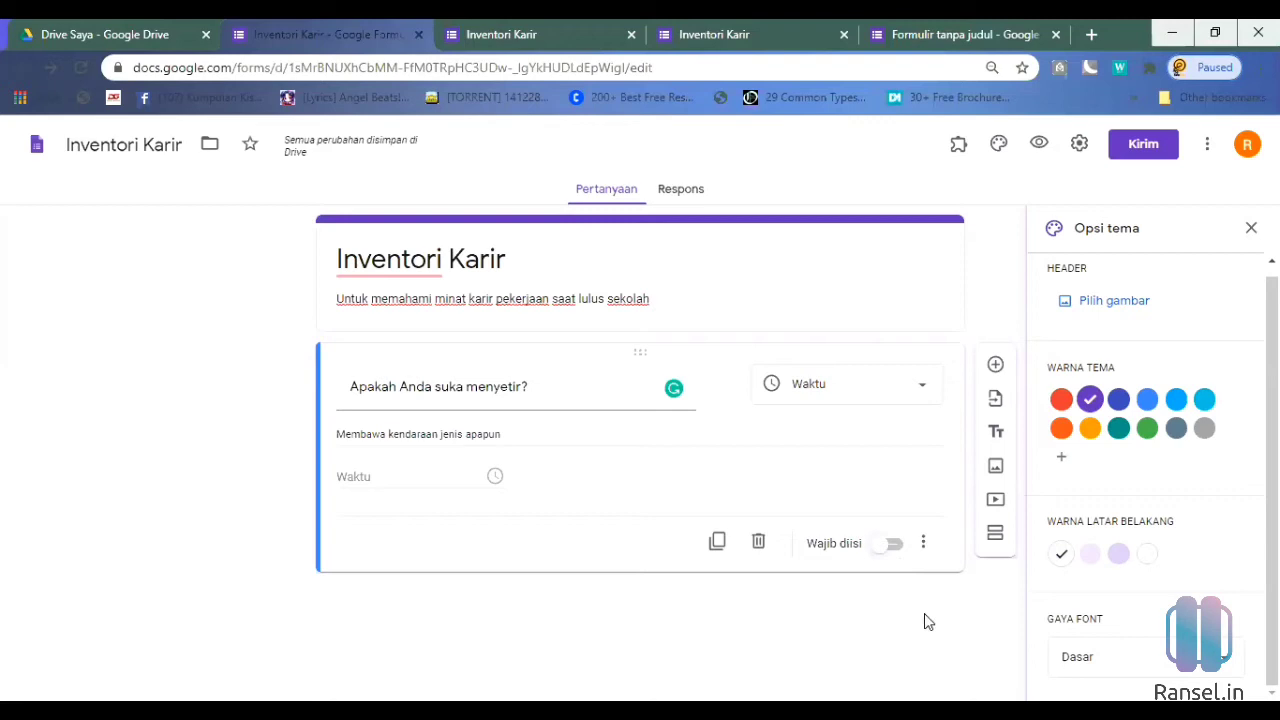
click(889, 548)
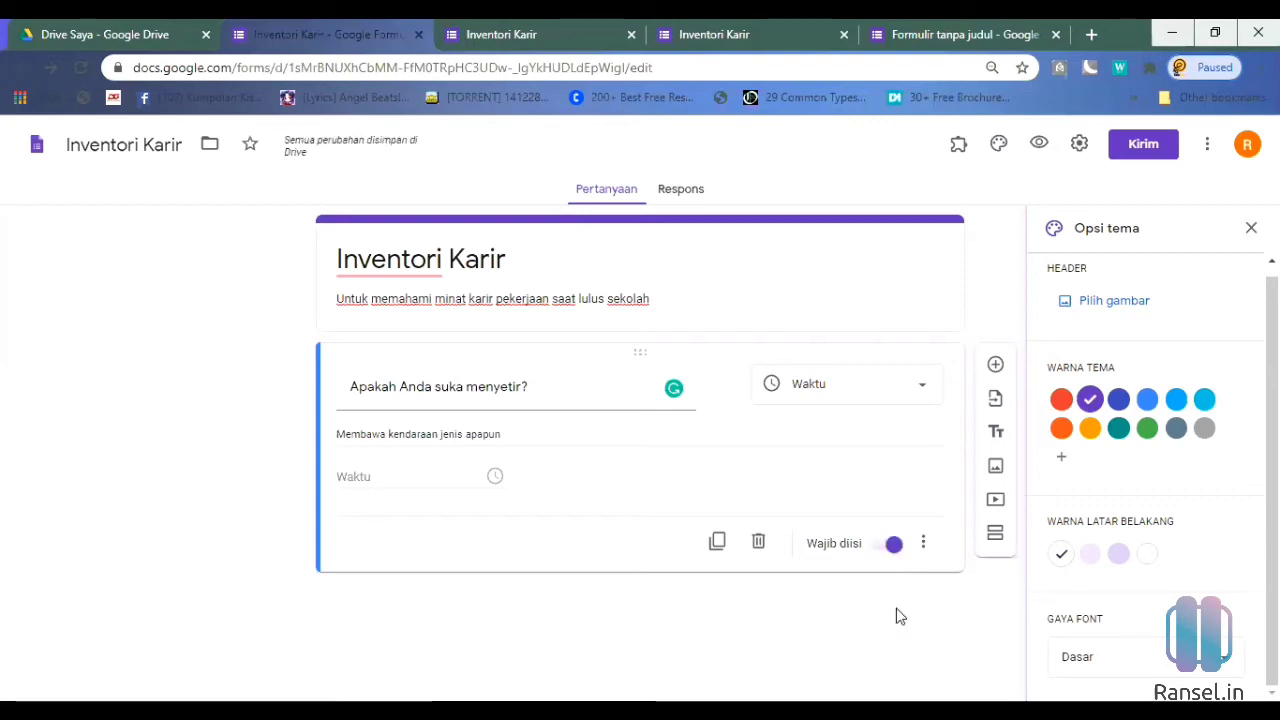
click(892, 548)
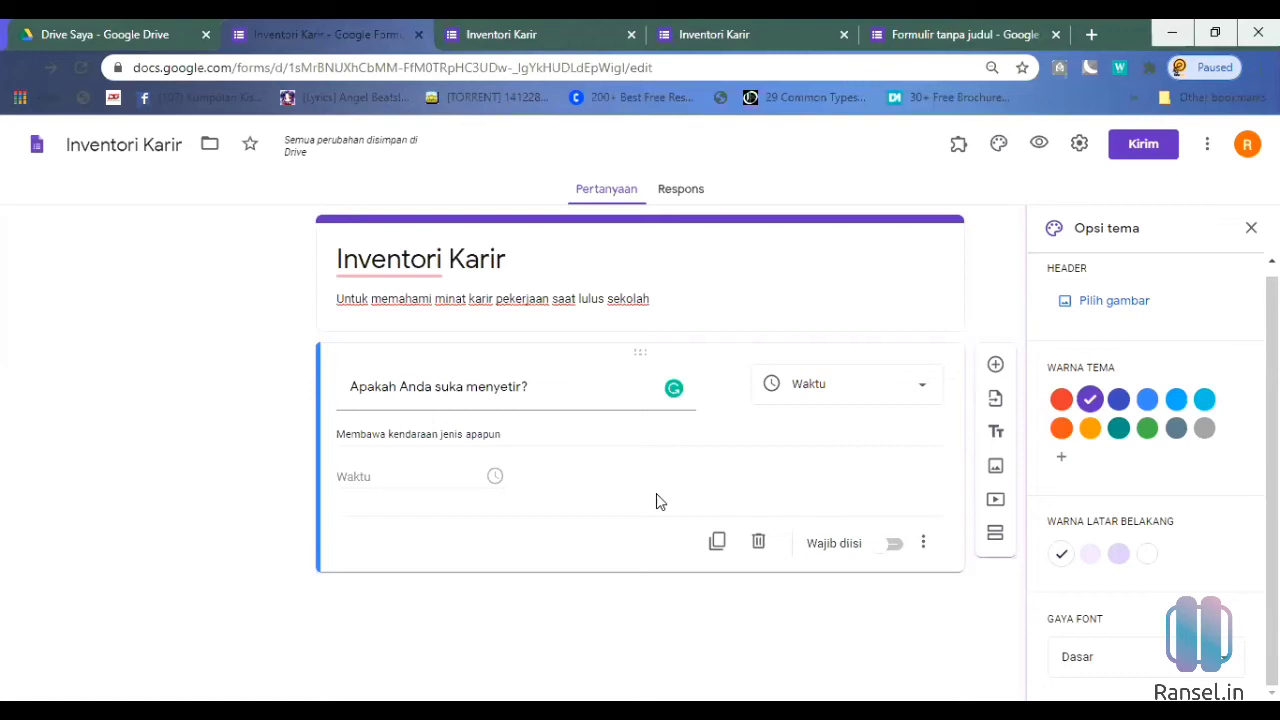
Step: Duplicate the menyetir question, set the copy's type to Pilihan ganda, and duplicate that copy once more
click(717, 541)
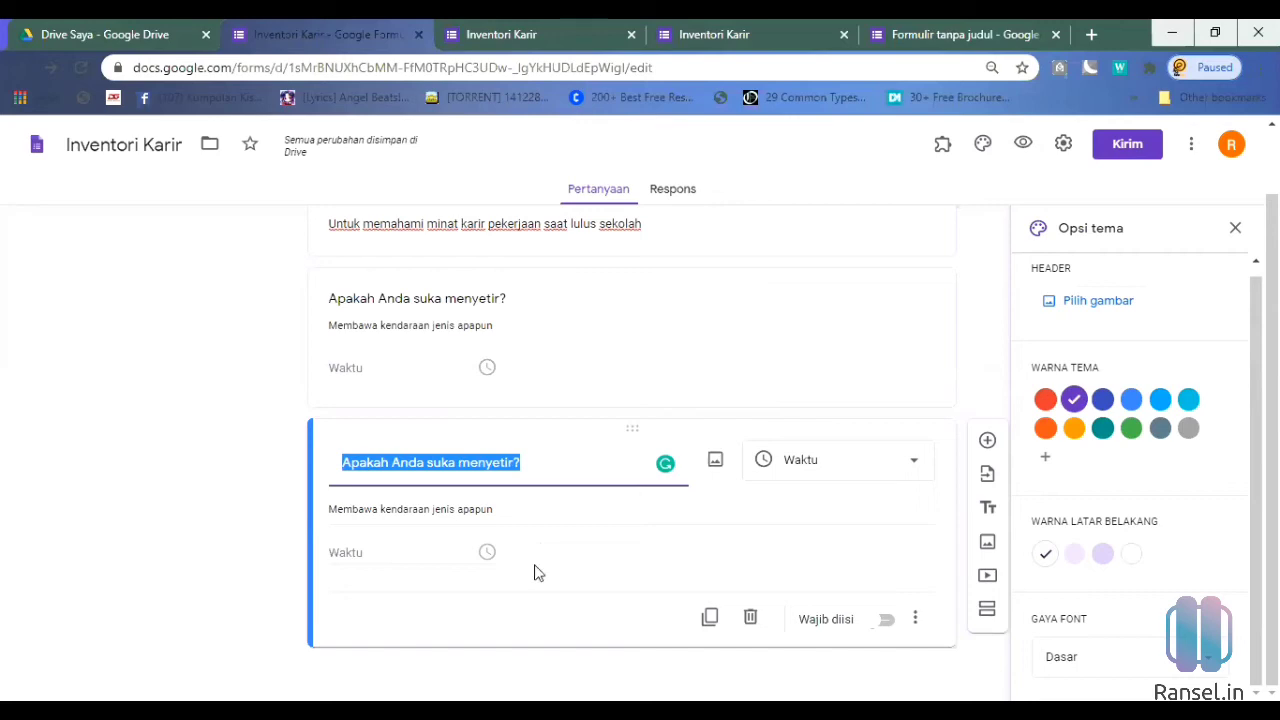
click(520, 470)
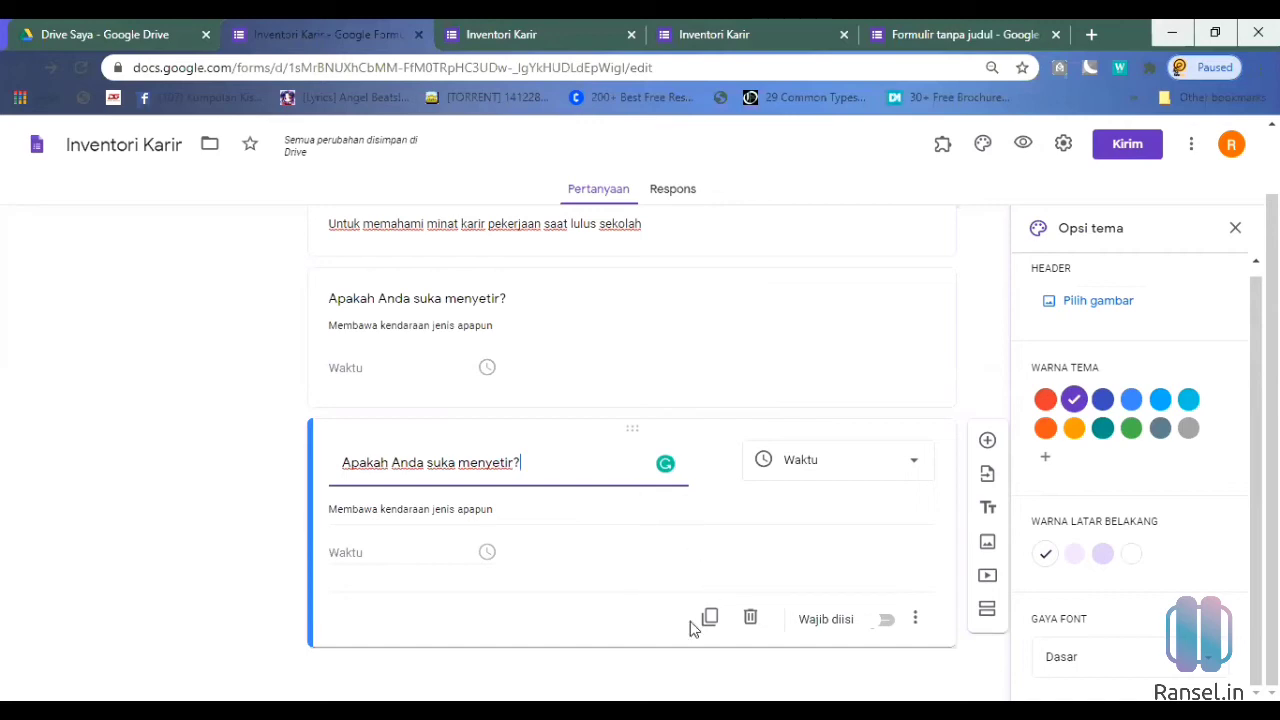
scroll(605, 383, up, 1)
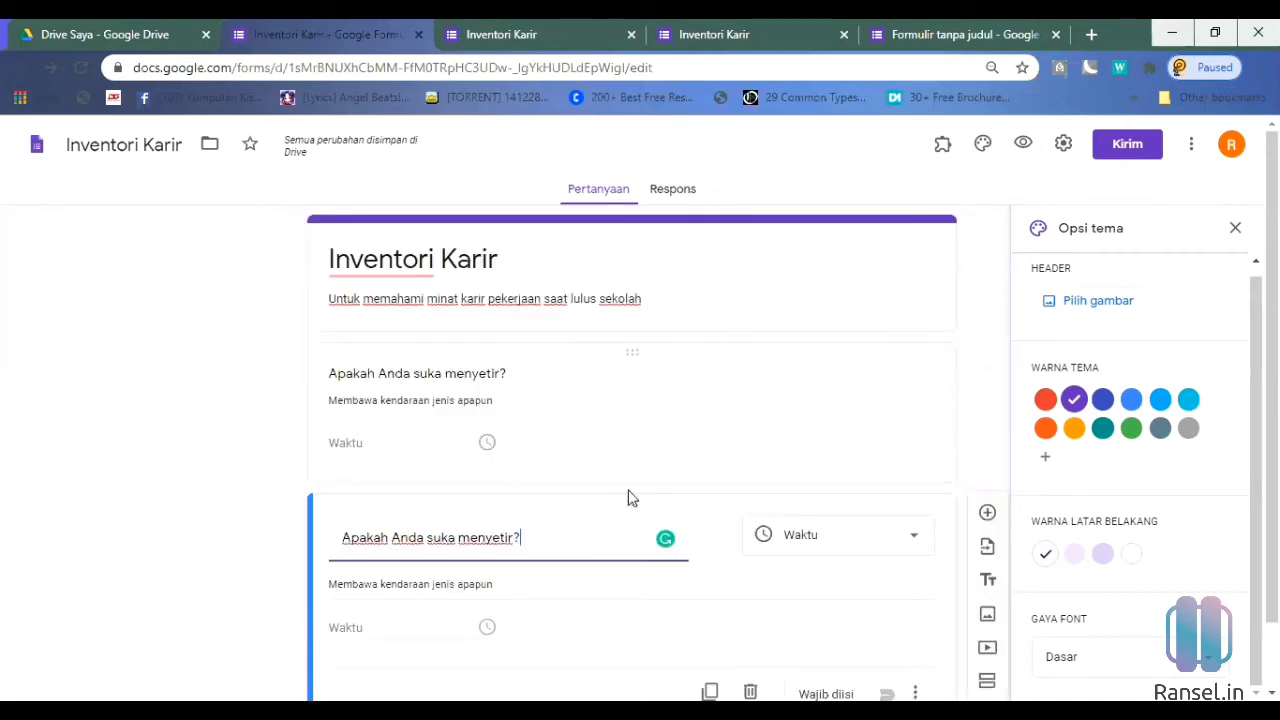
scroll(628, 497, down, 1)
click(833, 468)
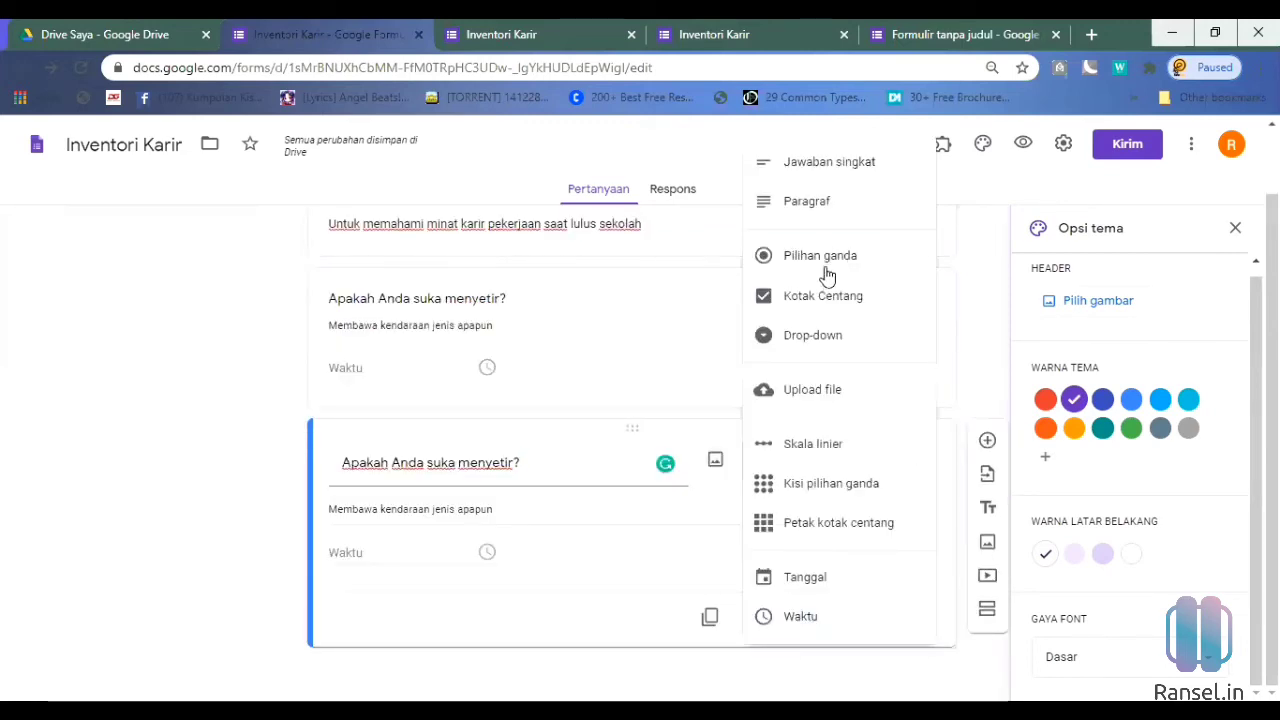
click(826, 272)
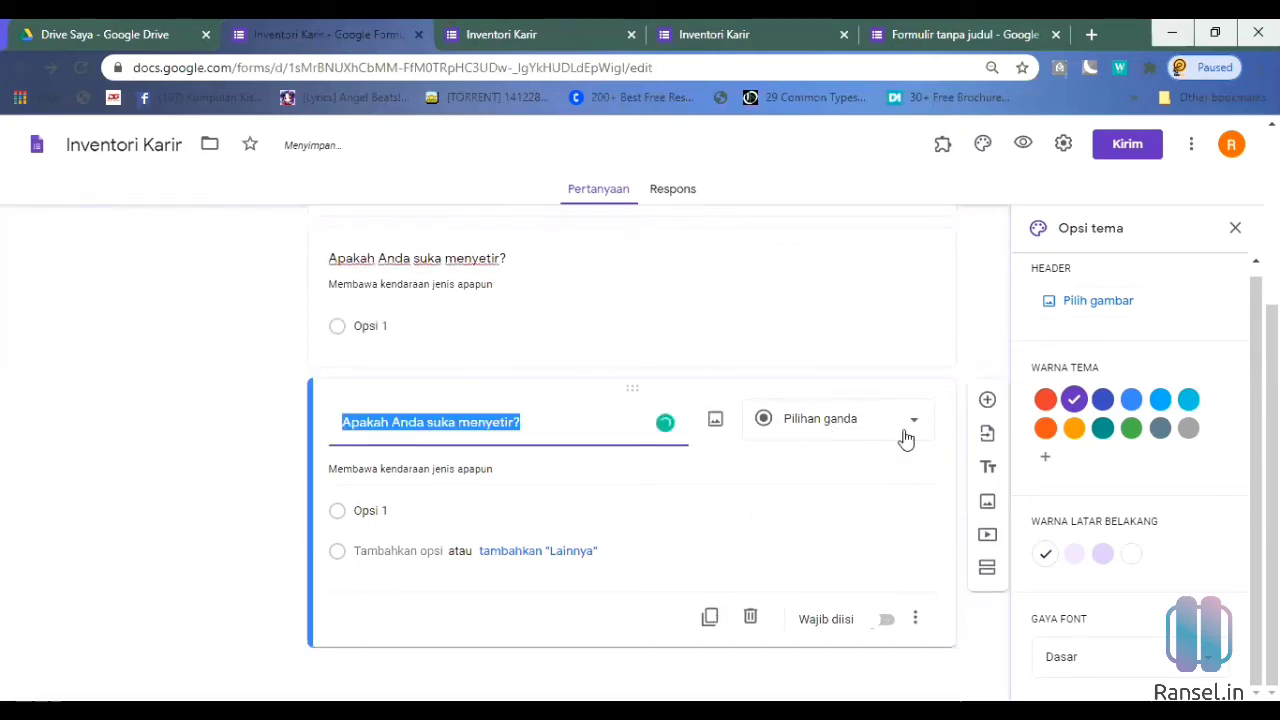
Step: Change the third menyetir question's type to Drop-down and make it required with Wajib diisi
click(840, 428)
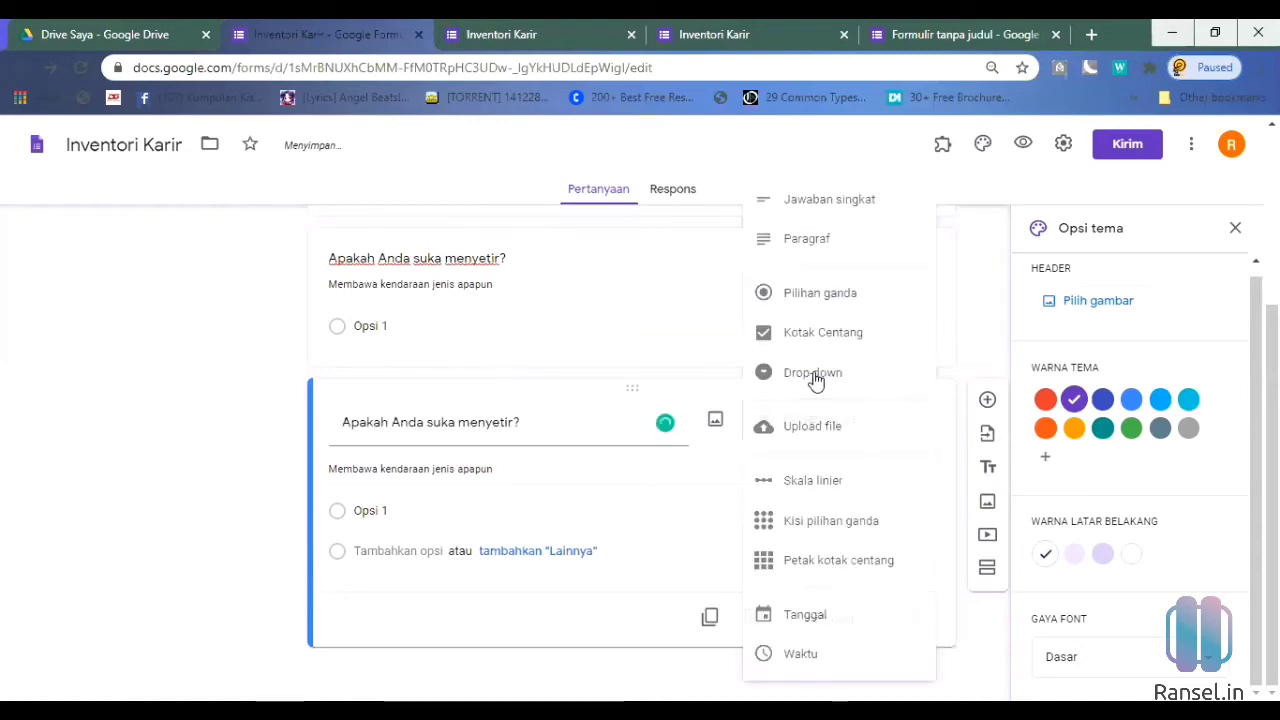
click(814, 377)
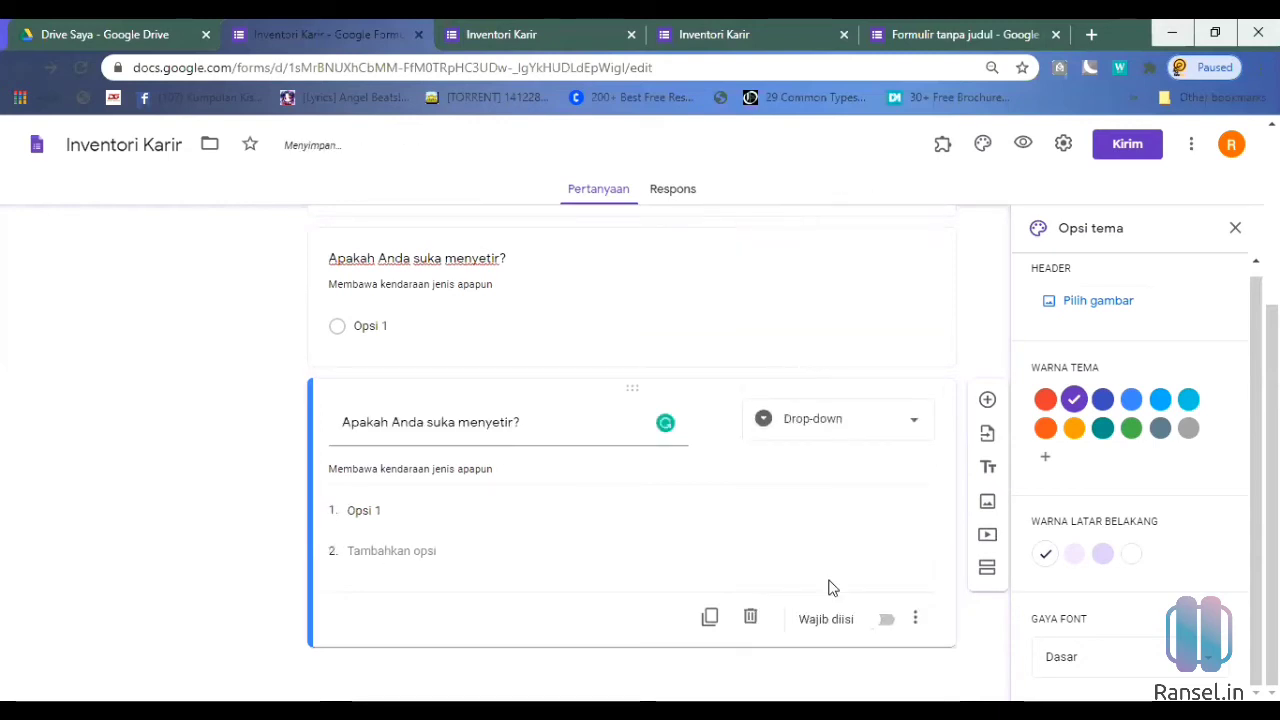
click(882, 621)
Step: Preview the form, select Opsi 1 in the multiple-choice question, and open the required drop-down without choosing an answer
scroll(971, 214, up, 3)
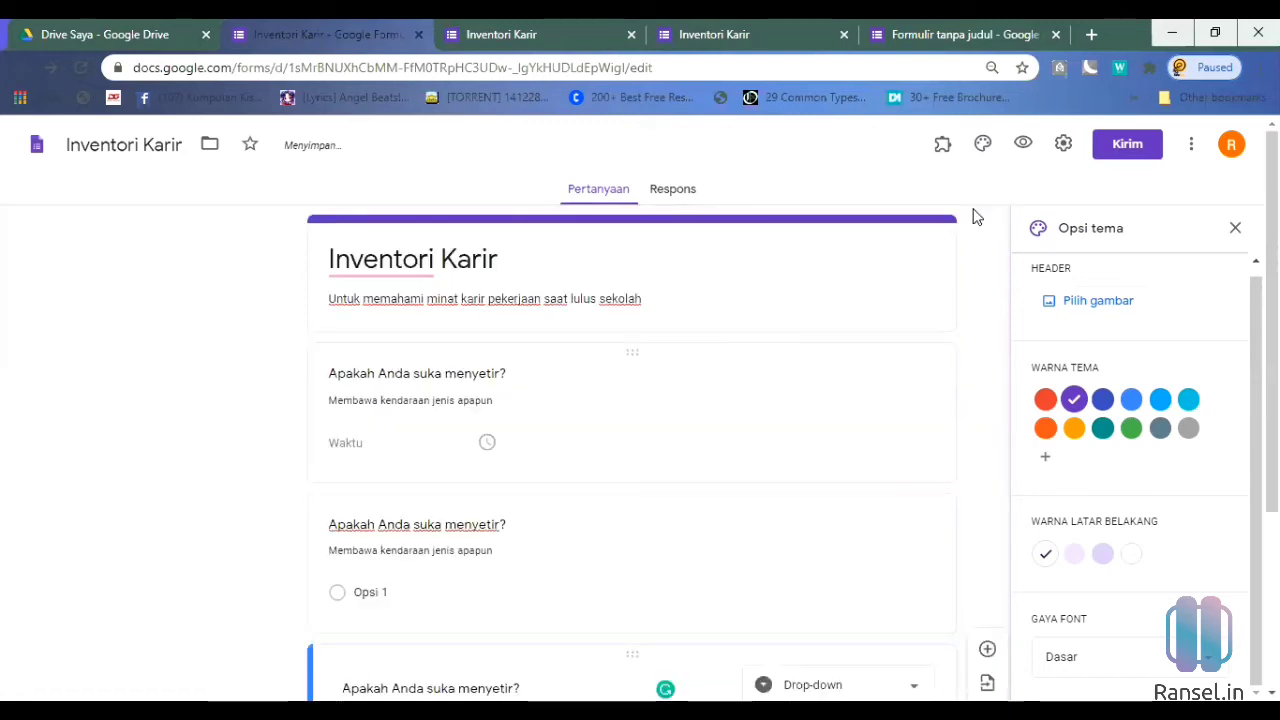
click(1022, 147)
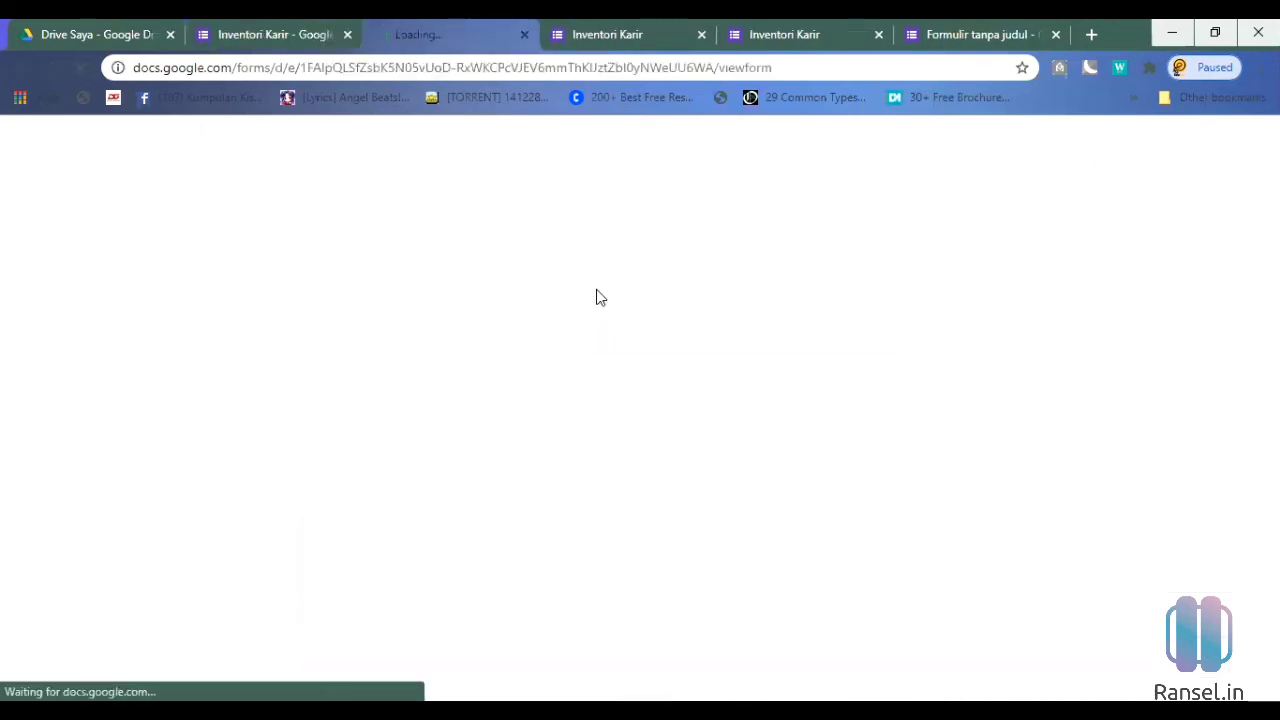
click(268, 34)
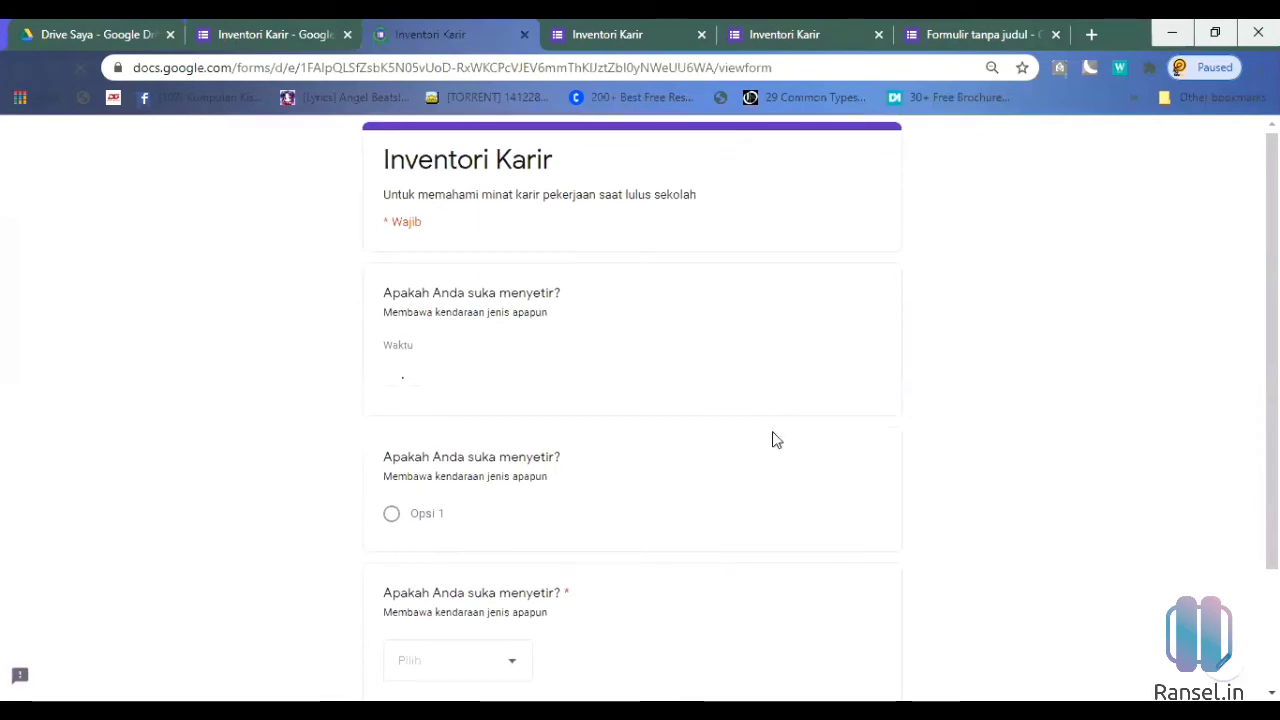
scroll(776, 440, down, 2)
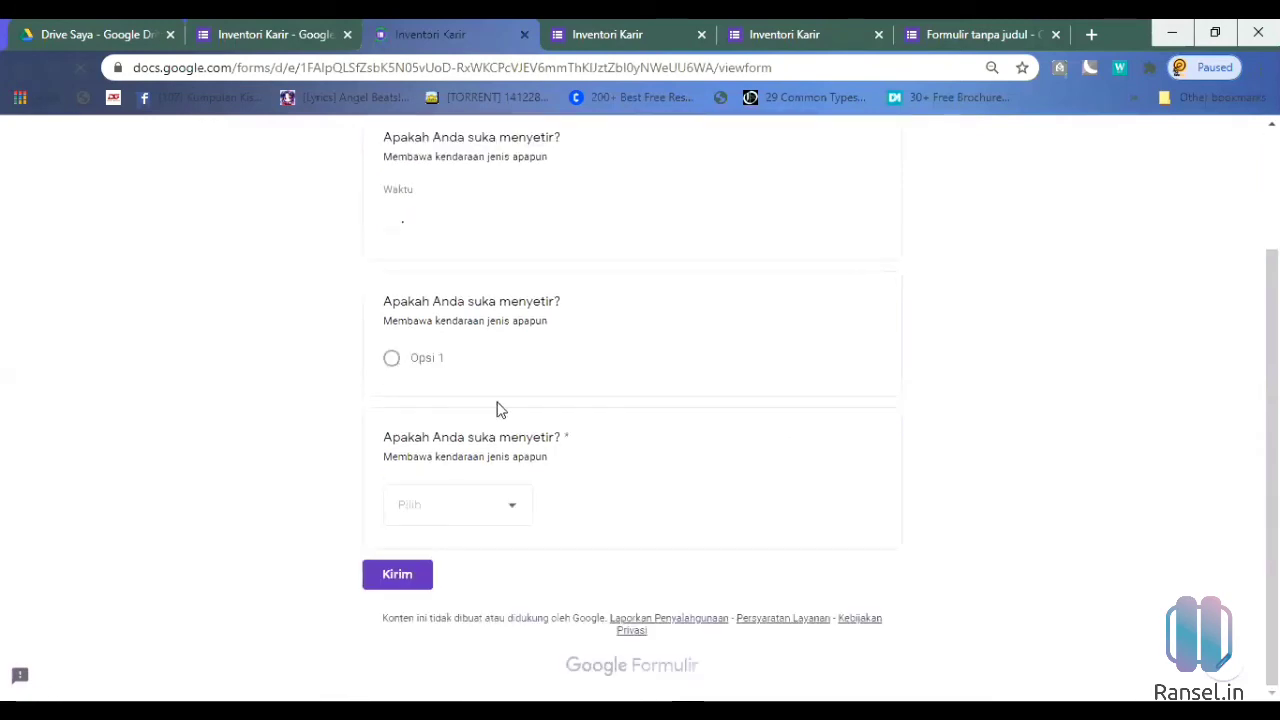
click(391, 358)
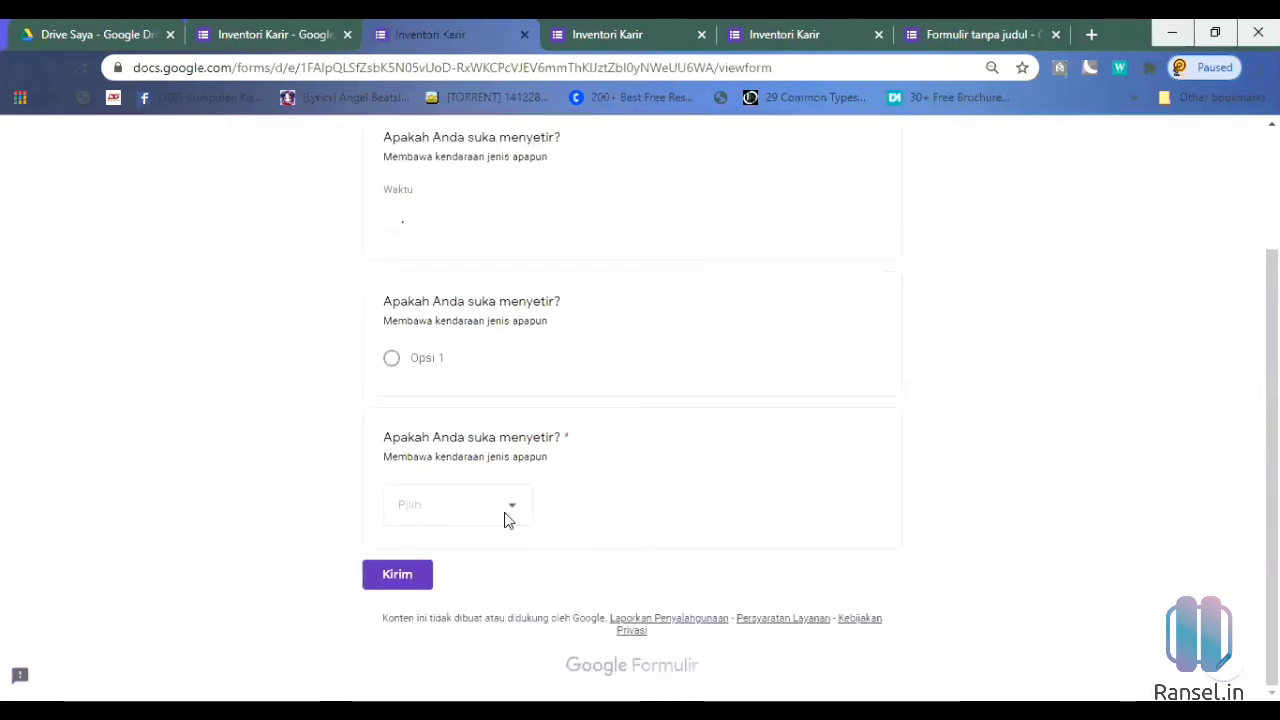
click(507, 539)
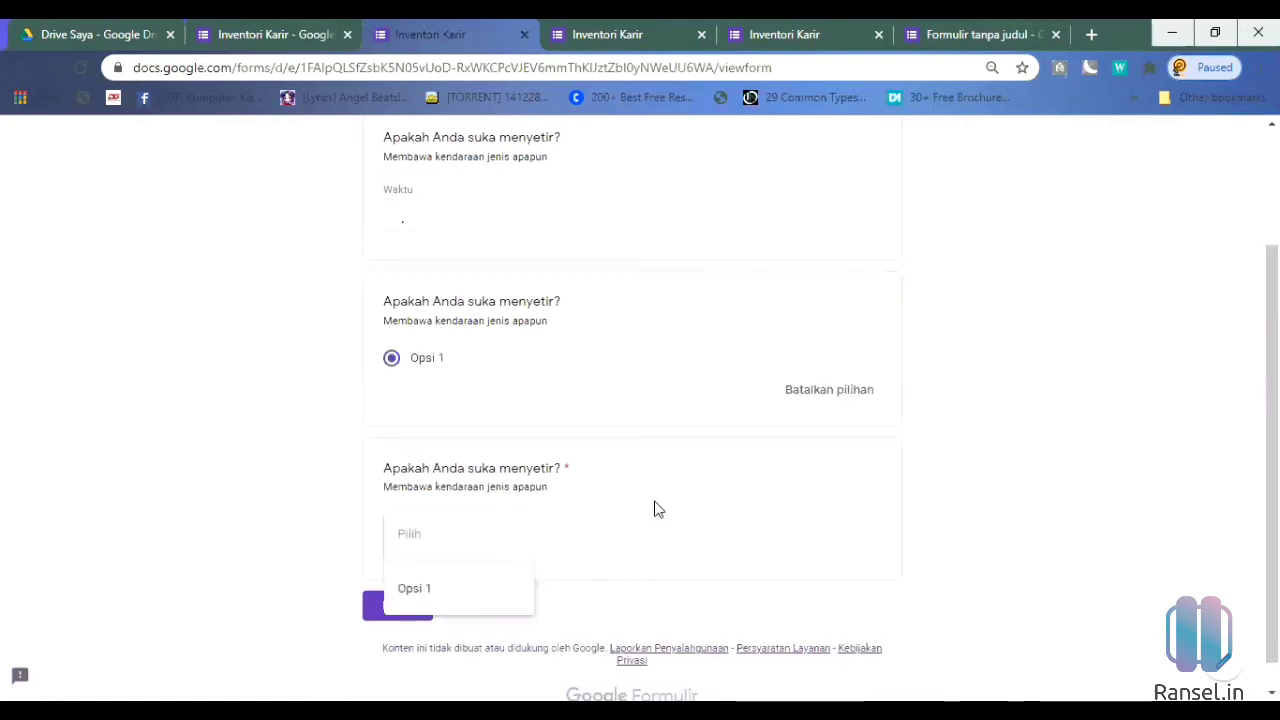
scroll(489, 429, up, 1)
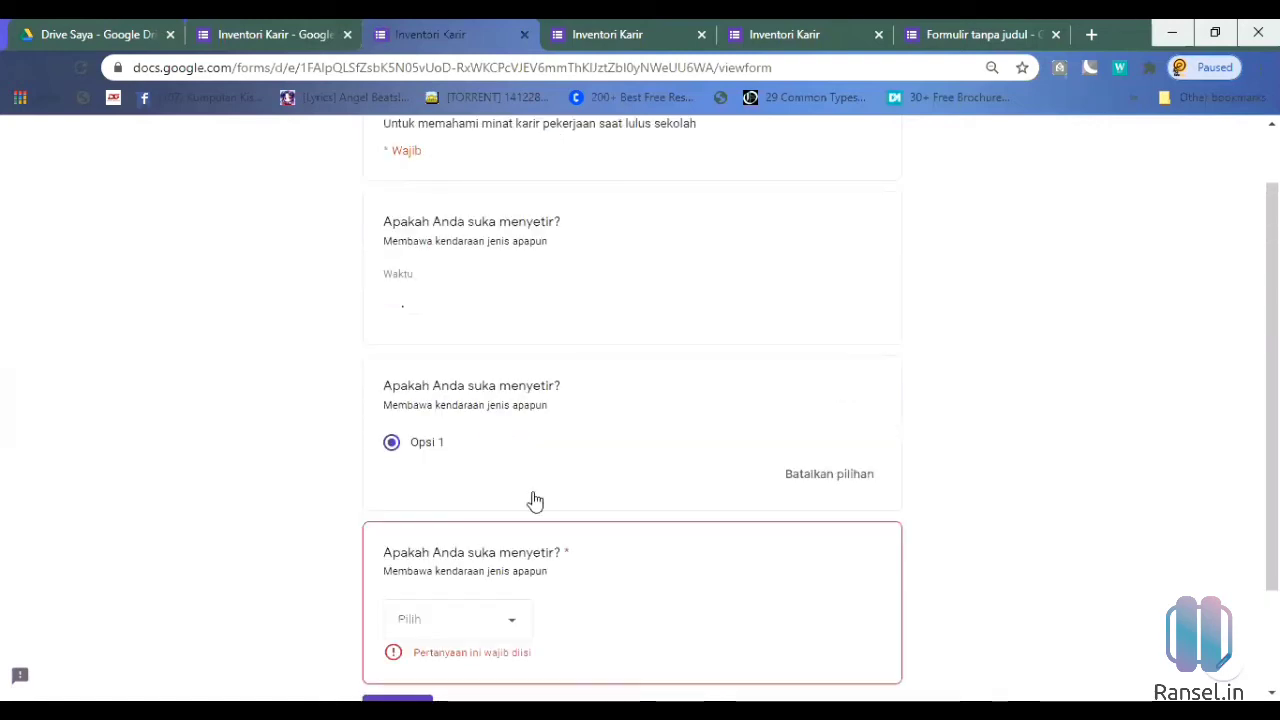
scroll(531, 500, down, 2)
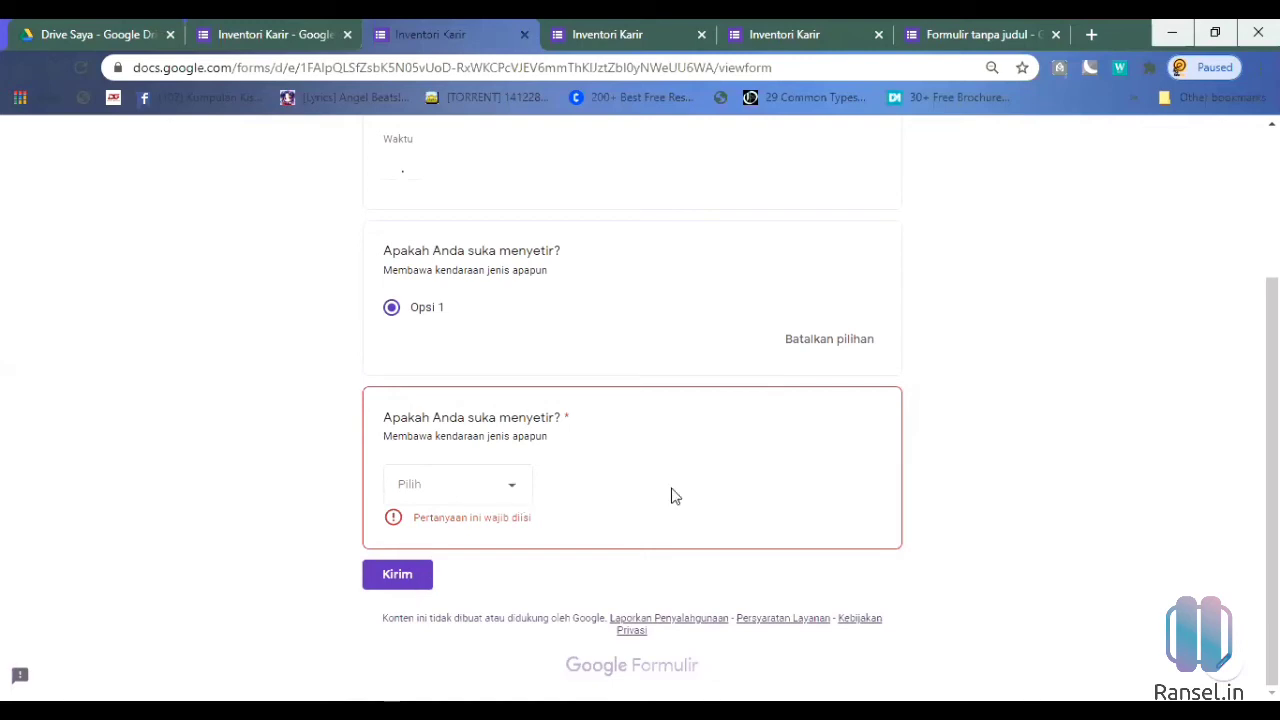
scroll(610, 420, up, 3)
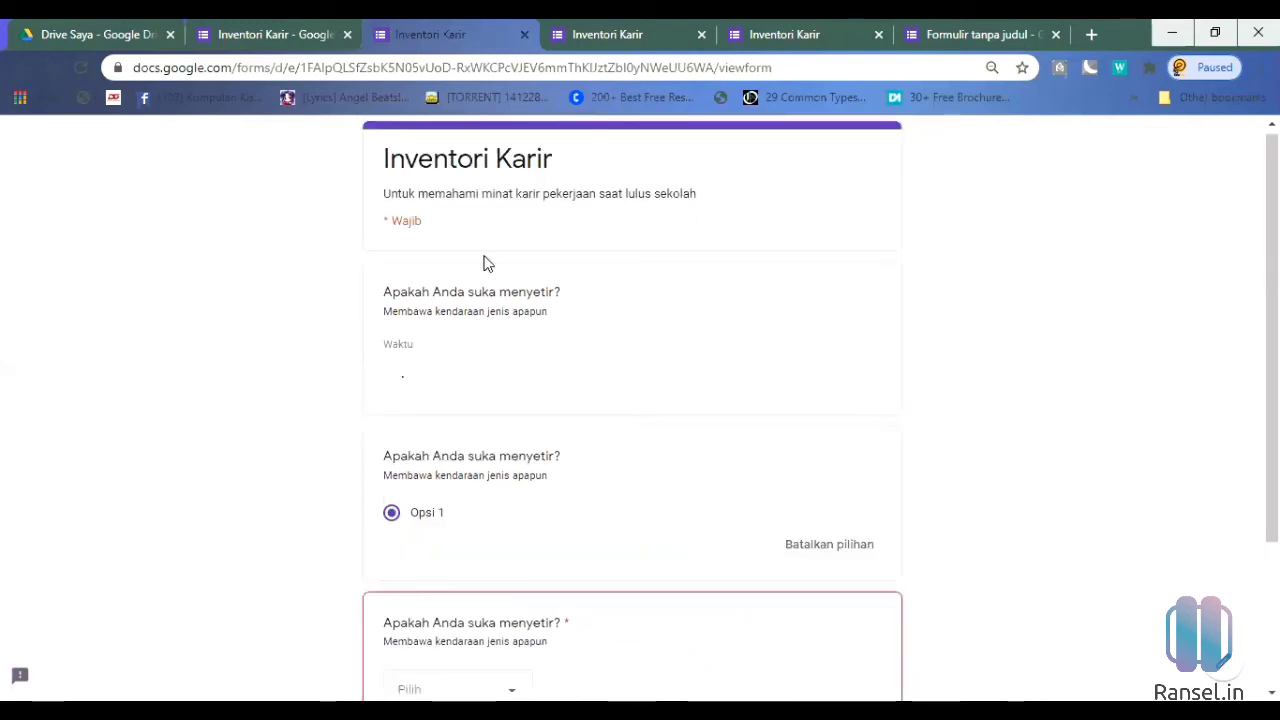
Step: Return to the form editor and add a new blank question below the required drop-down question
click(283, 38)
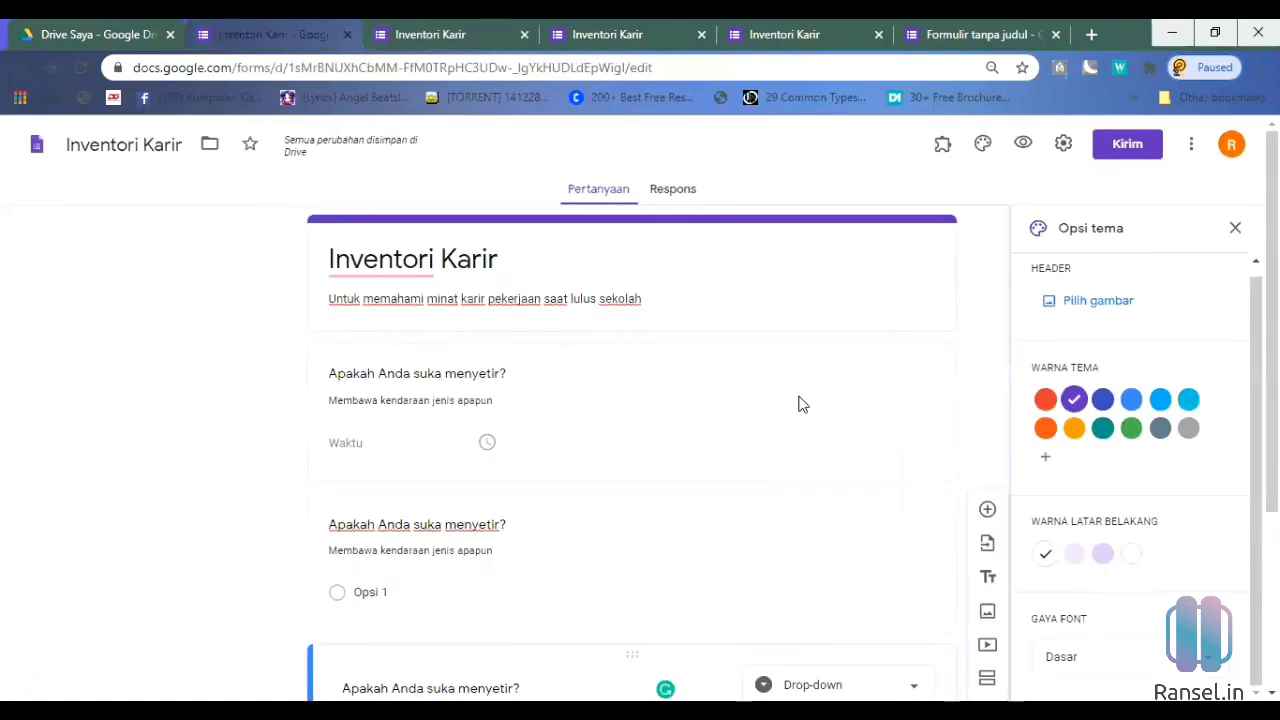
scroll(797, 395, down, 3)
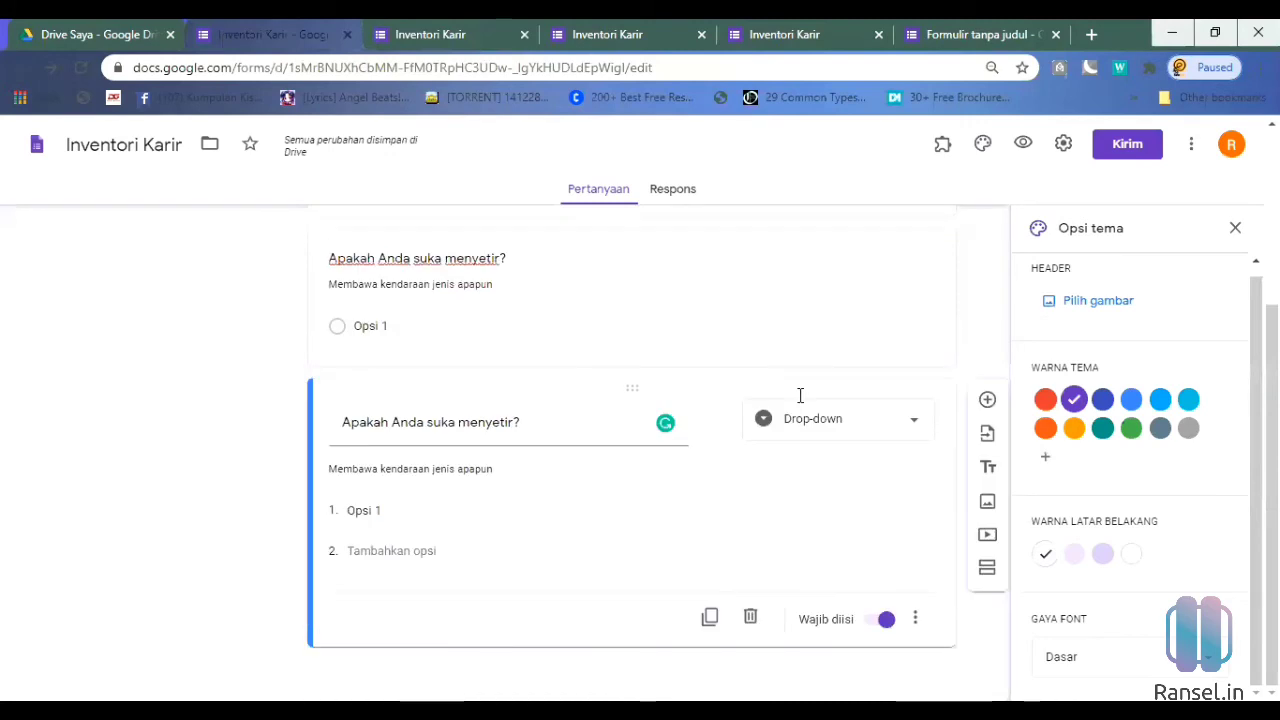
scroll(797, 395, up, 3)
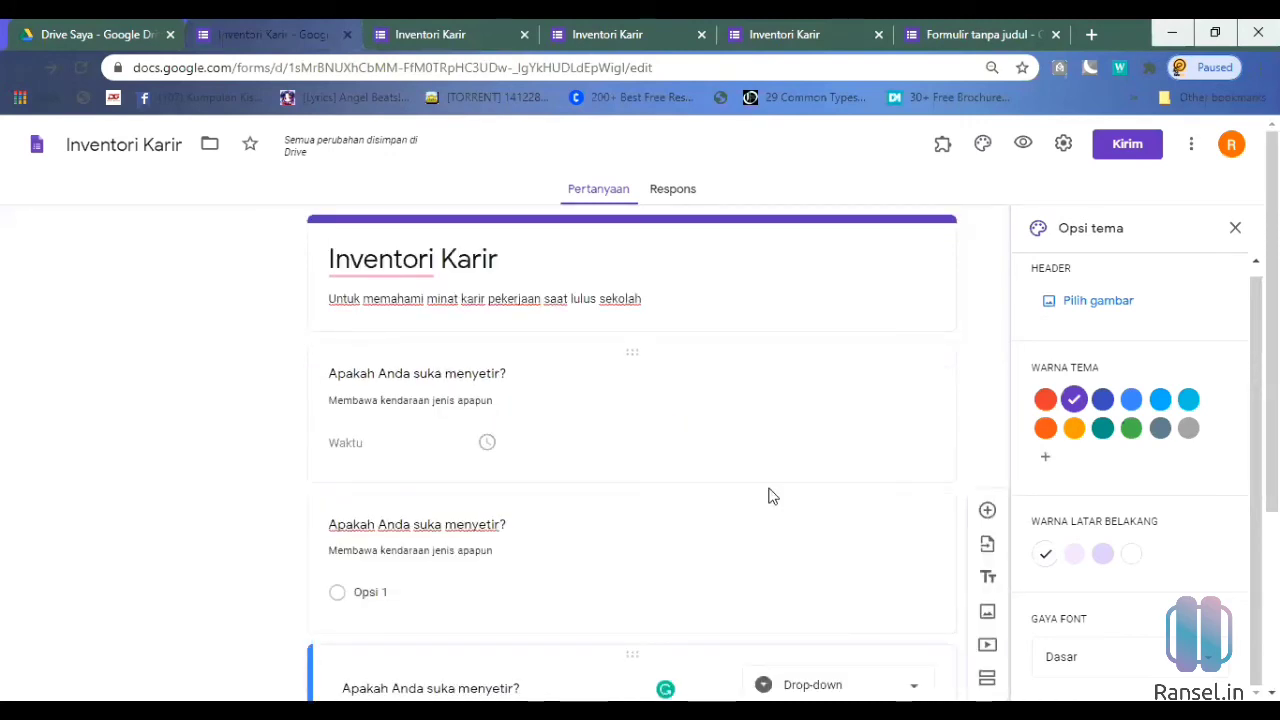
scroll(768, 494, down, 3)
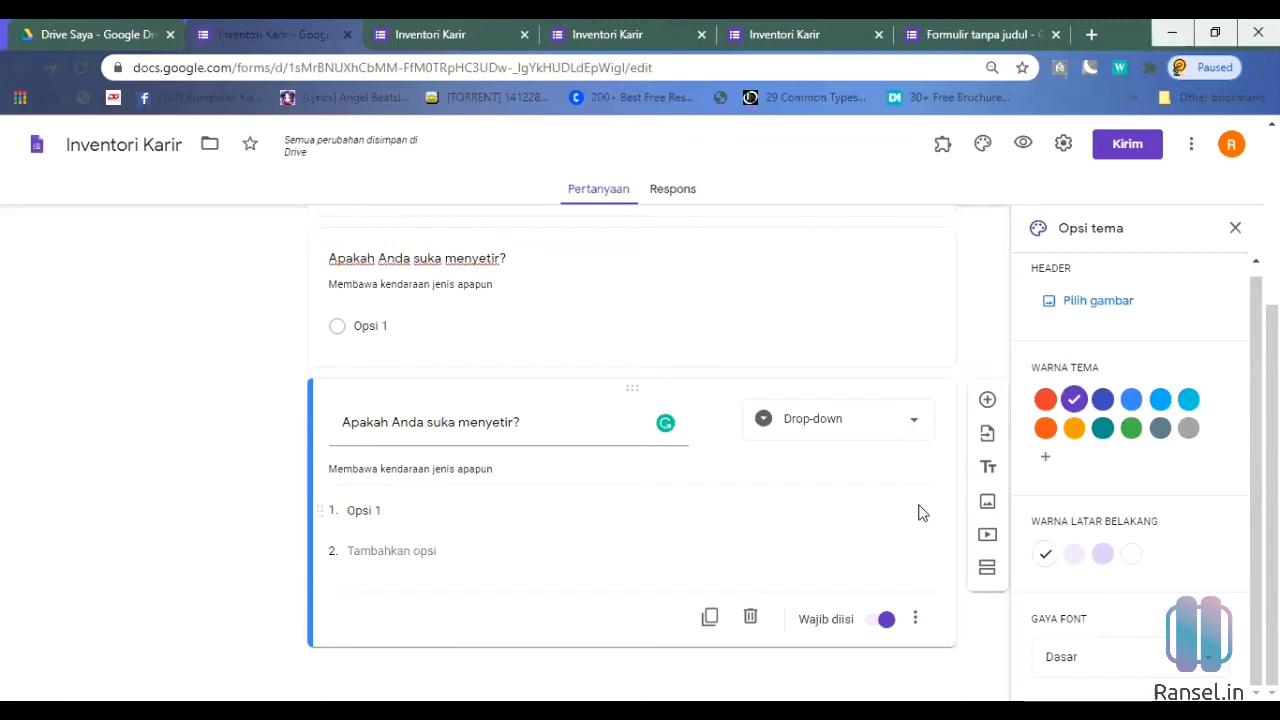
click(937, 357)
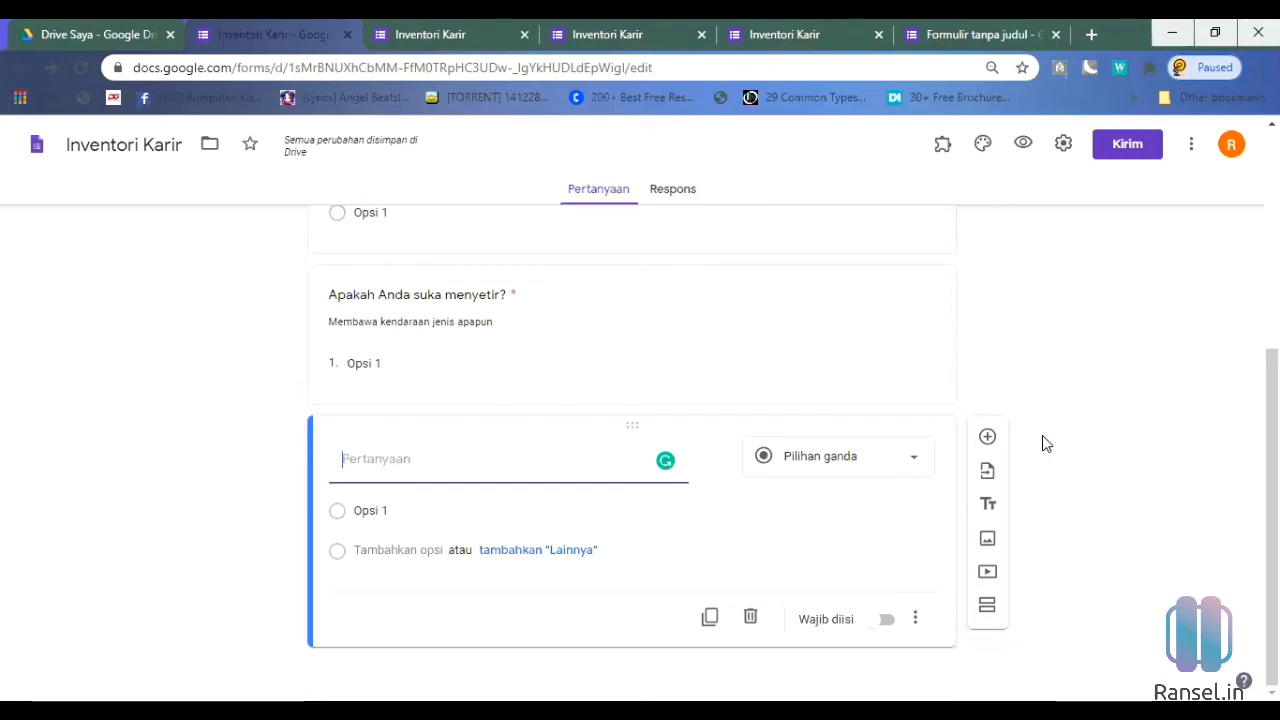
Step: Load the existing form FORMULIR PENDAFTARAN for question import and look through its list of importable questions
click(991, 480)
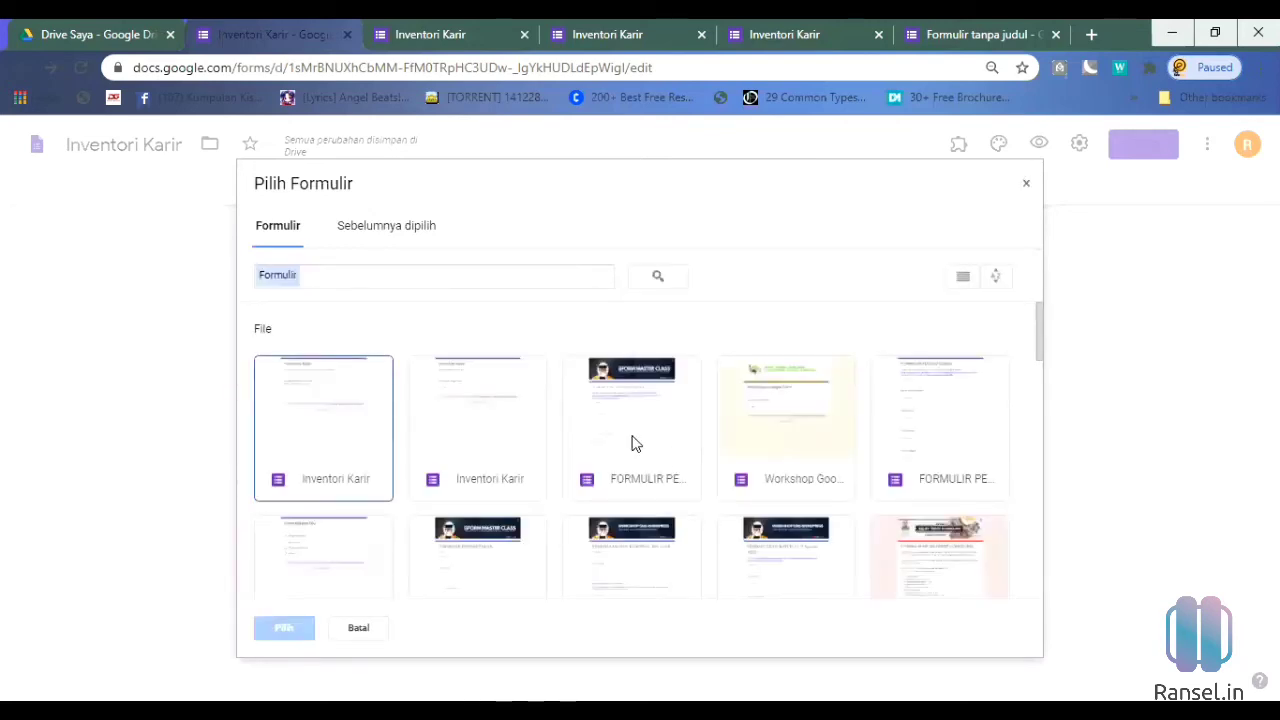
click(667, 412)
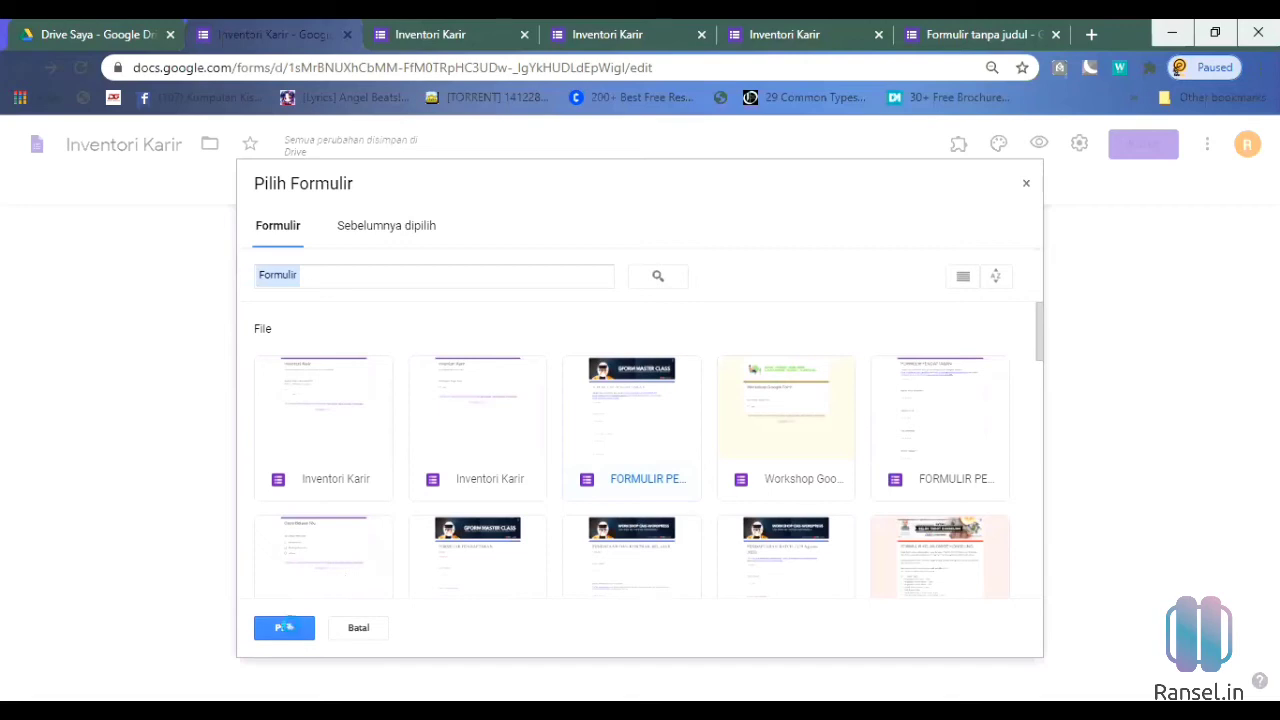
click(635, 468)
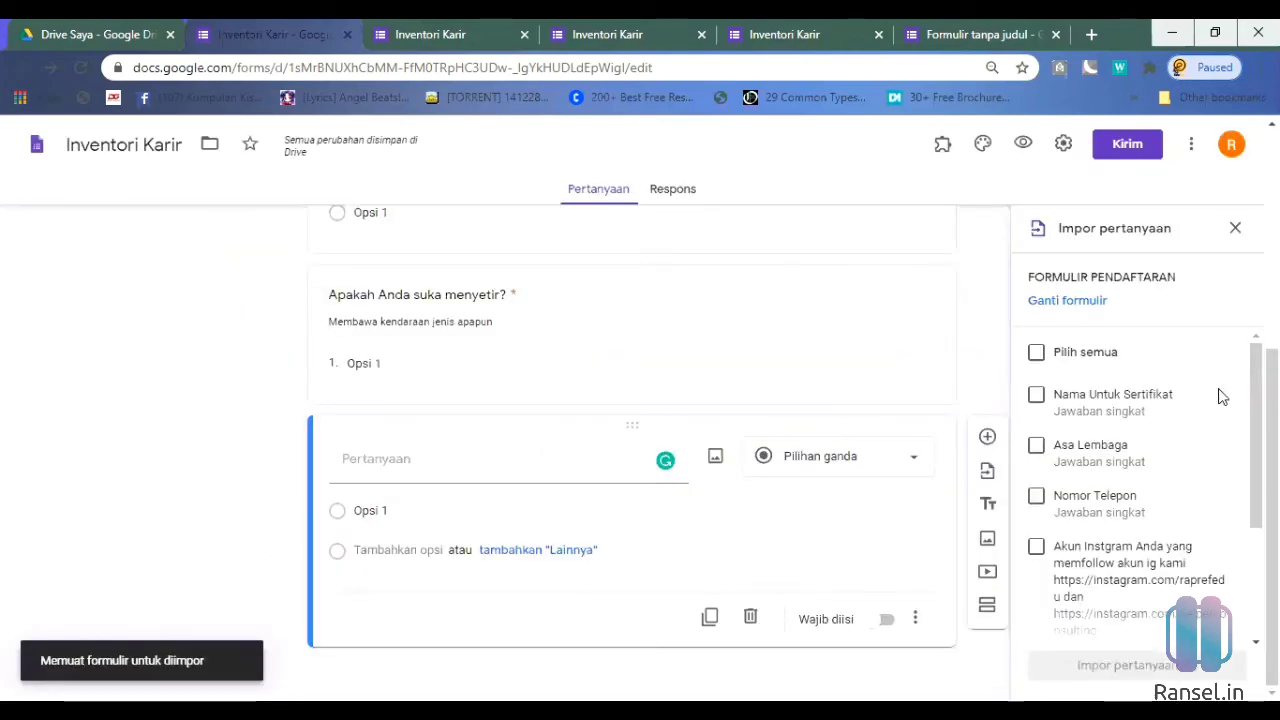
scroll(1228, 428, down, 2)
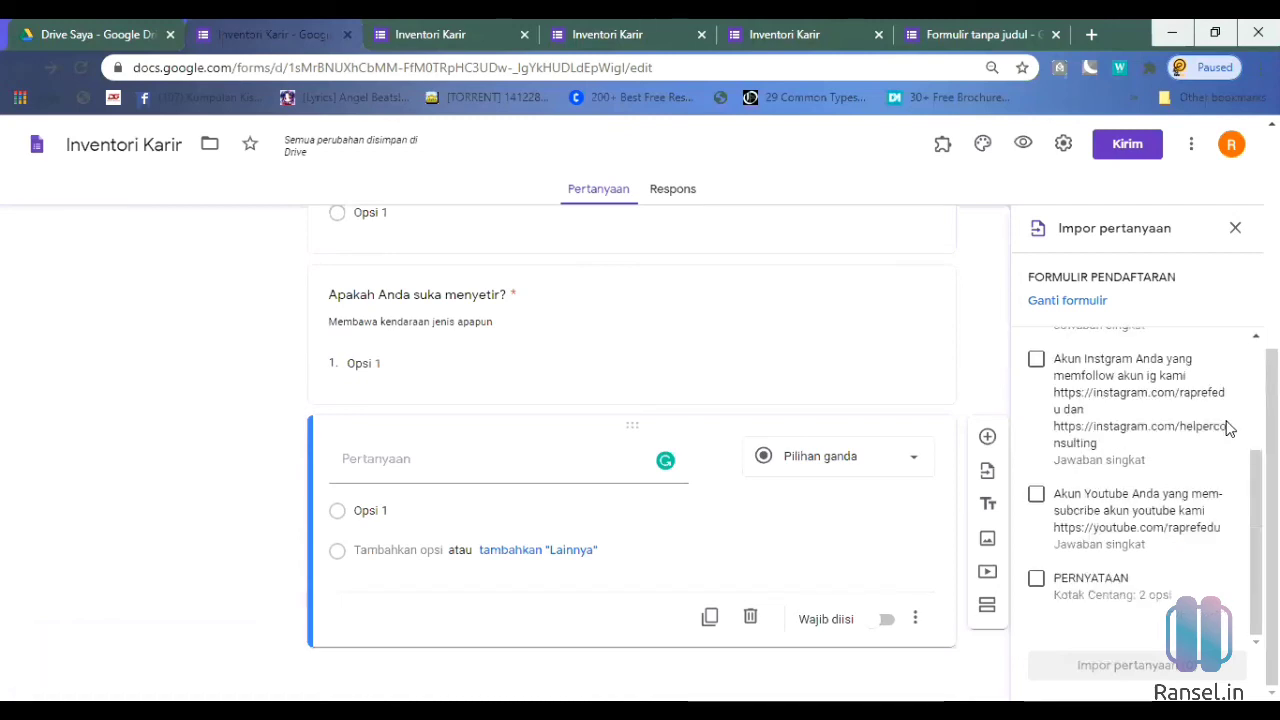
scroll(1228, 428, up, 1)
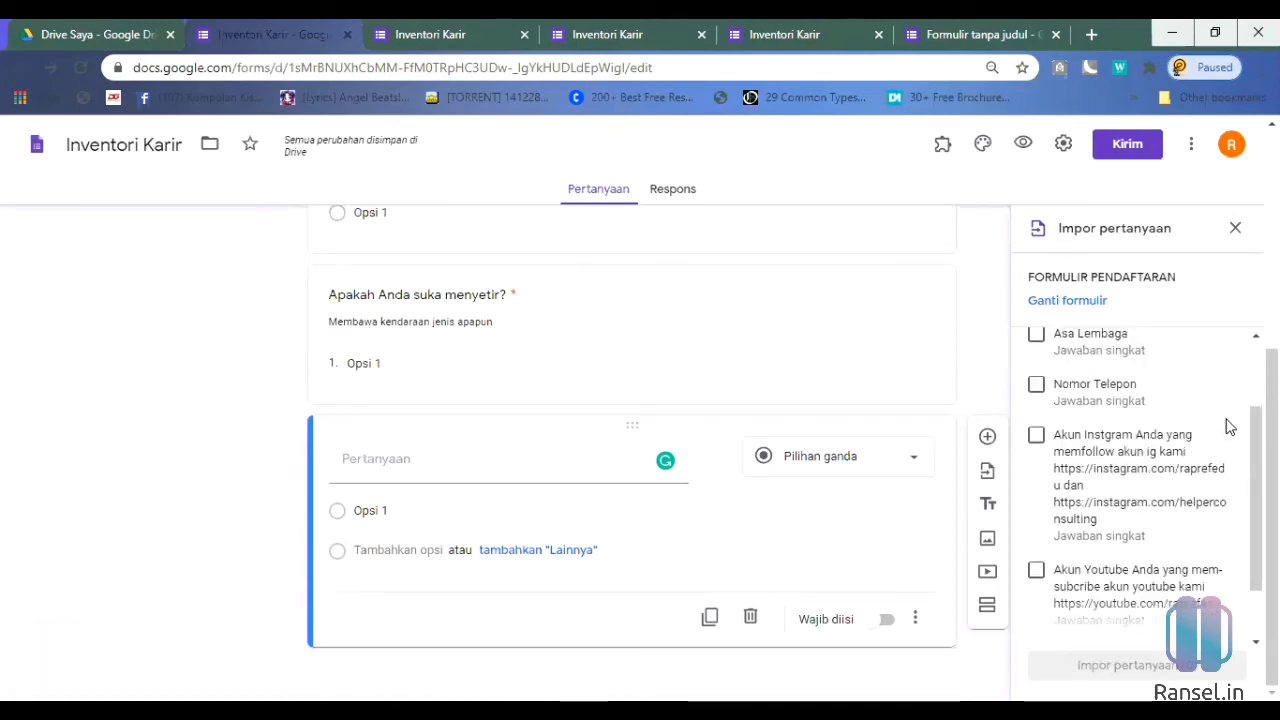
scroll(1228, 428, up, 3)
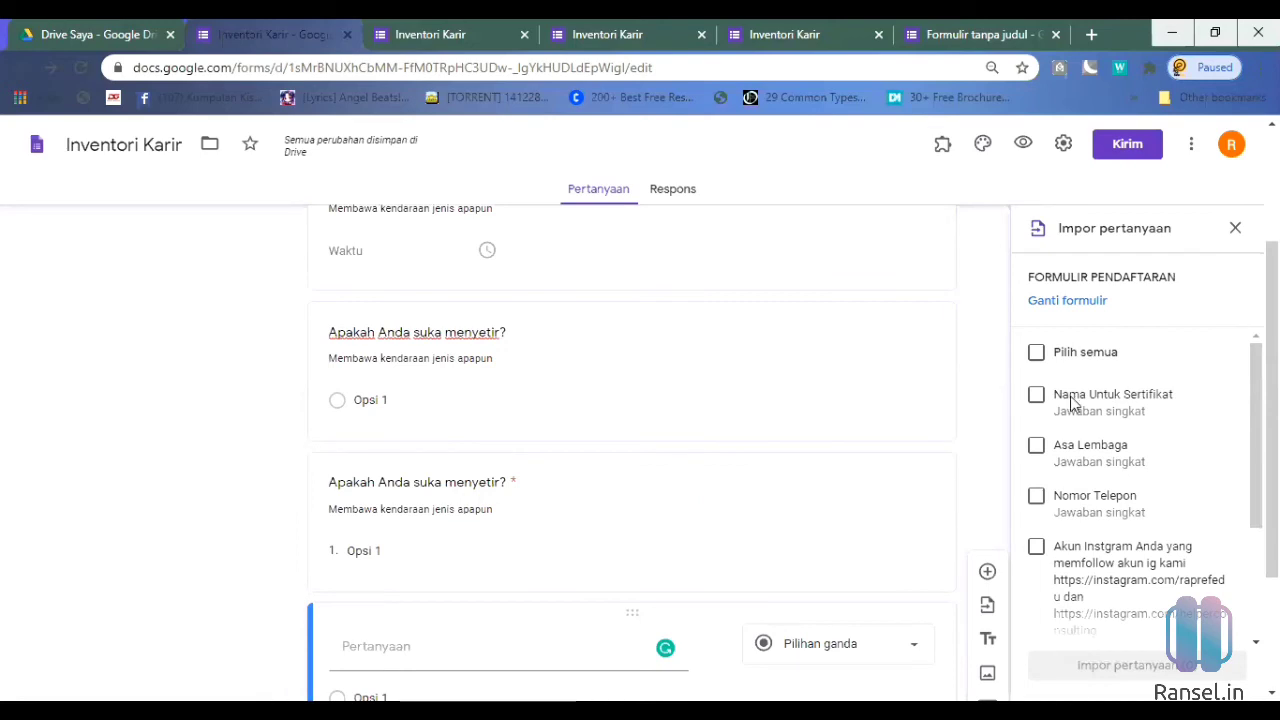
Step: Import only the Nama Untuk Sertifikat question from FORMULIR PENDAFTARAN into the form
click(1036, 354)
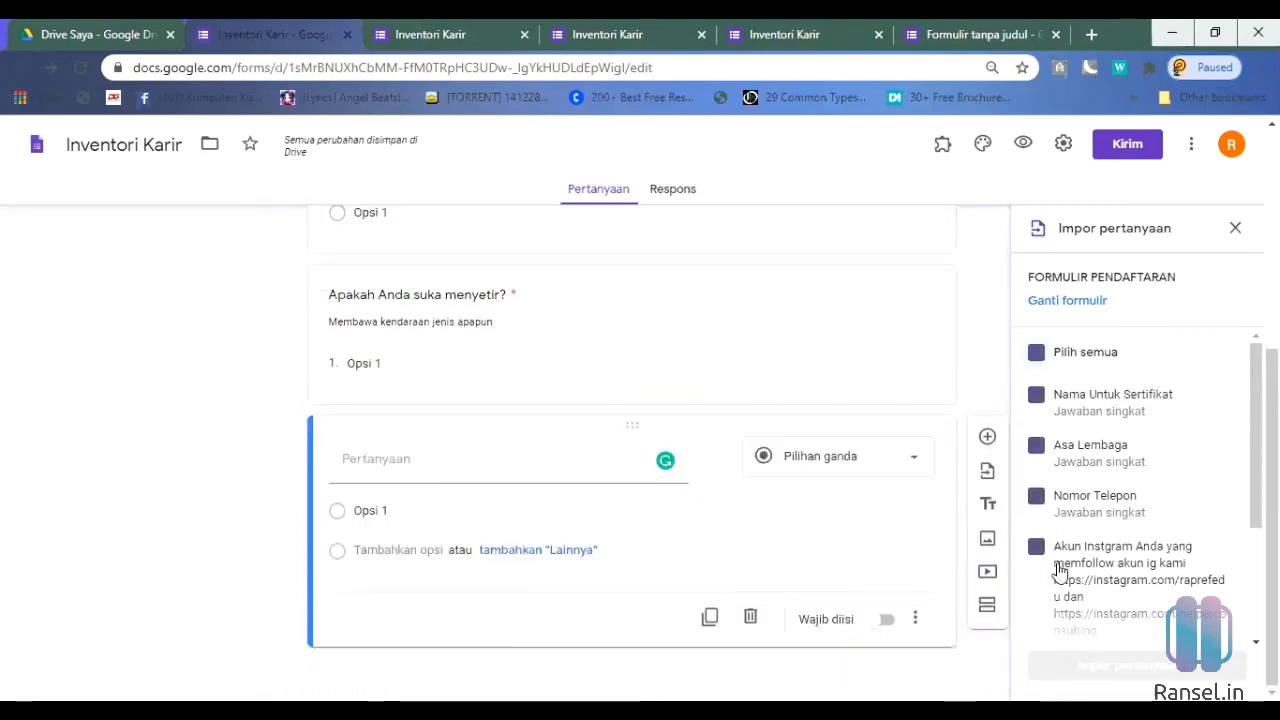
click(1038, 360)
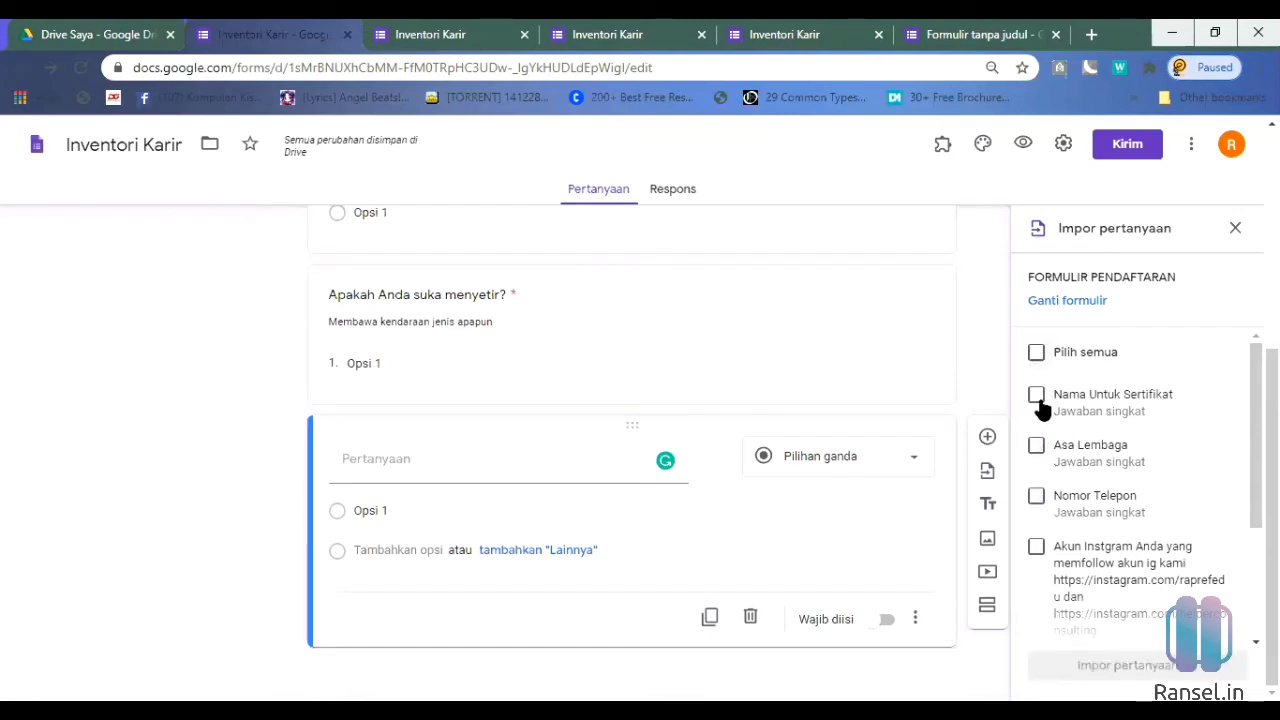
click(1036, 395)
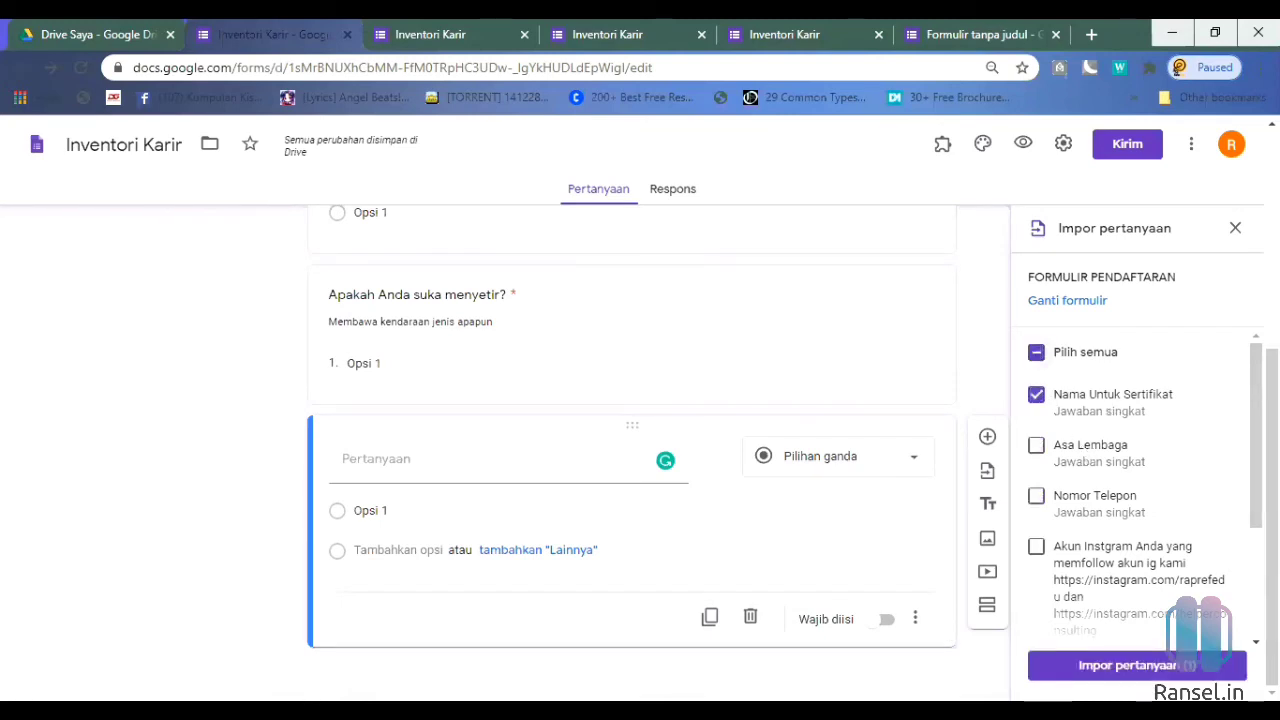
click(1137, 665)
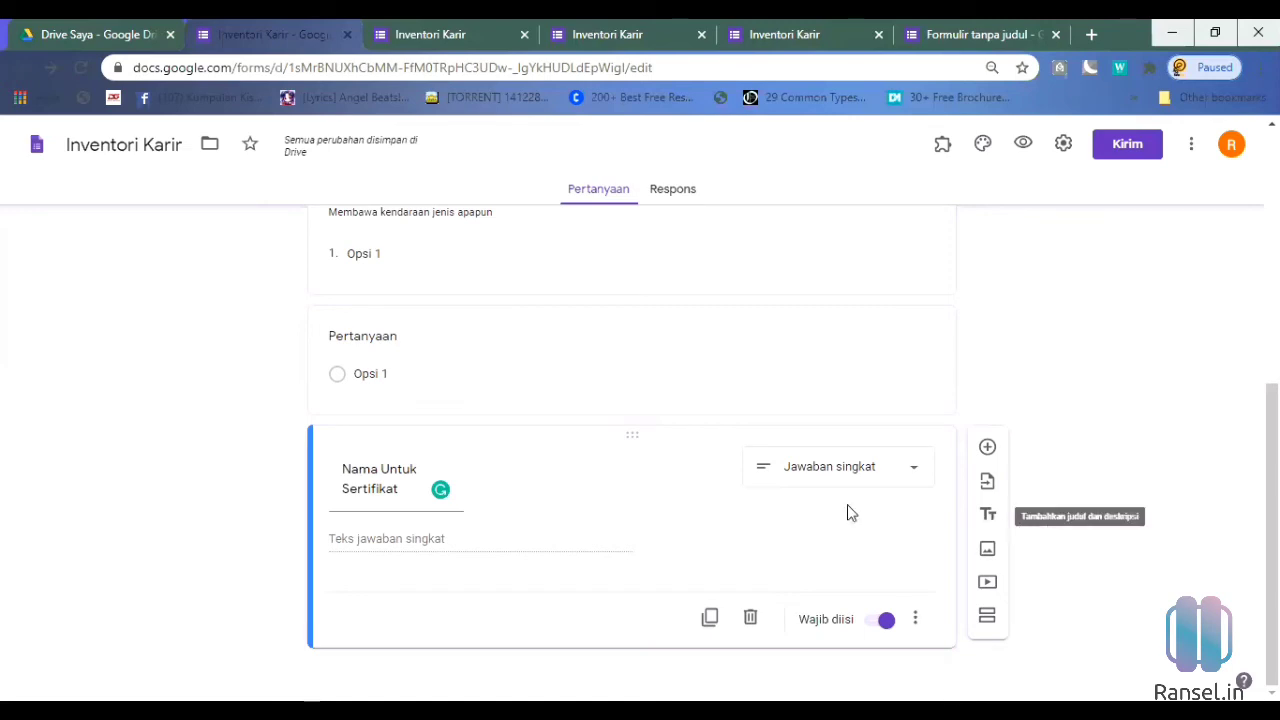
Step: Add a title and description block below the required drop-down question and title it "Bagian dua karir"
scroll(800, 470, up, 5)
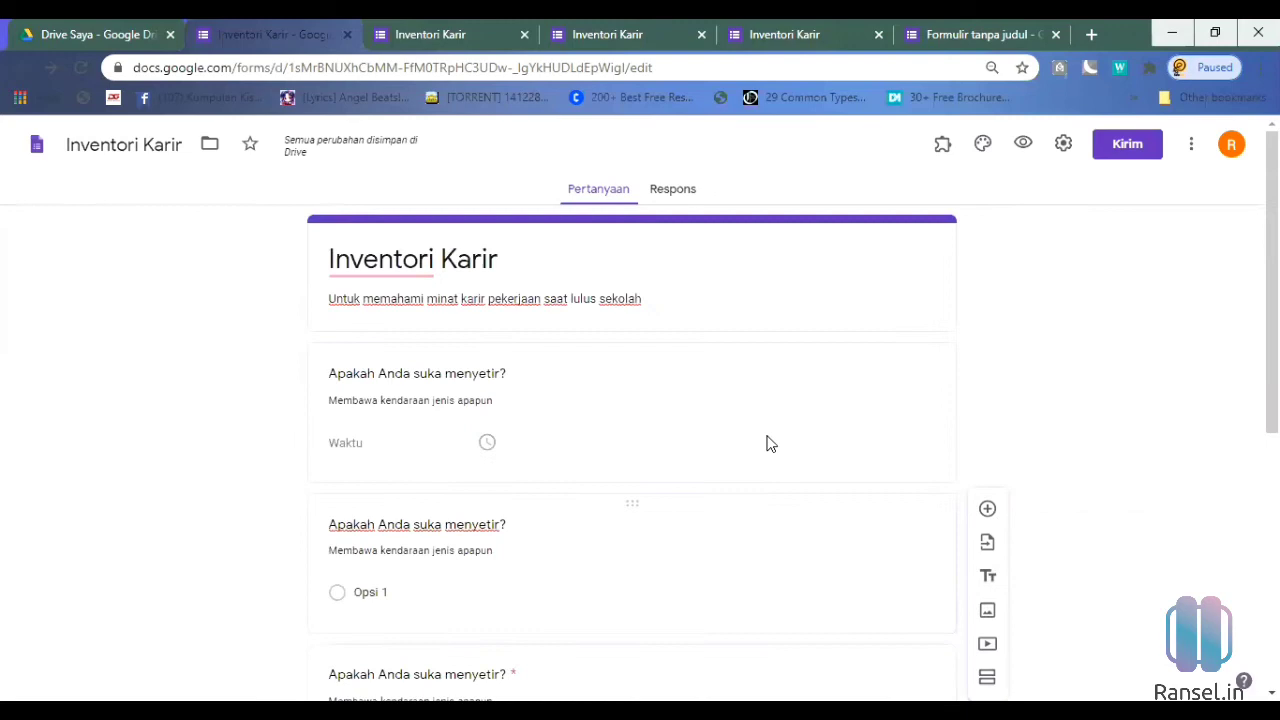
click(735, 253)
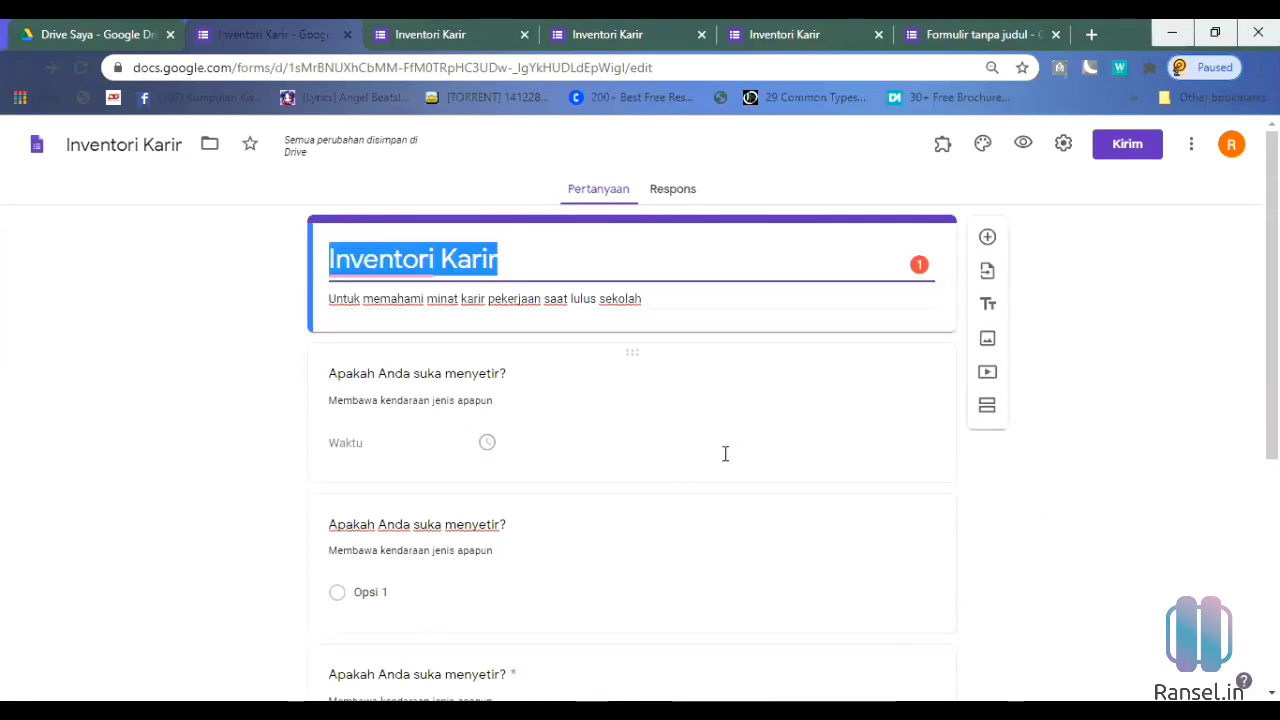
scroll(727, 447, down, 3)
click(731, 443)
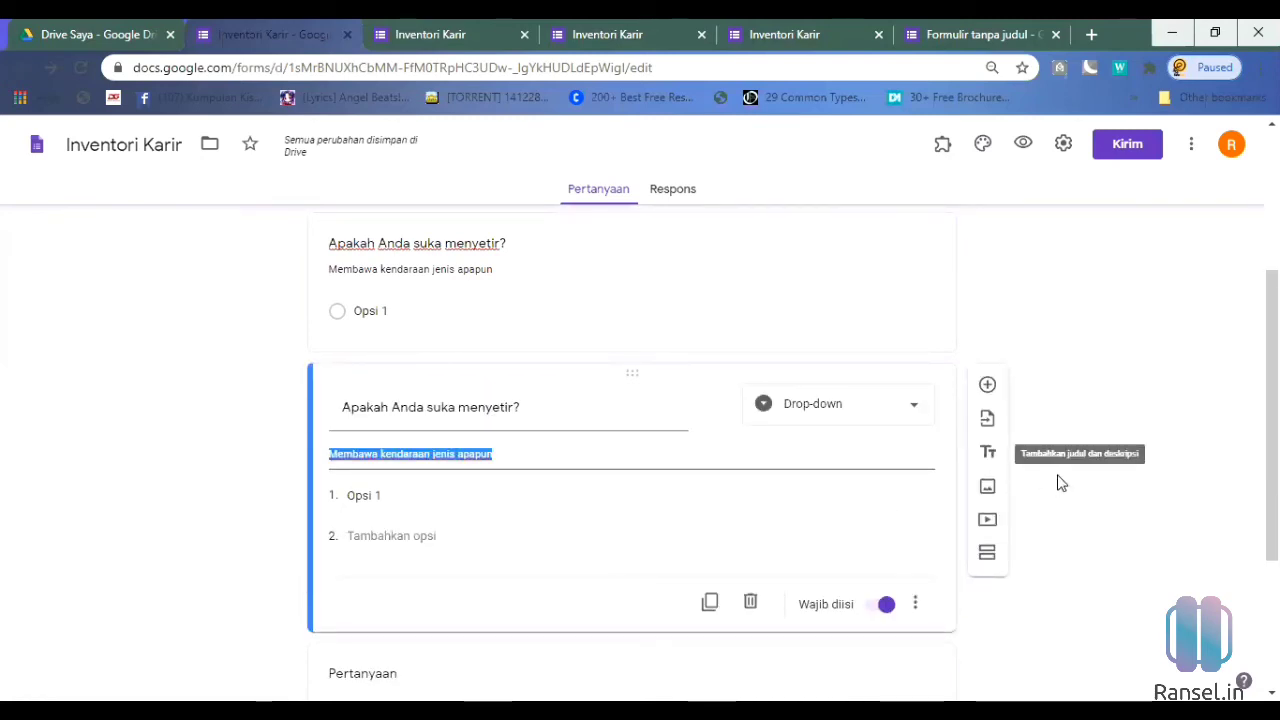
click(988, 452)
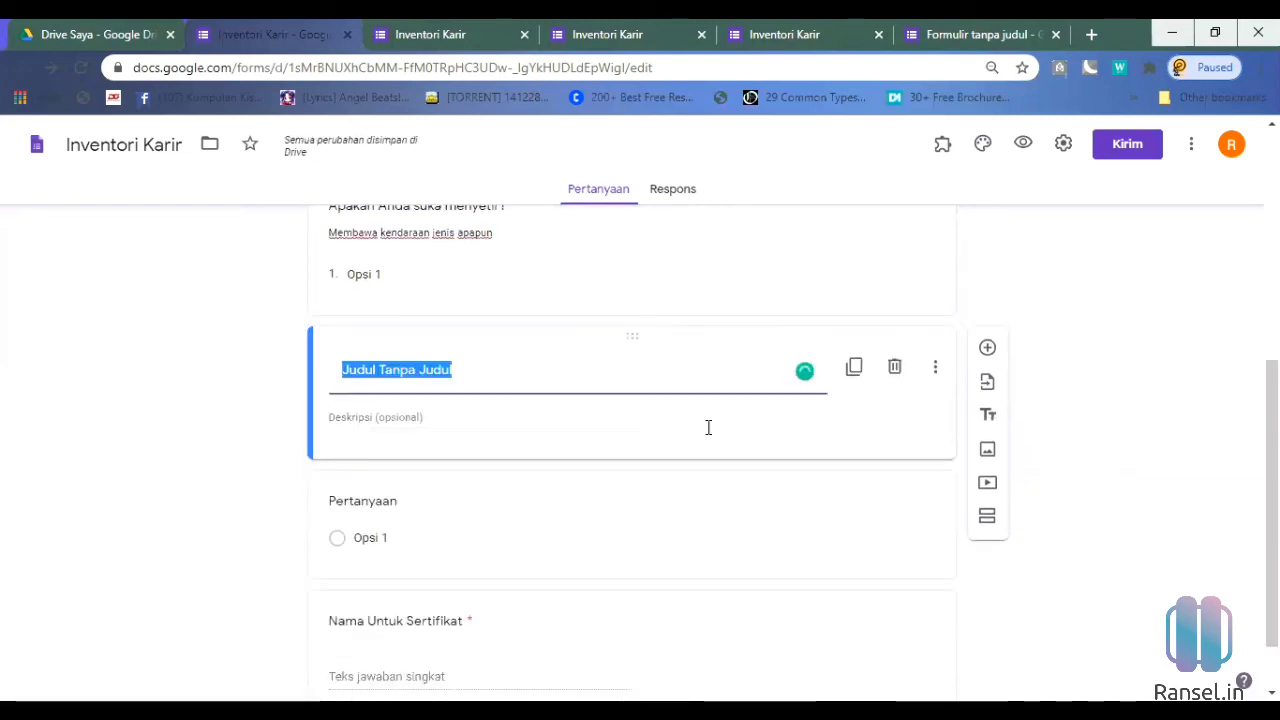
text(BAgian 2)
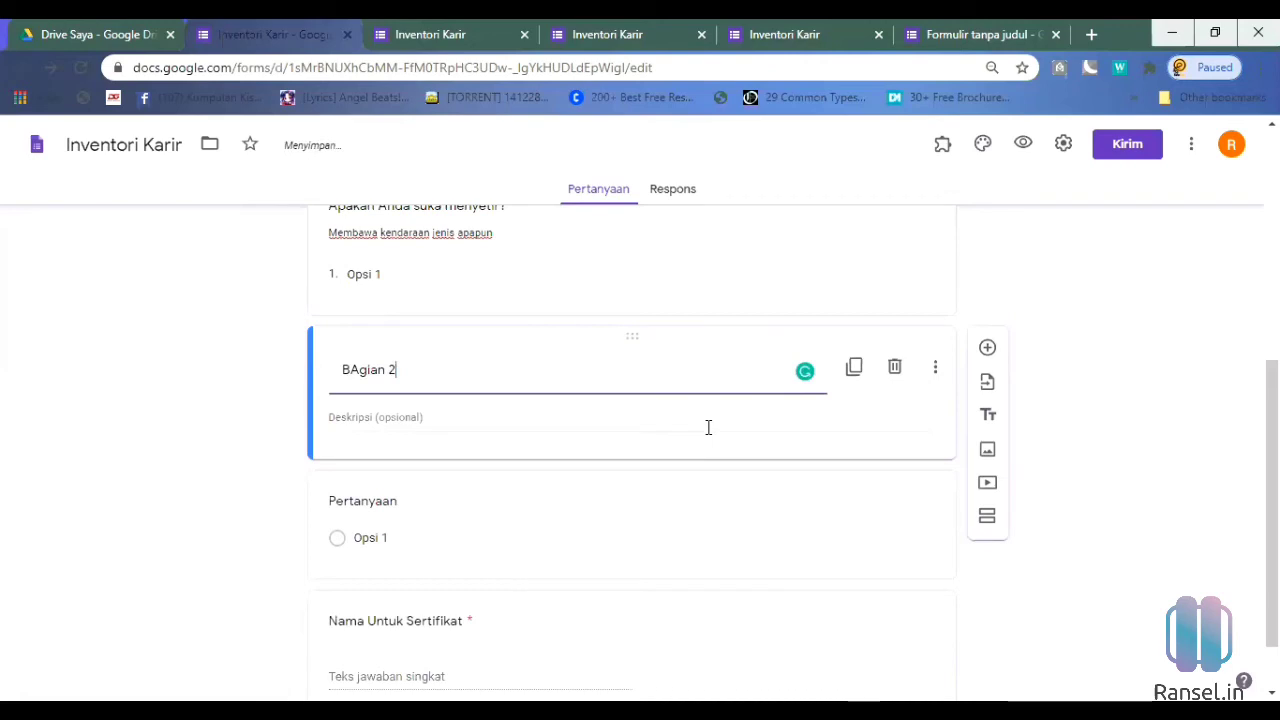
text( KArir)
key(ctrl+a)
text(Bagian dua karir)
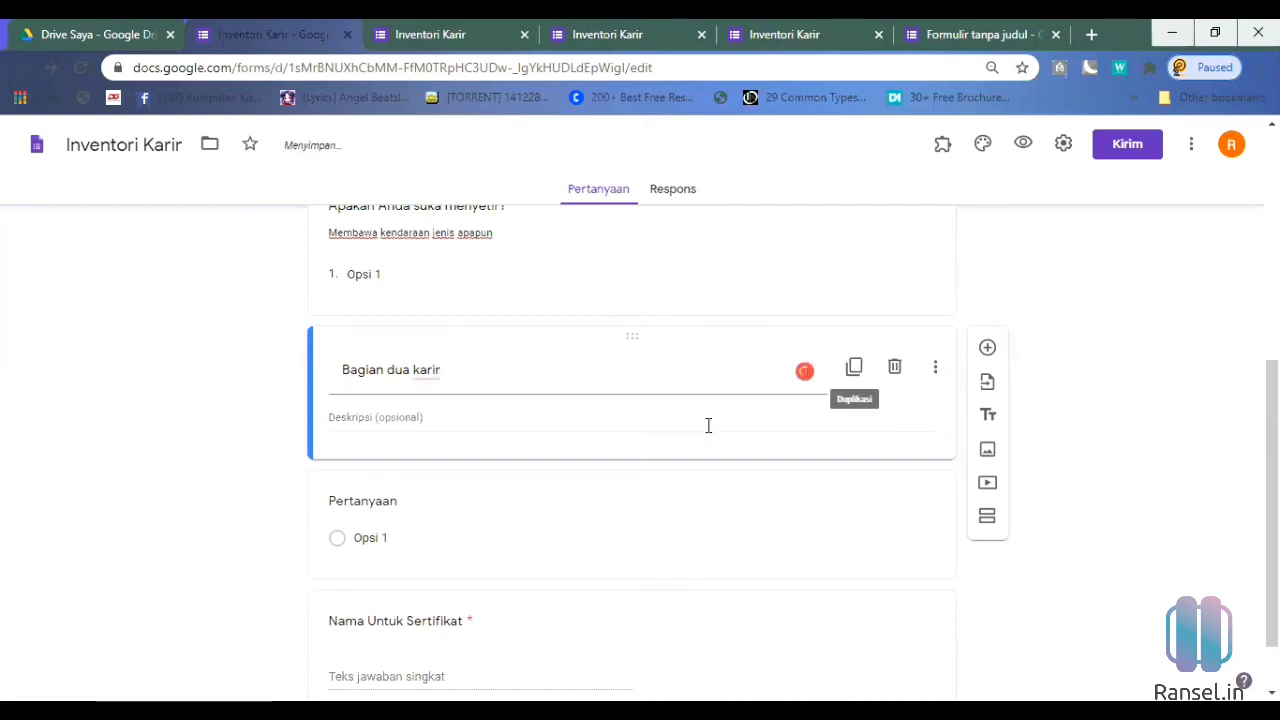
Step: Enter "Sesi kedua dan harus di isi" as the description of the Bagian dua karir block
click(708, 426)
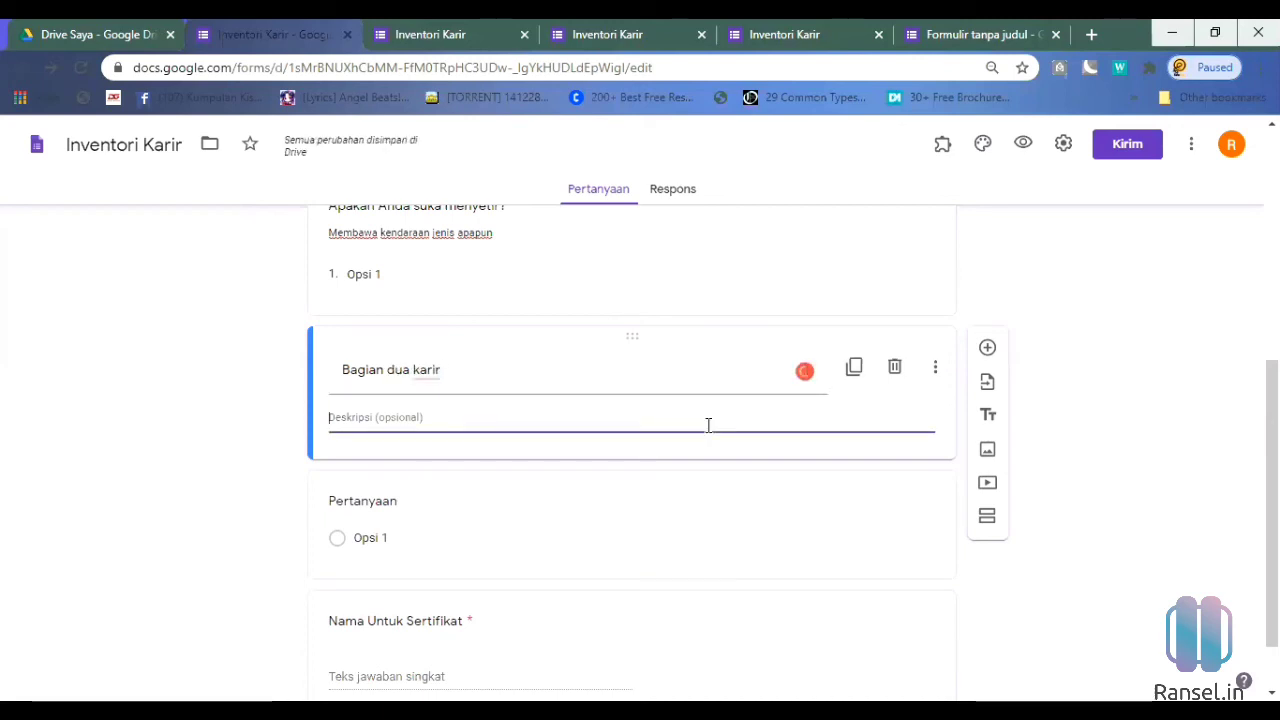
text(Sesi ked)
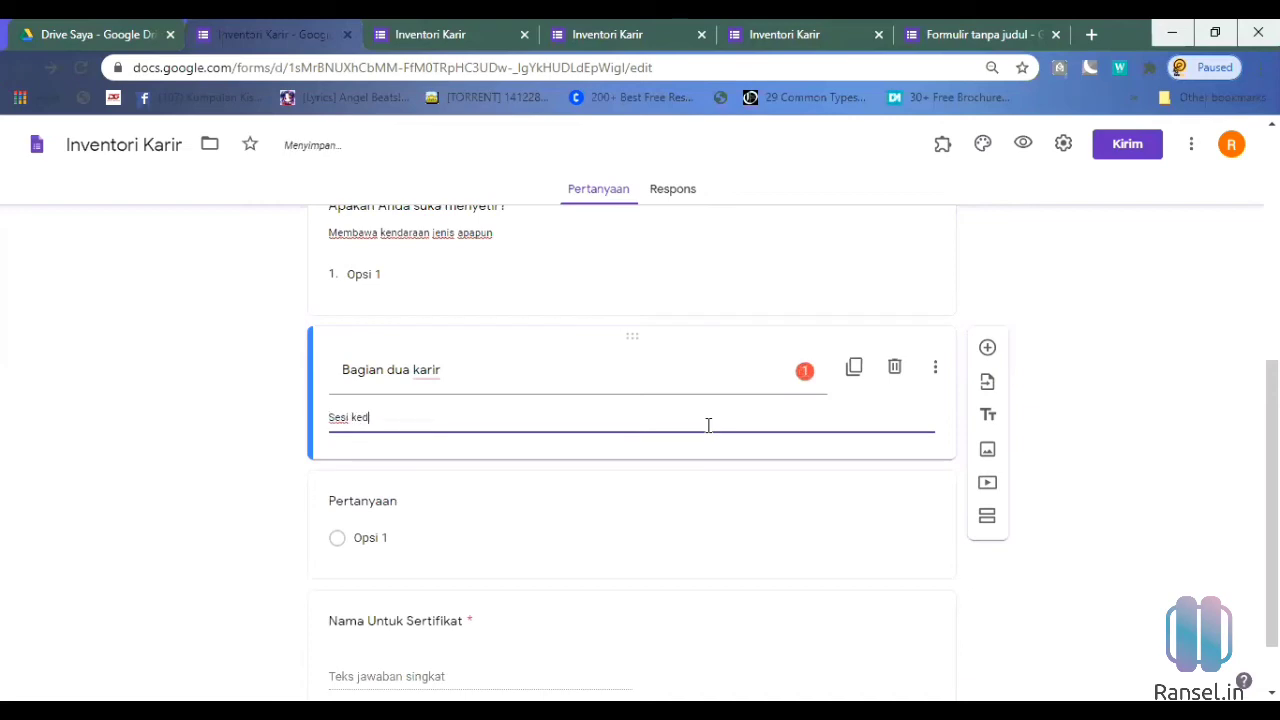
text(ua dari)
text( harus di )
text(isi)
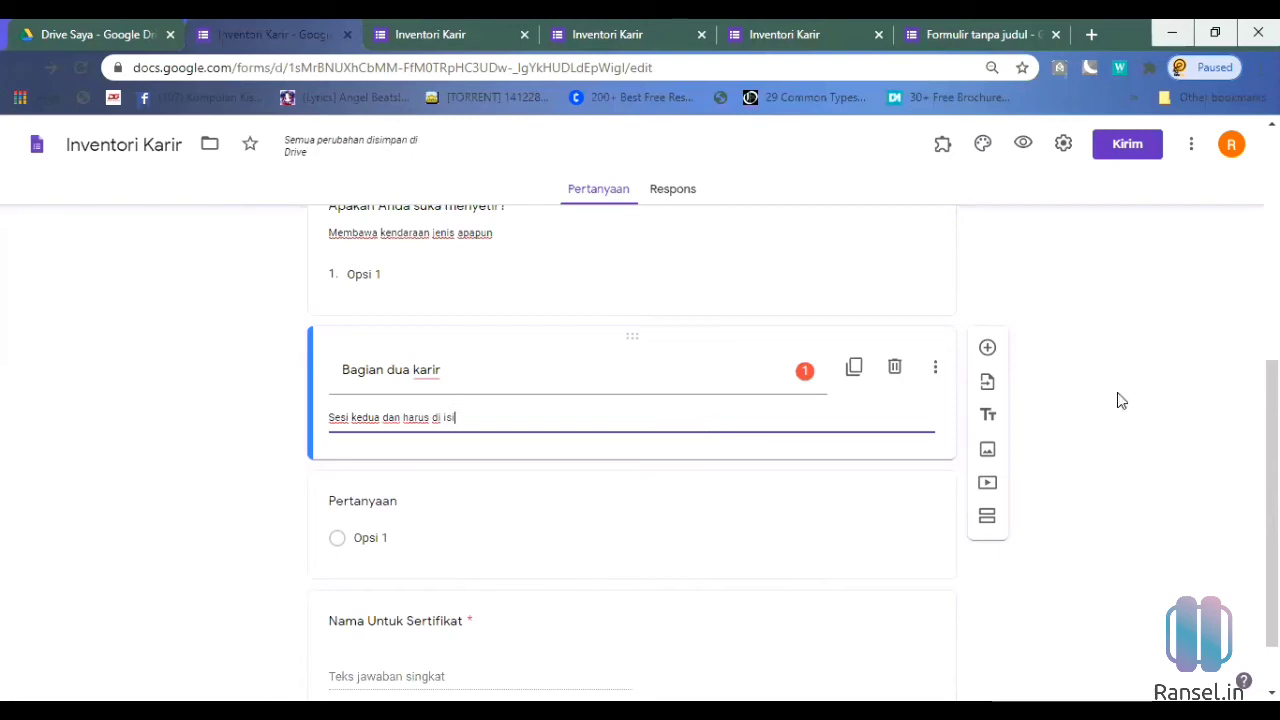
click(666, 398)
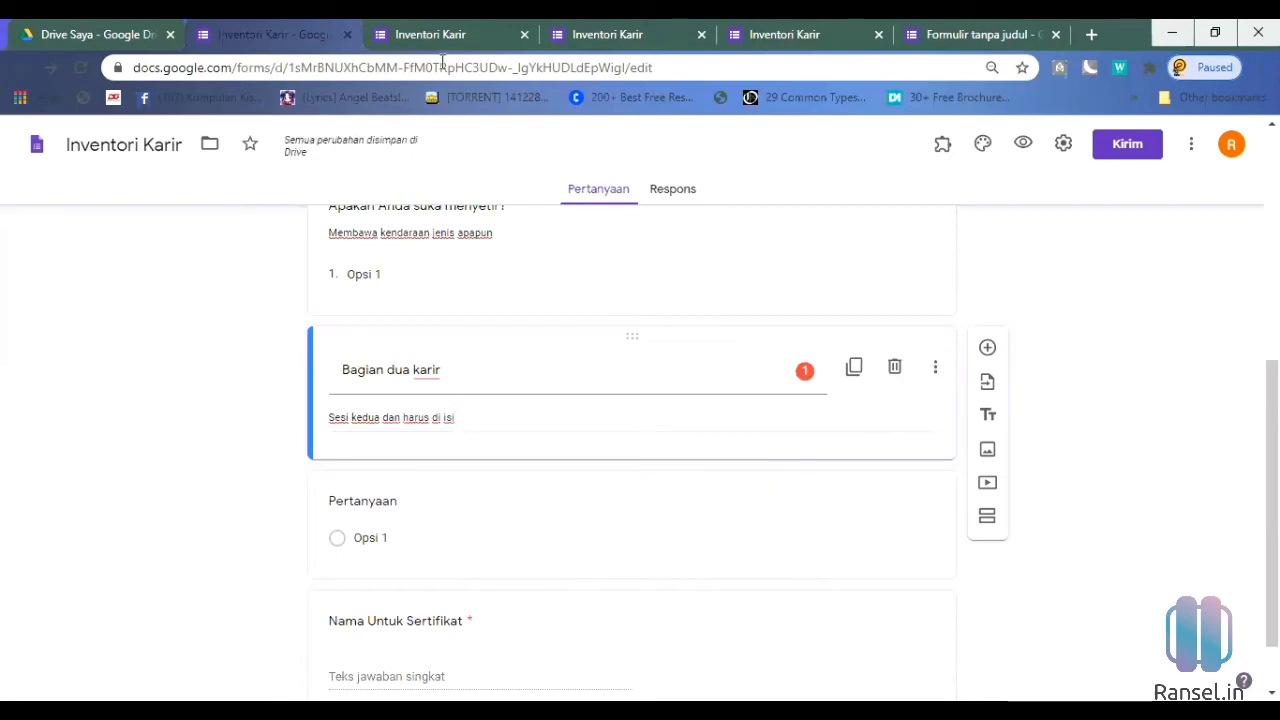
Step: Reload the form preview and review the order of the questions and title block back in the editor
click(505, 44)
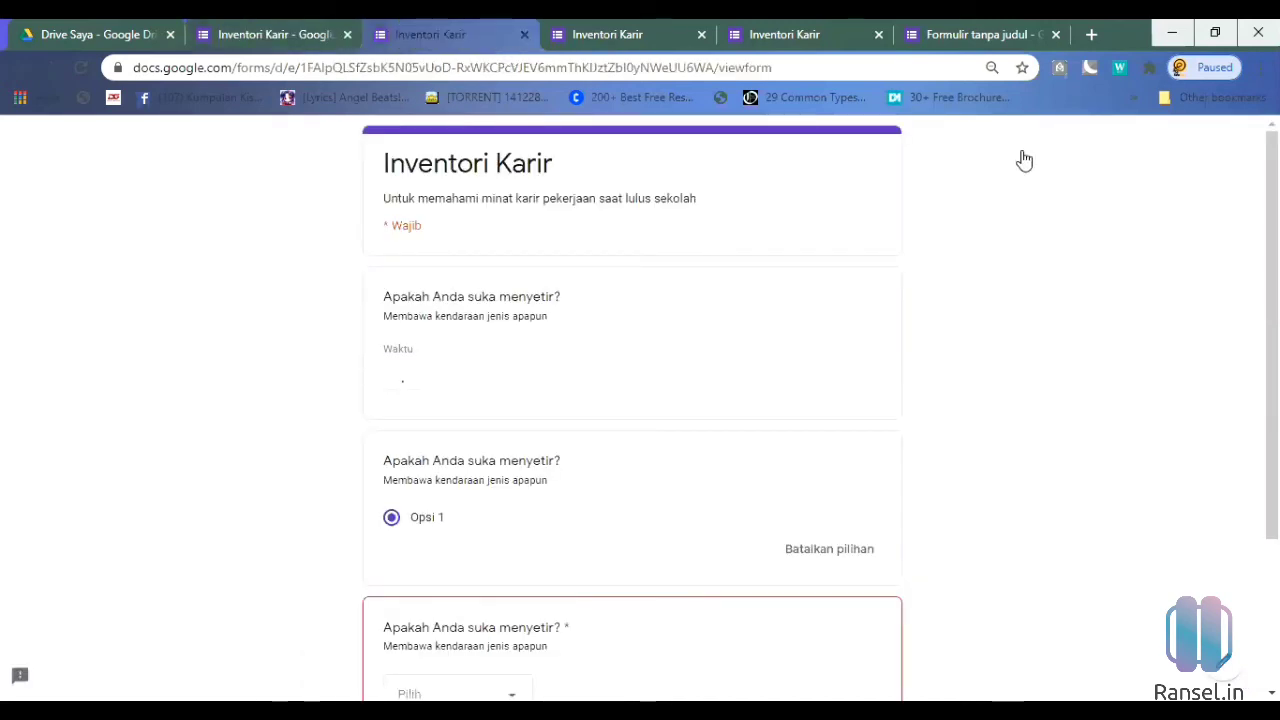
click(238, 34)
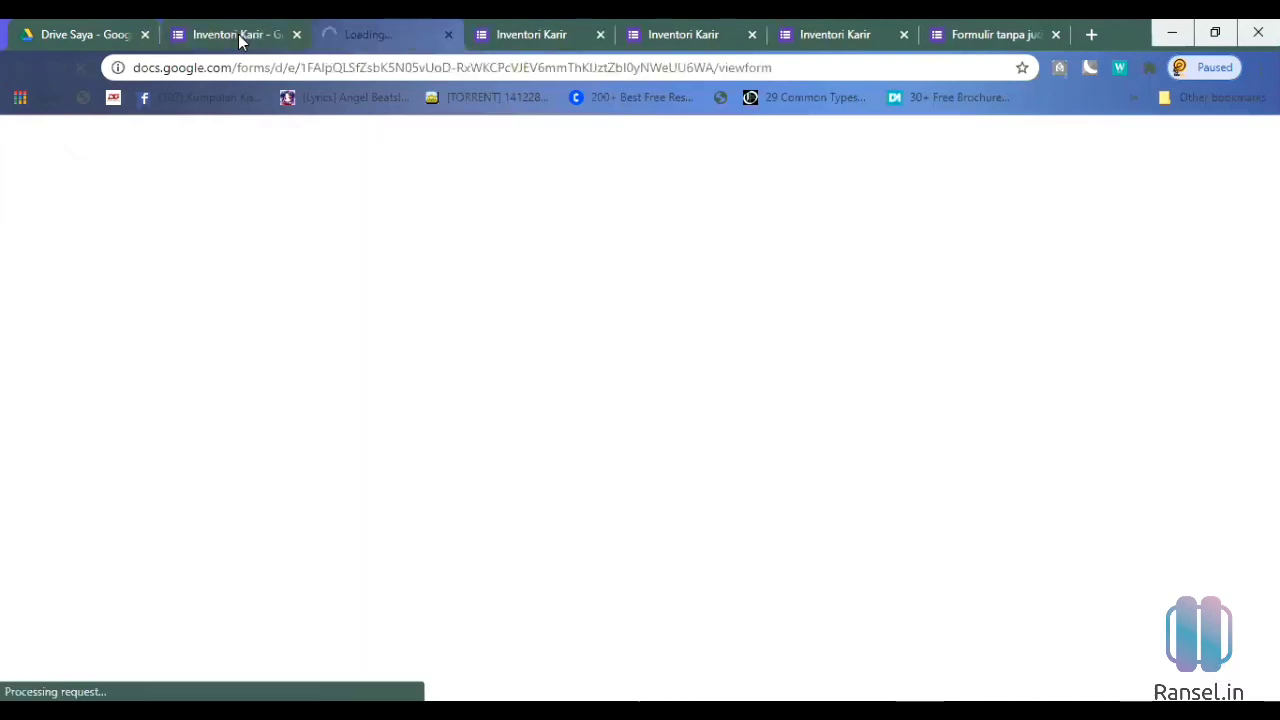
key(ctrl+Page_Up)
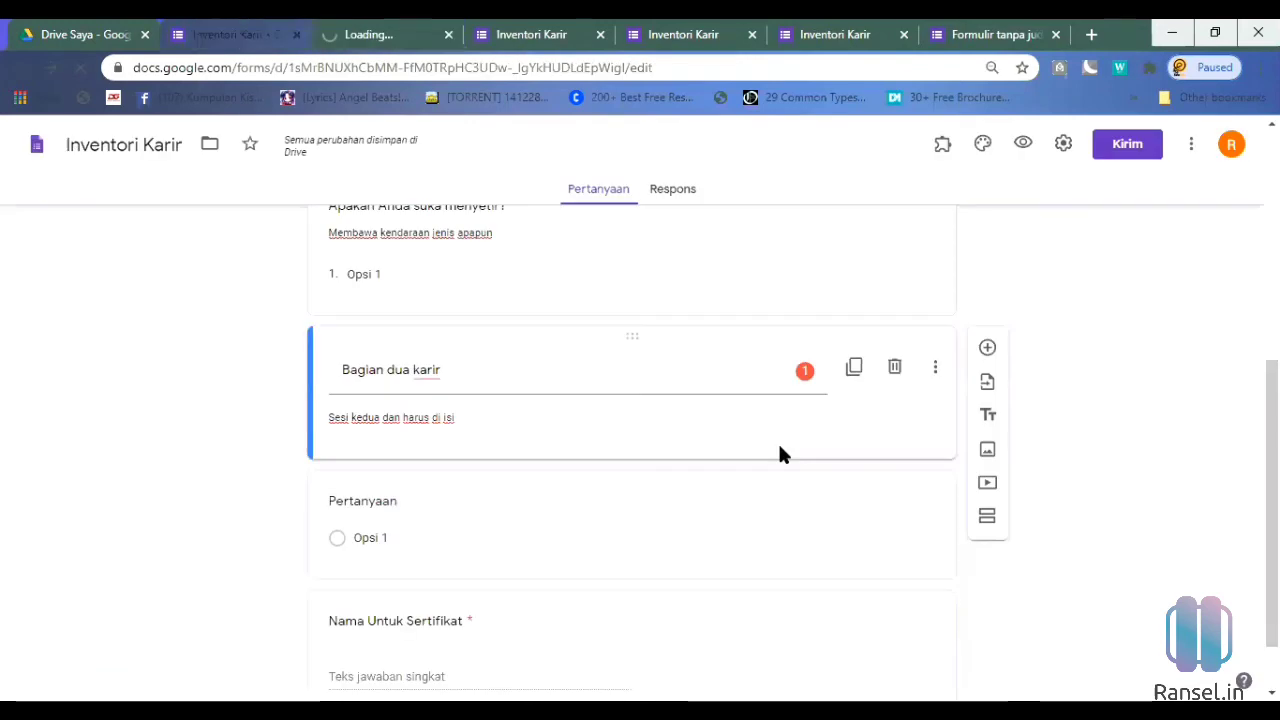
scroll(780, 450, up, 3)
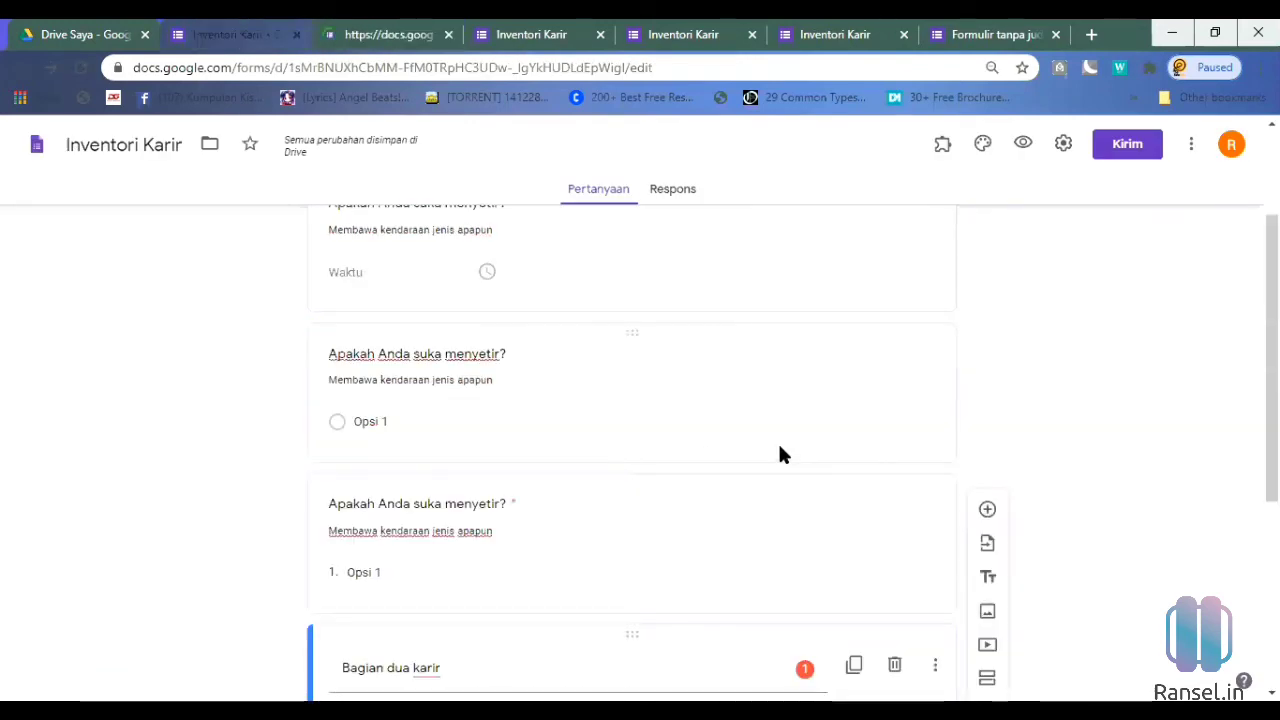
scroll(780, 450, up, 2)
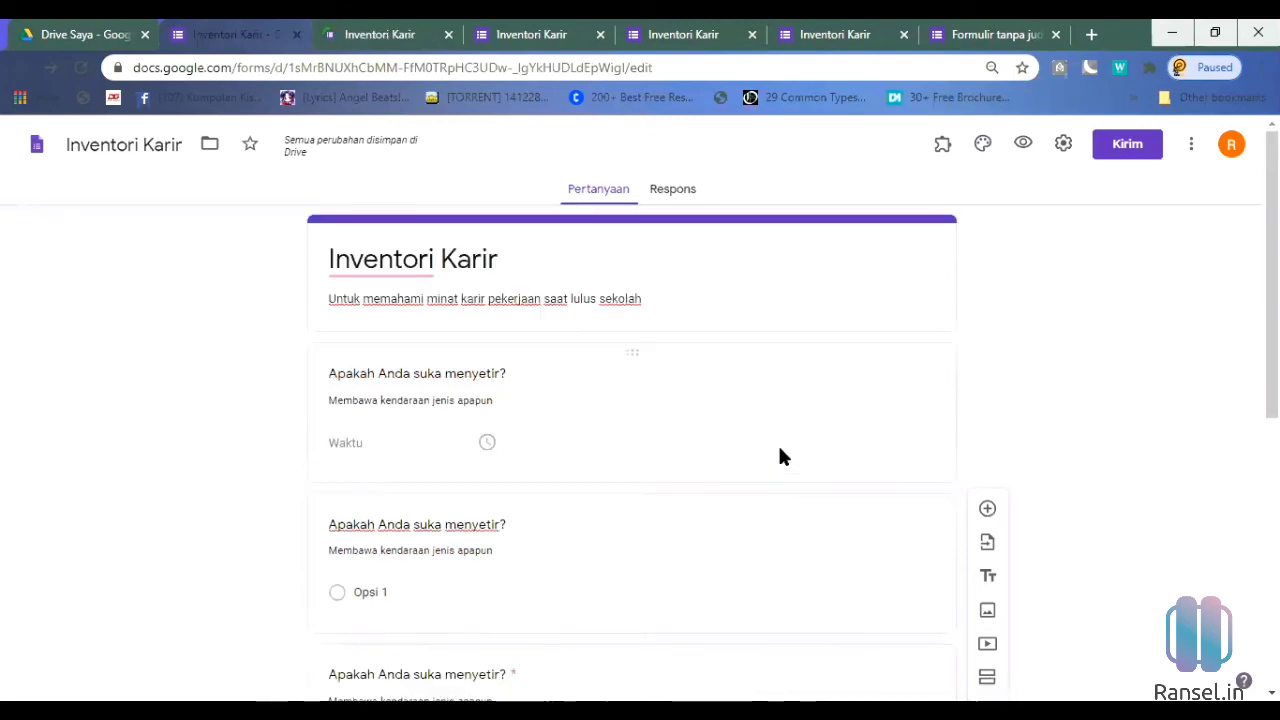
scroll(790, 447, down, 6)
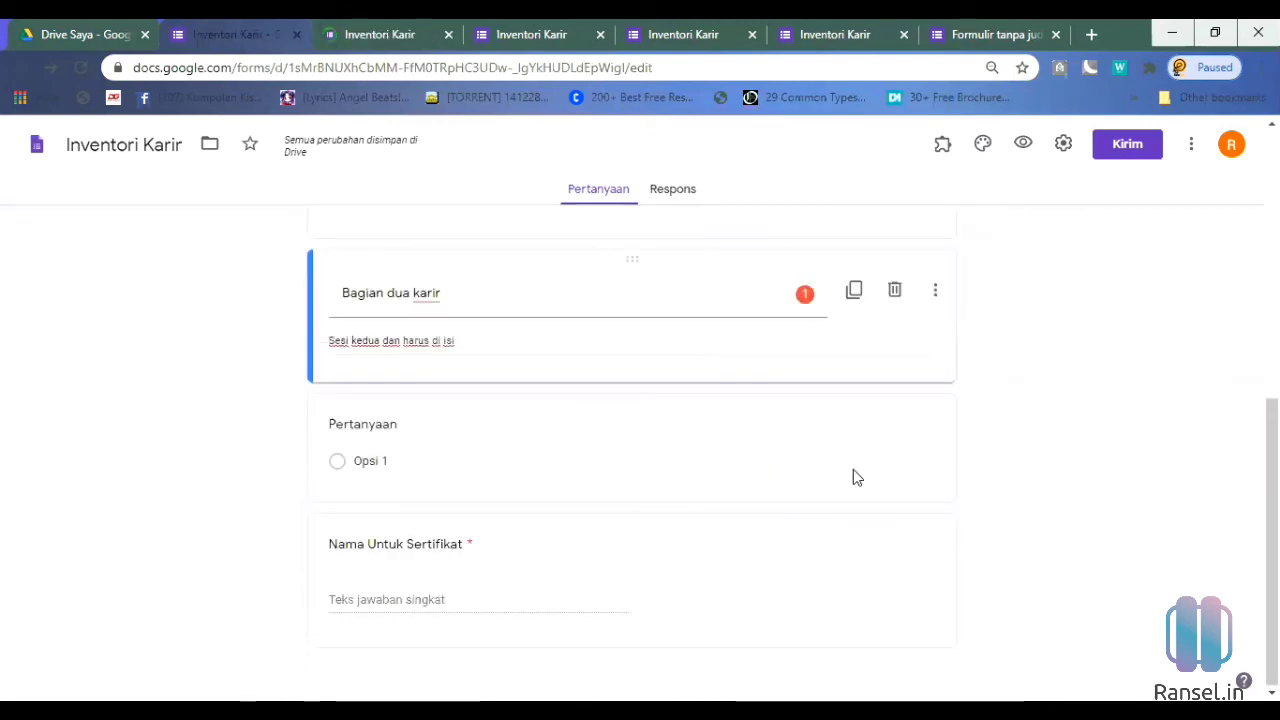
scroll(853, 477, up, 1)
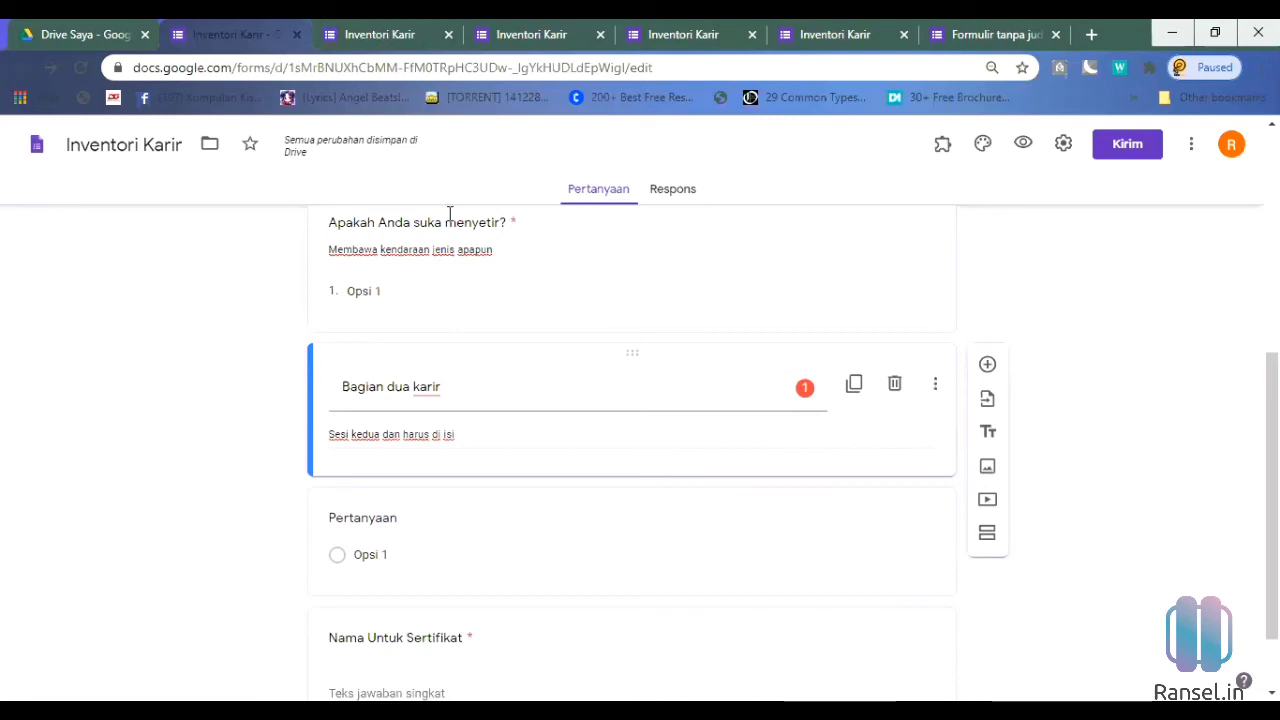
Step: Examine the reloaded preview from the form header through the Bagian dua karir block to the Nama Untuk Sertifikat question
key(ctrl+Tab)
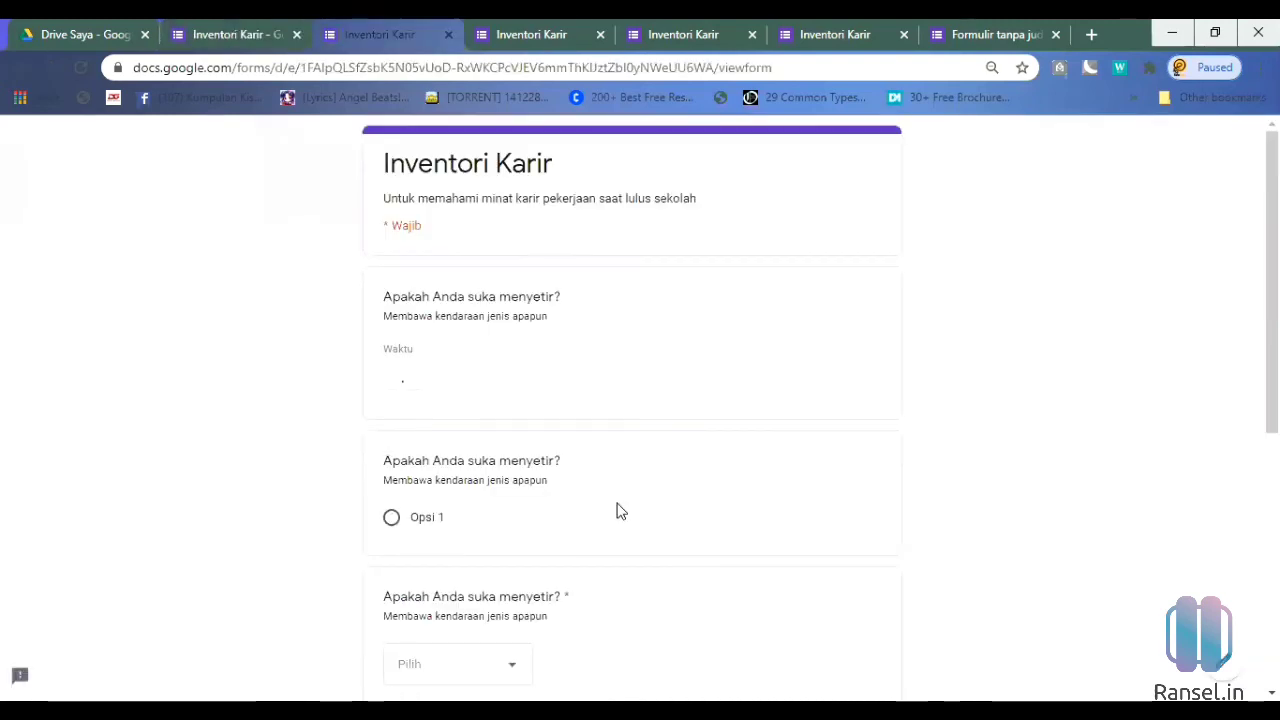
scroll(617, 511, down, 3)
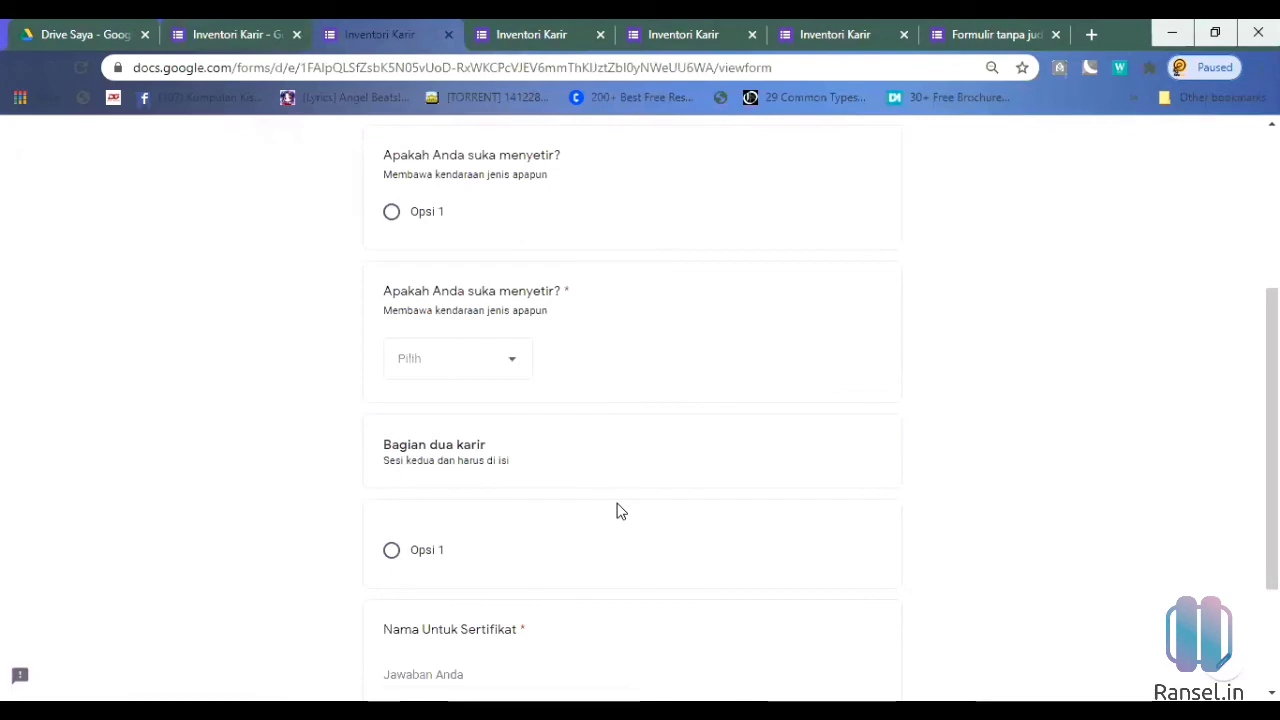
scroll(617, 511, down, 1)
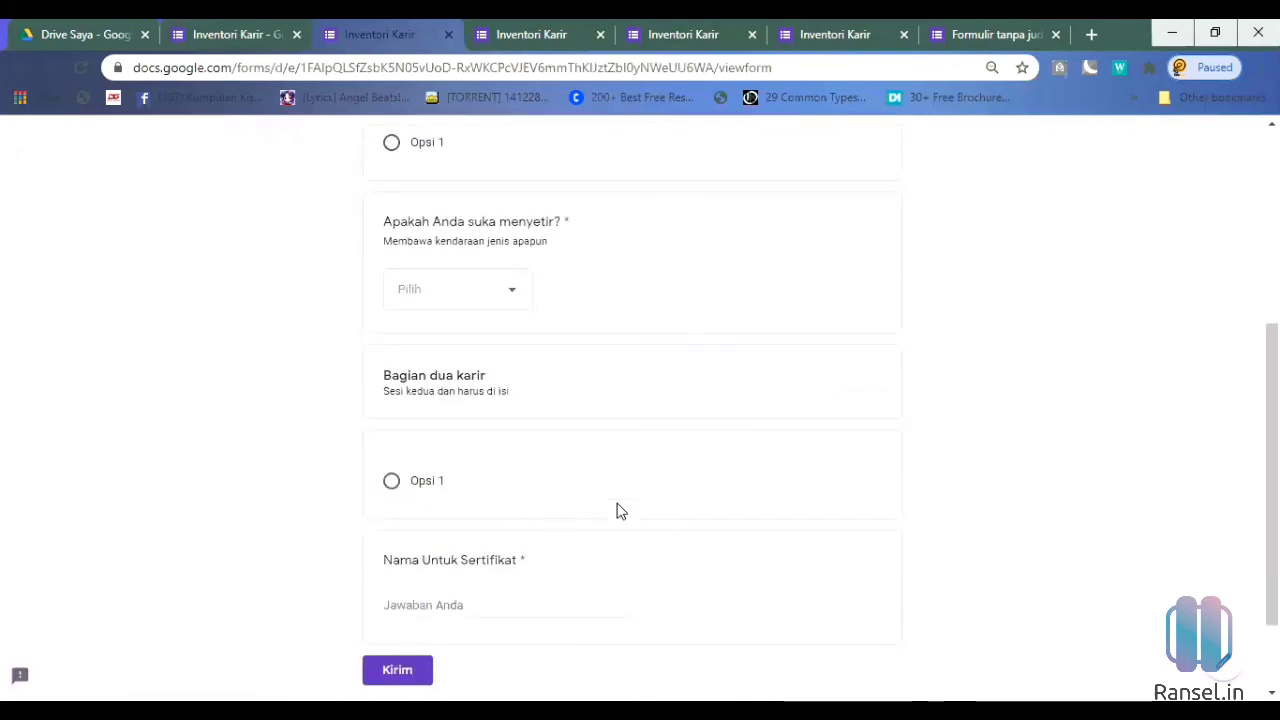
scroll(617, 511, up, 1)
scroll(514, 414, up, 3)
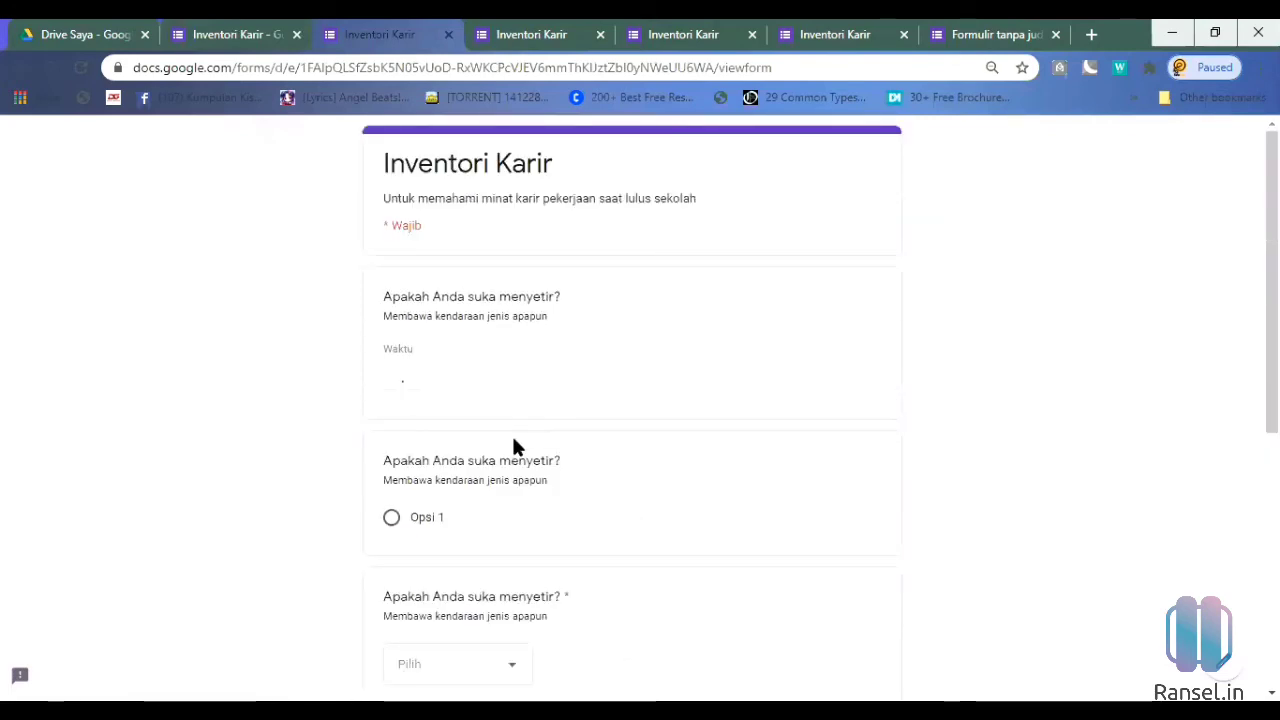
scroll(406, 328, down, 5)
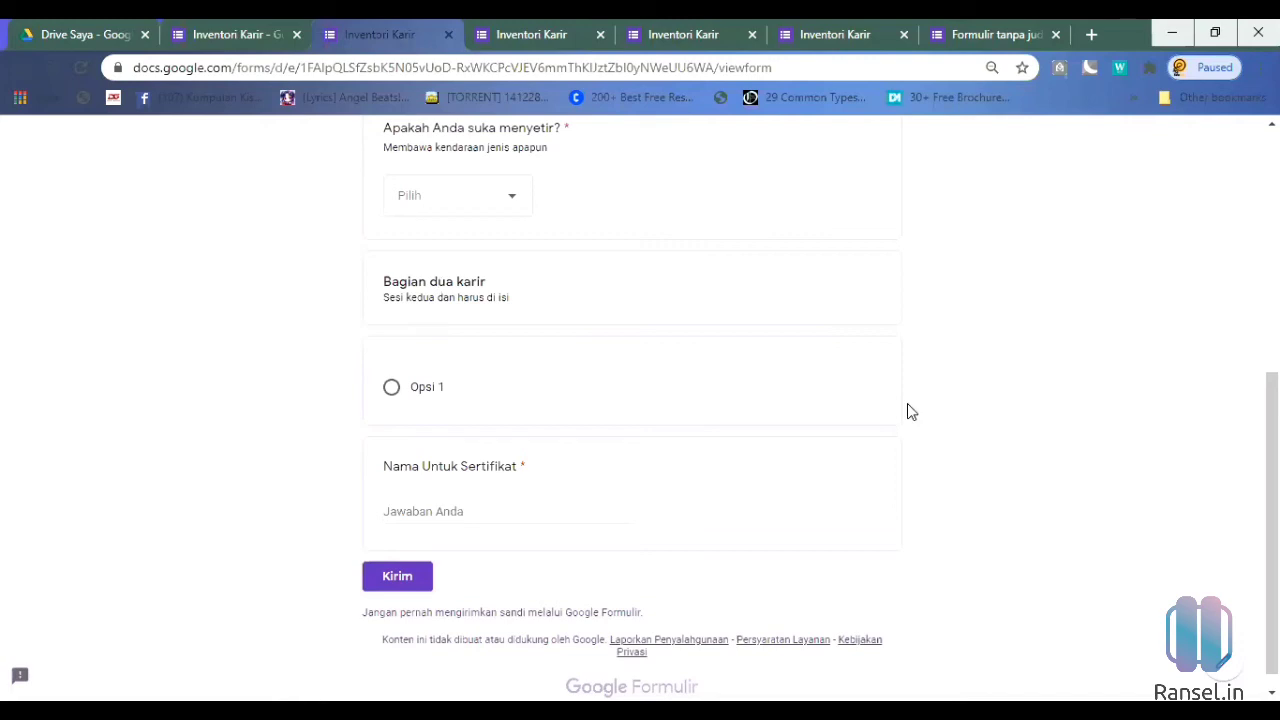
Step: Return to the form editor, start inserting an image, and look at the camera and URL sources, blocking camera access
key(ctrl+shift+Tab)
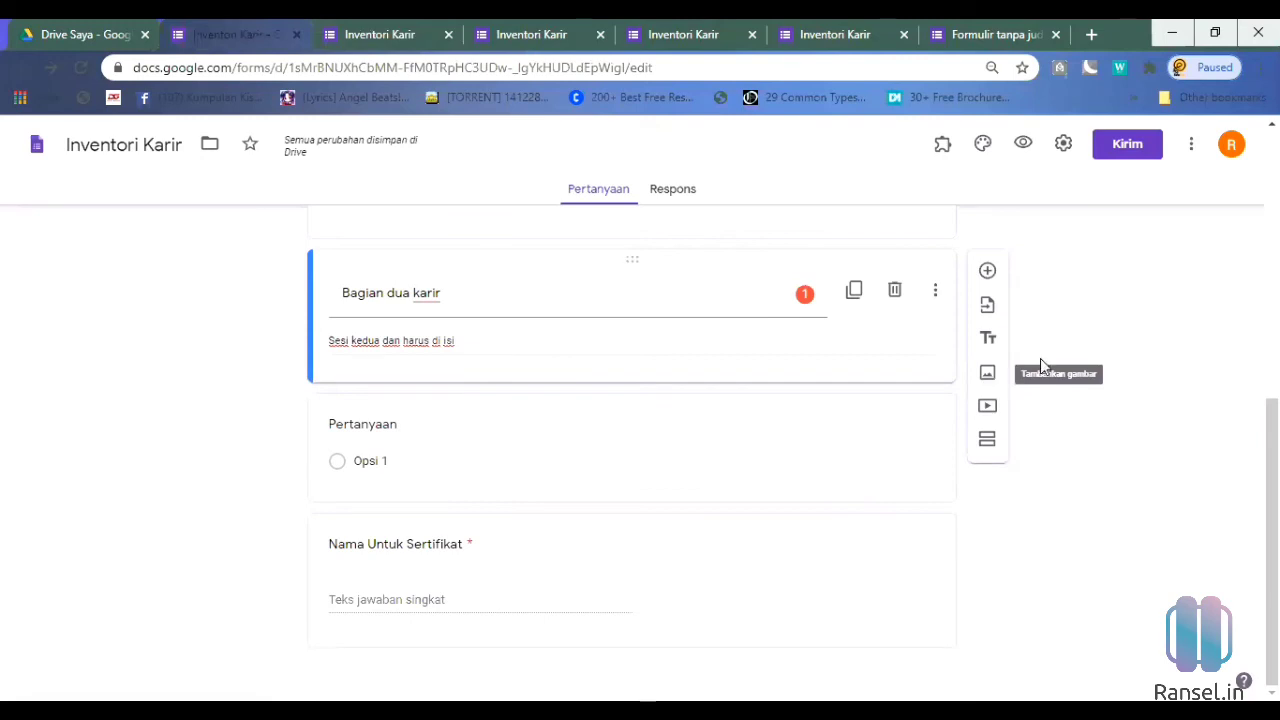
click(987, 372)
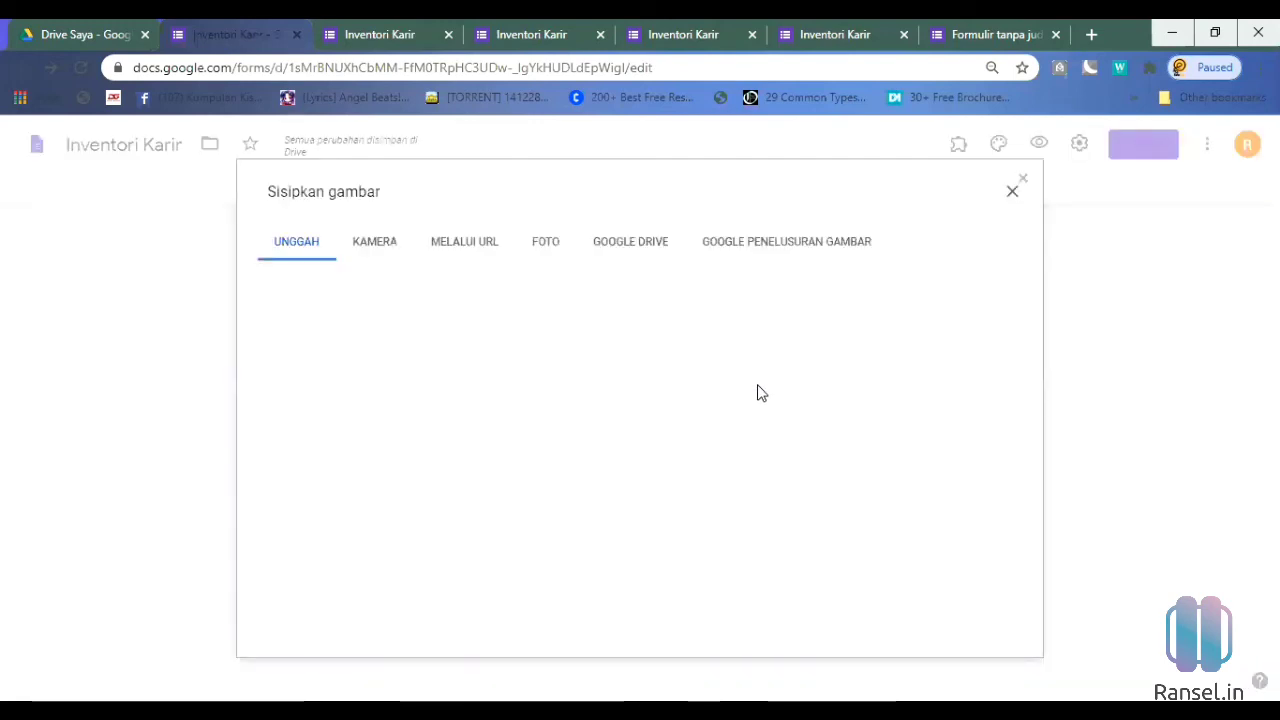
click(381, 252)
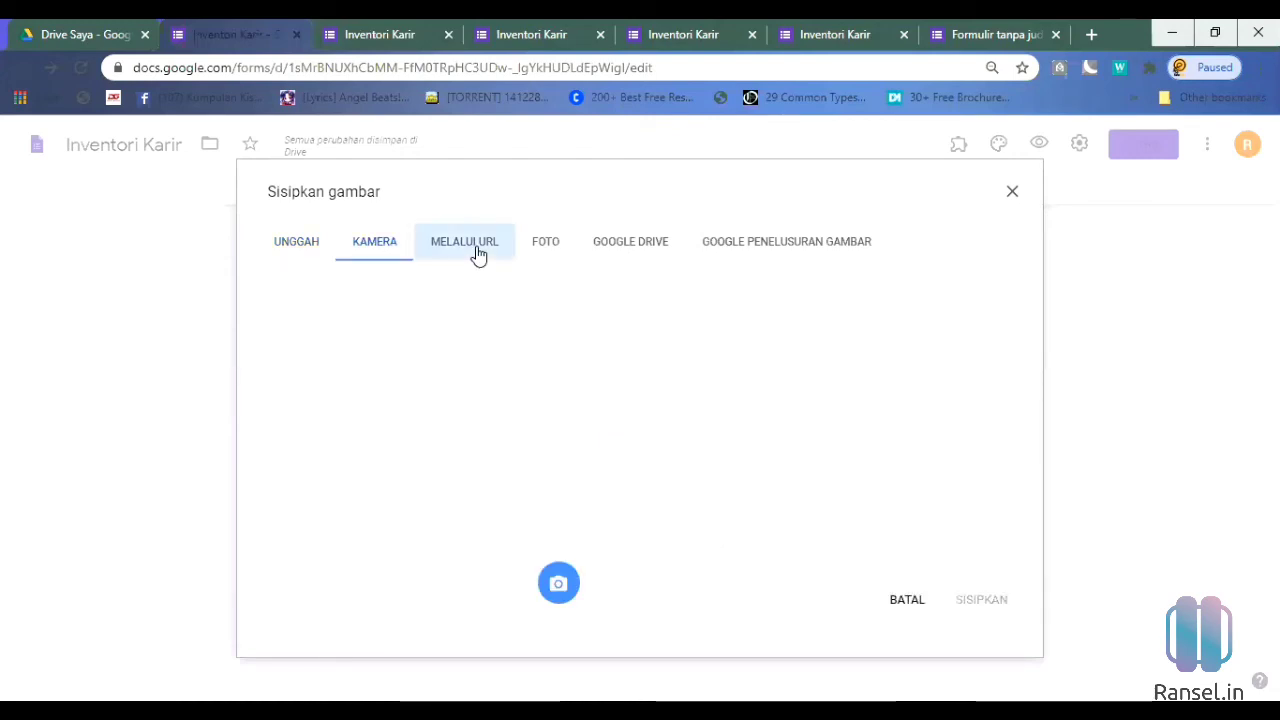
click(478, 255)
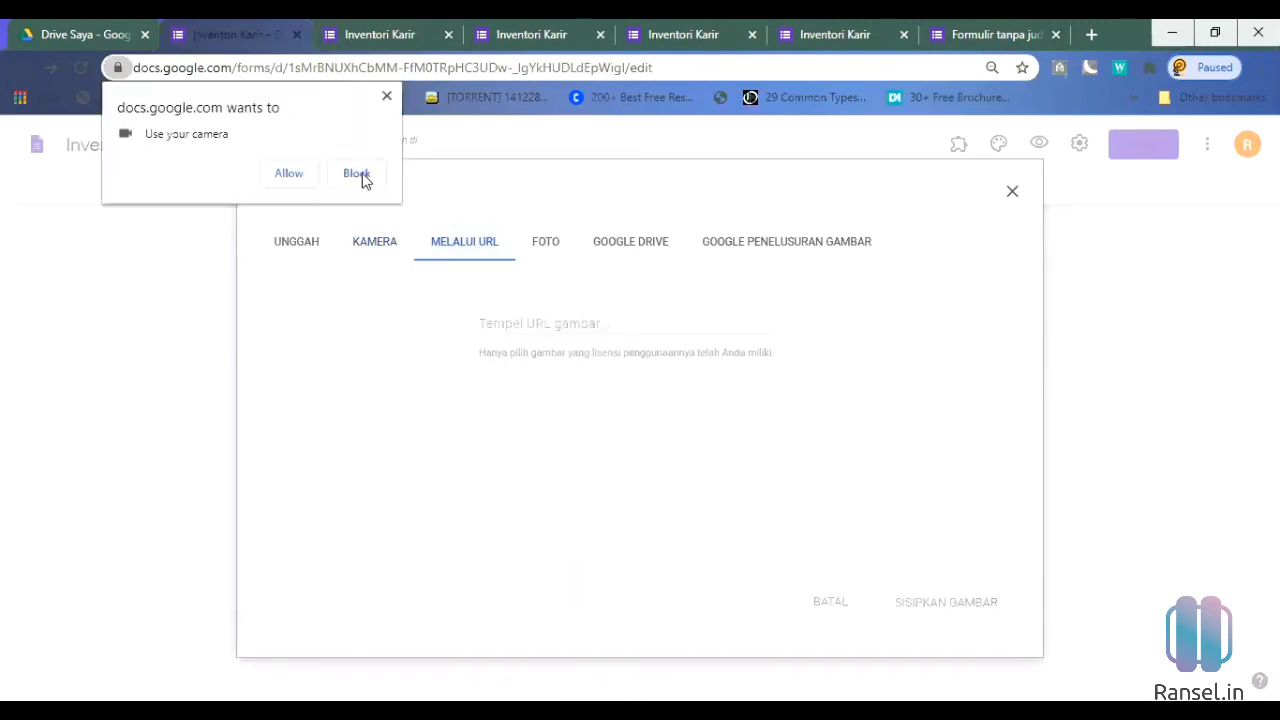
Step: Try pasting the clipboard text as the image URL, and clear the field
click(565, 316)
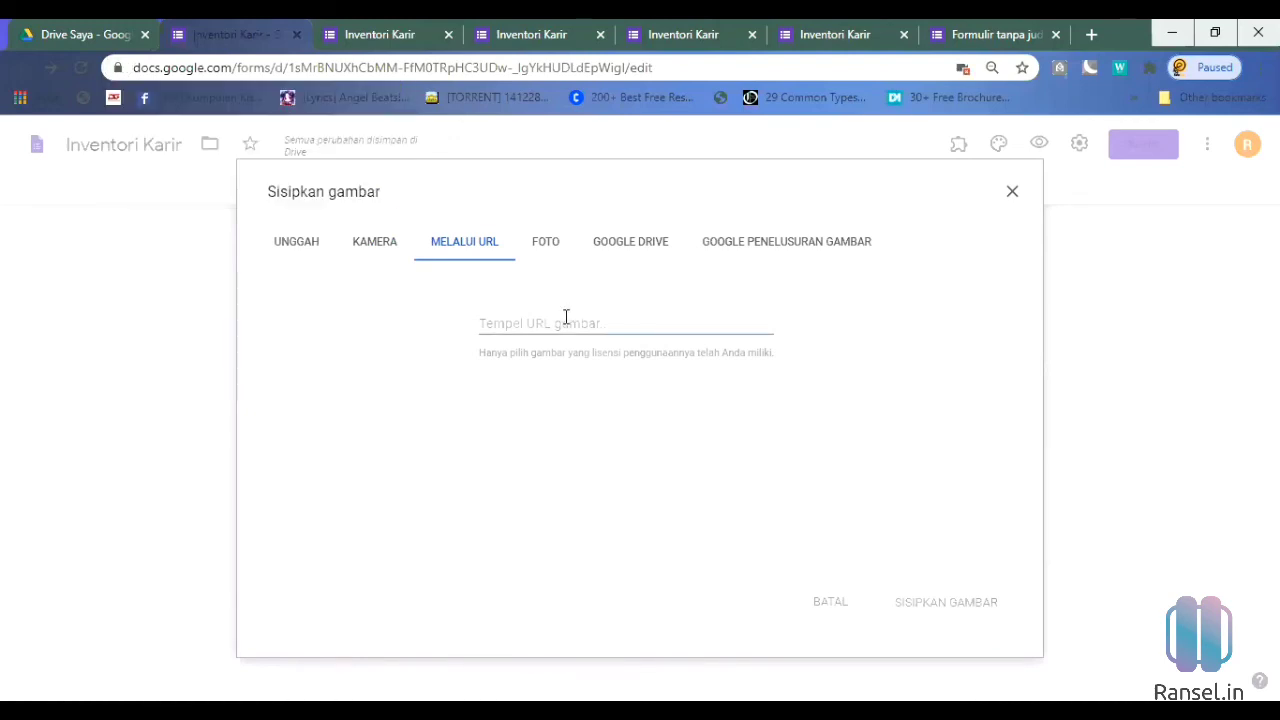
key(ctrl+v)
key(ctrl+a)
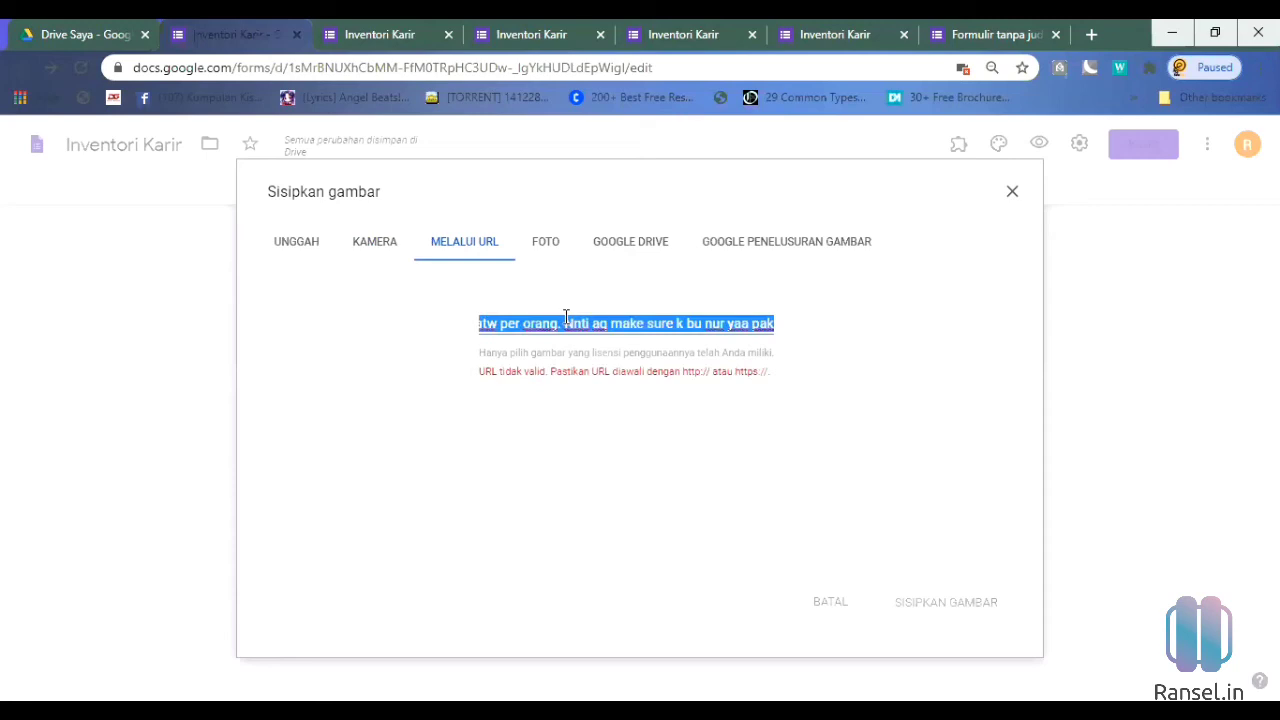
key(BackSpace)
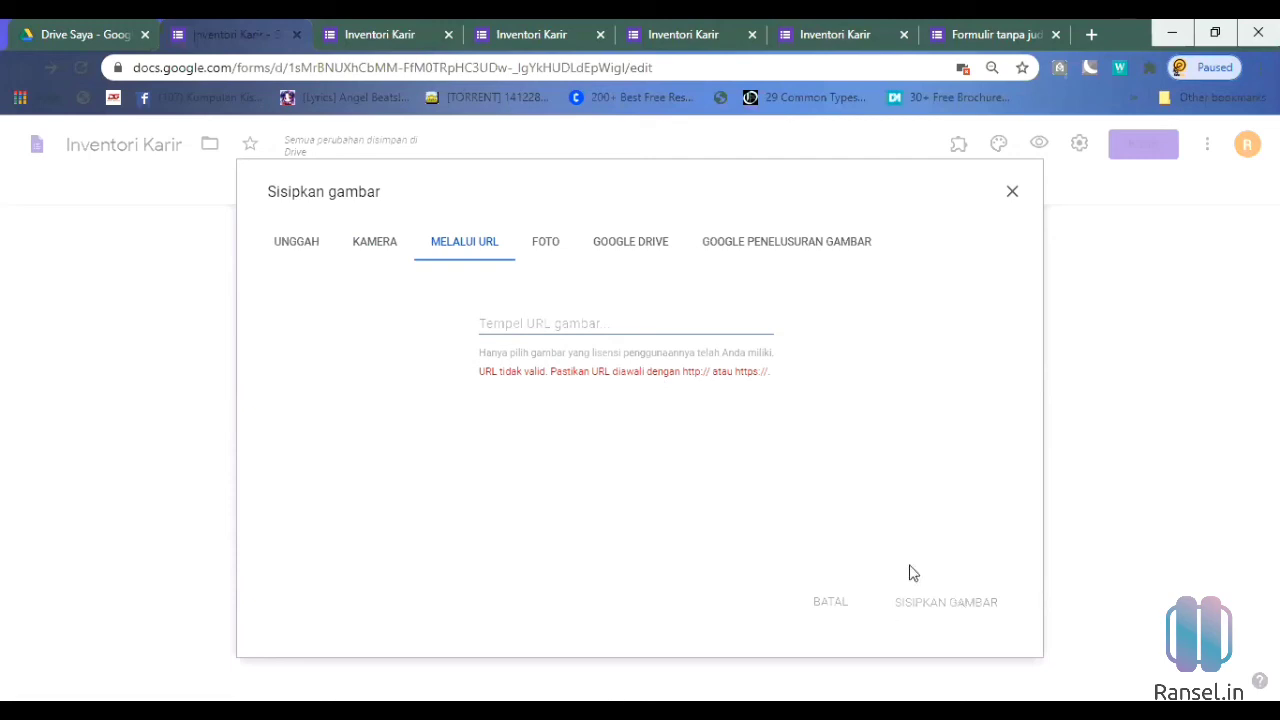
Step: Look through the photos, Google Drive and Google image search sources for the image to insert
click(548, 252)
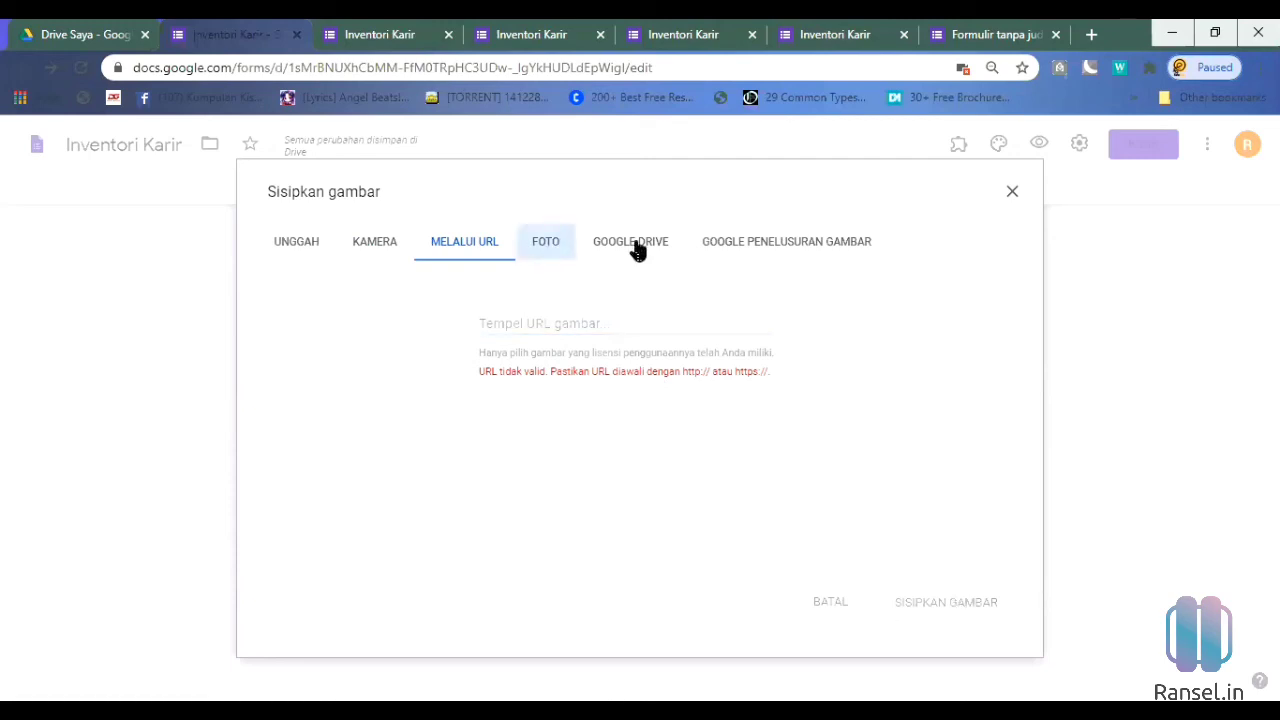
click(637, 251)
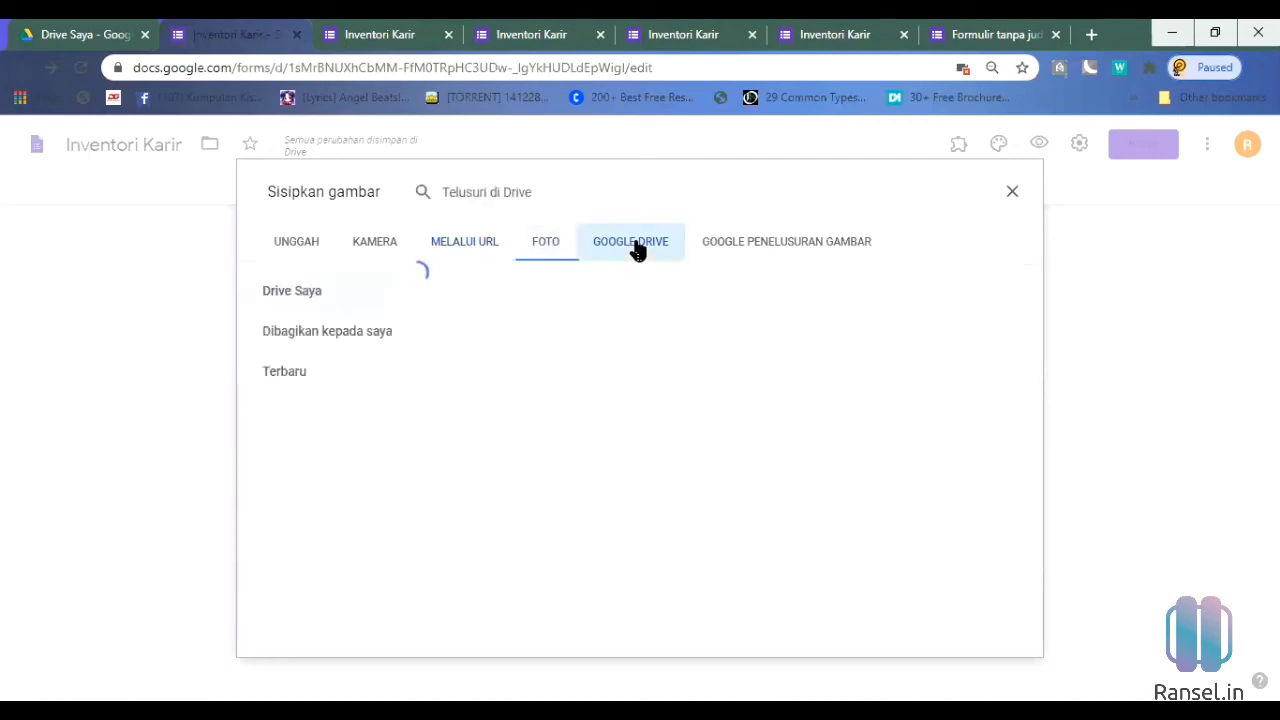
click(767, 254)
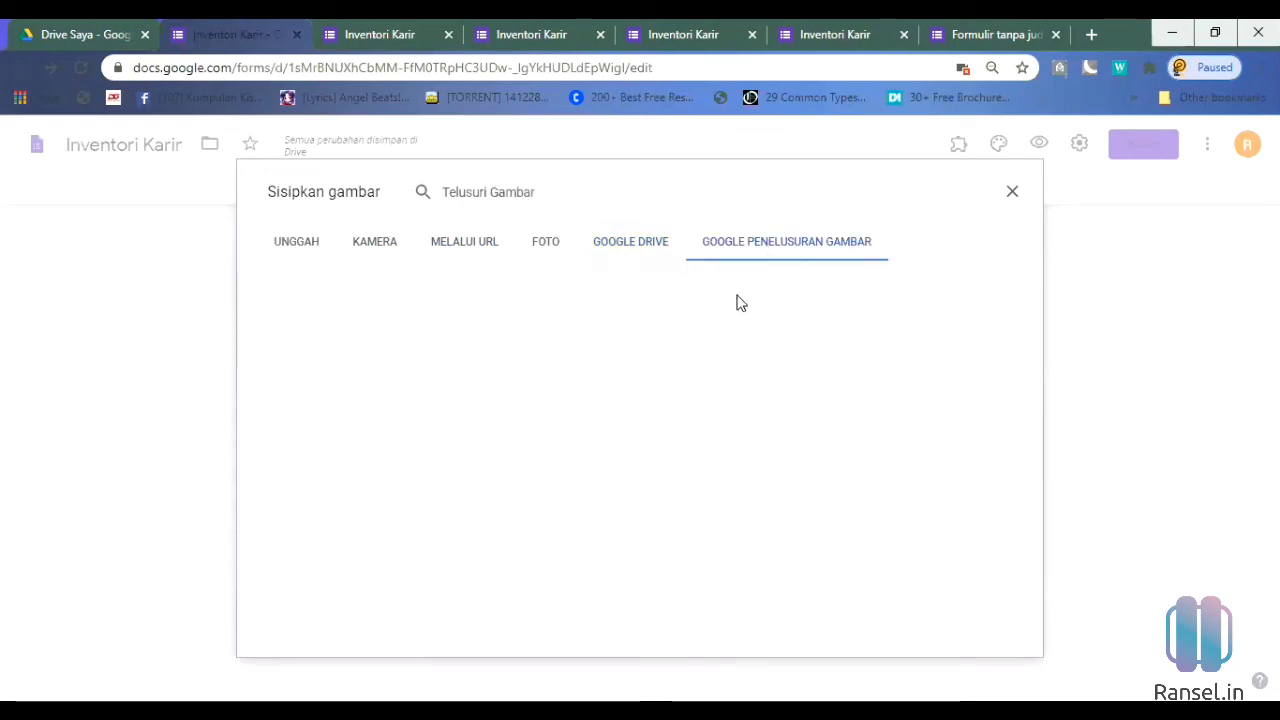
Step: Insert the red book-discussion poster IMG_20200506 from My Drive below the Bagian dua karir block and check its place in the form
click(624, 254)
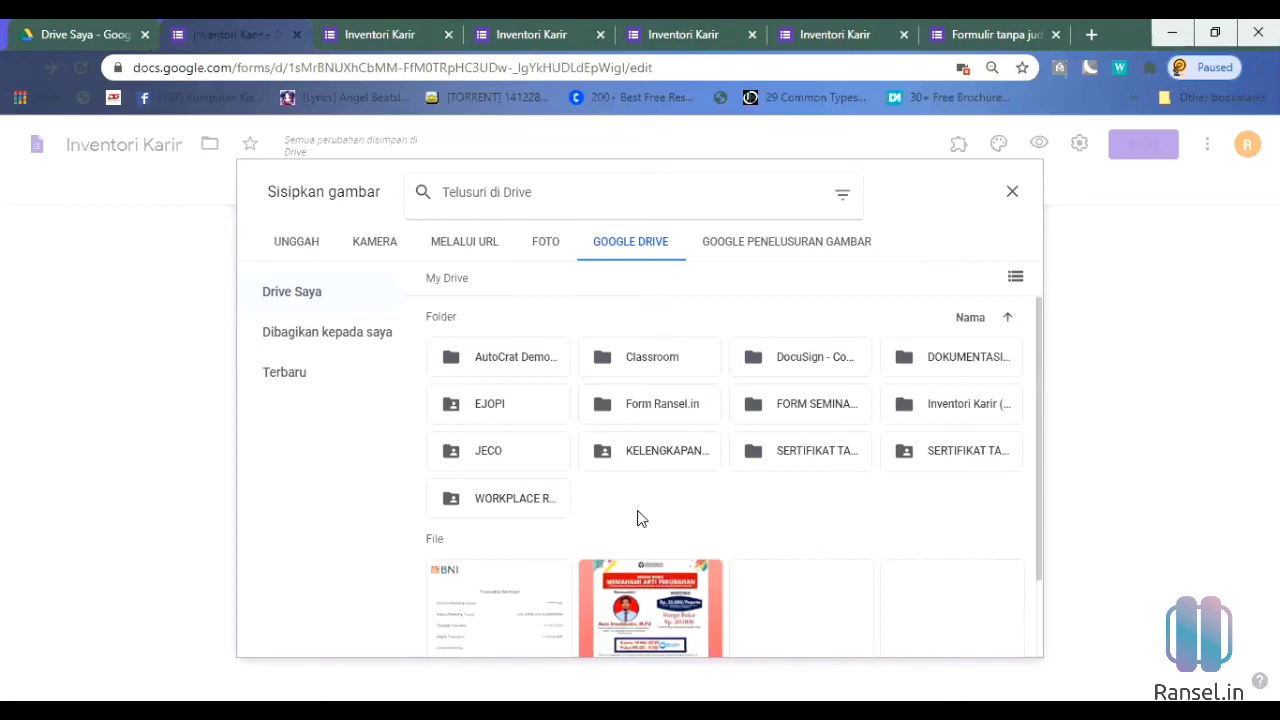
scroll(645, 518, down, 2)
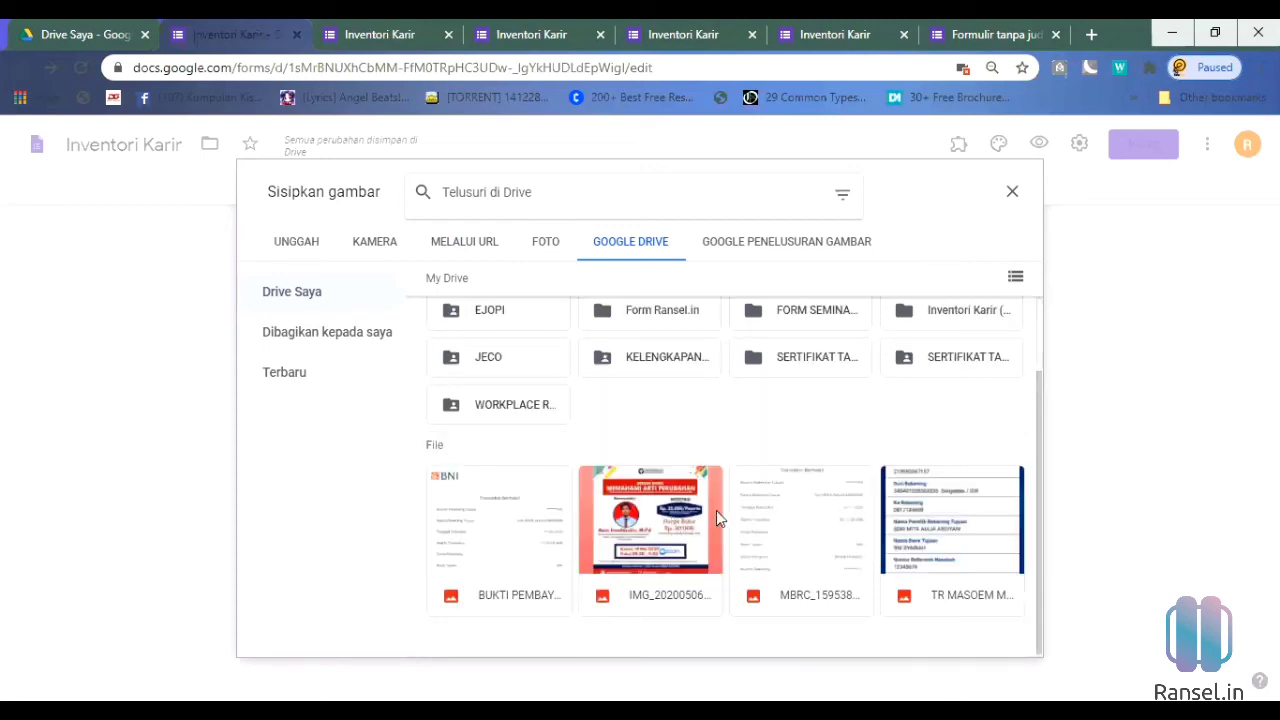
scroll(823, 527, up, 2)
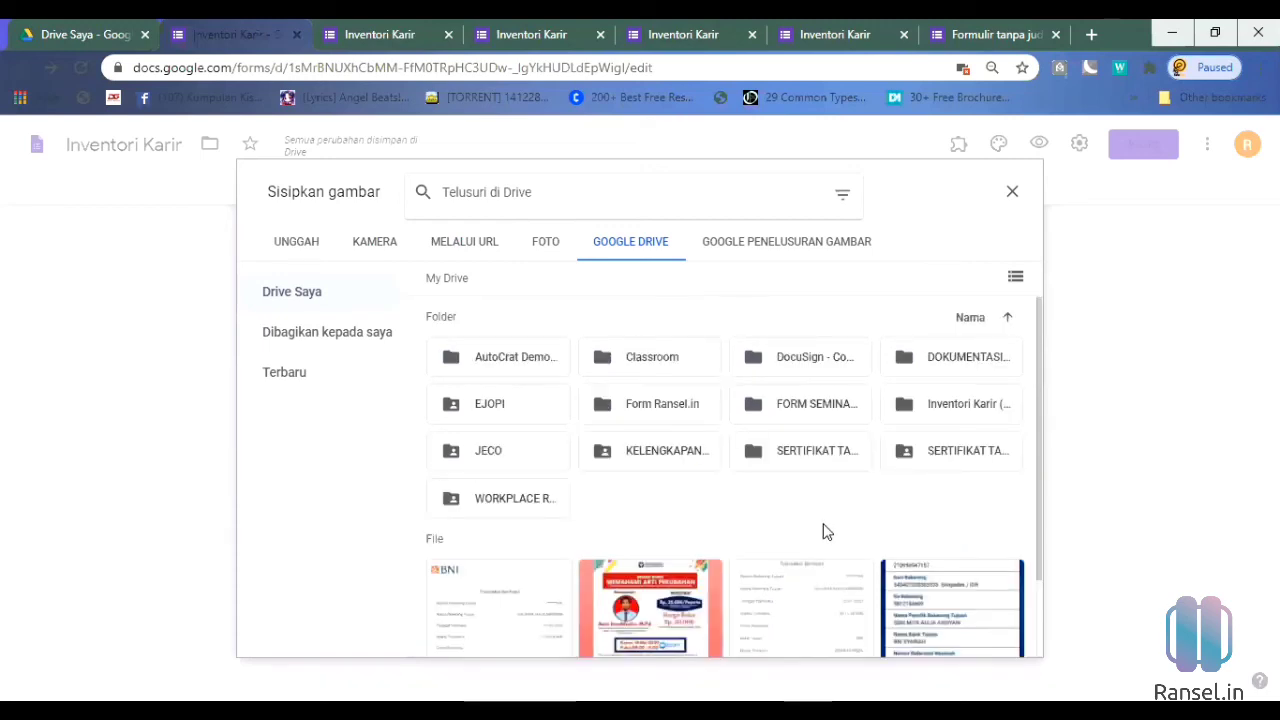
scroll(690, 520, down, 2)
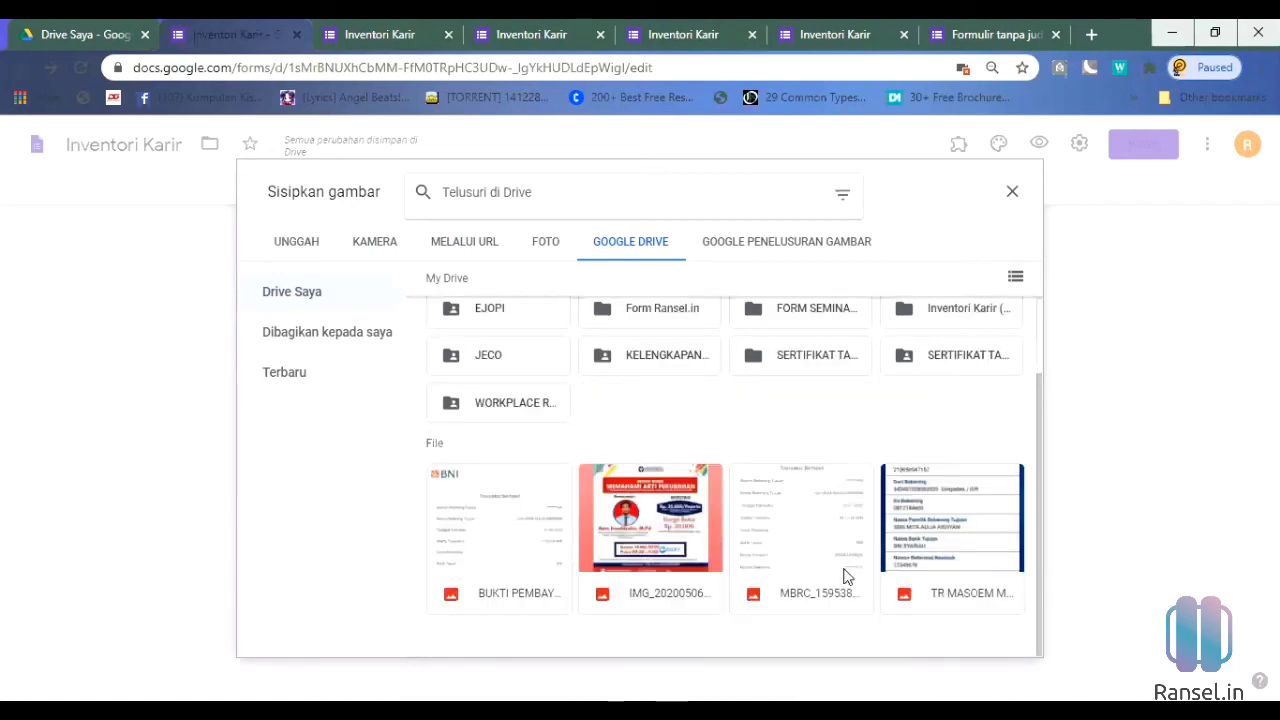
click(642, 552)
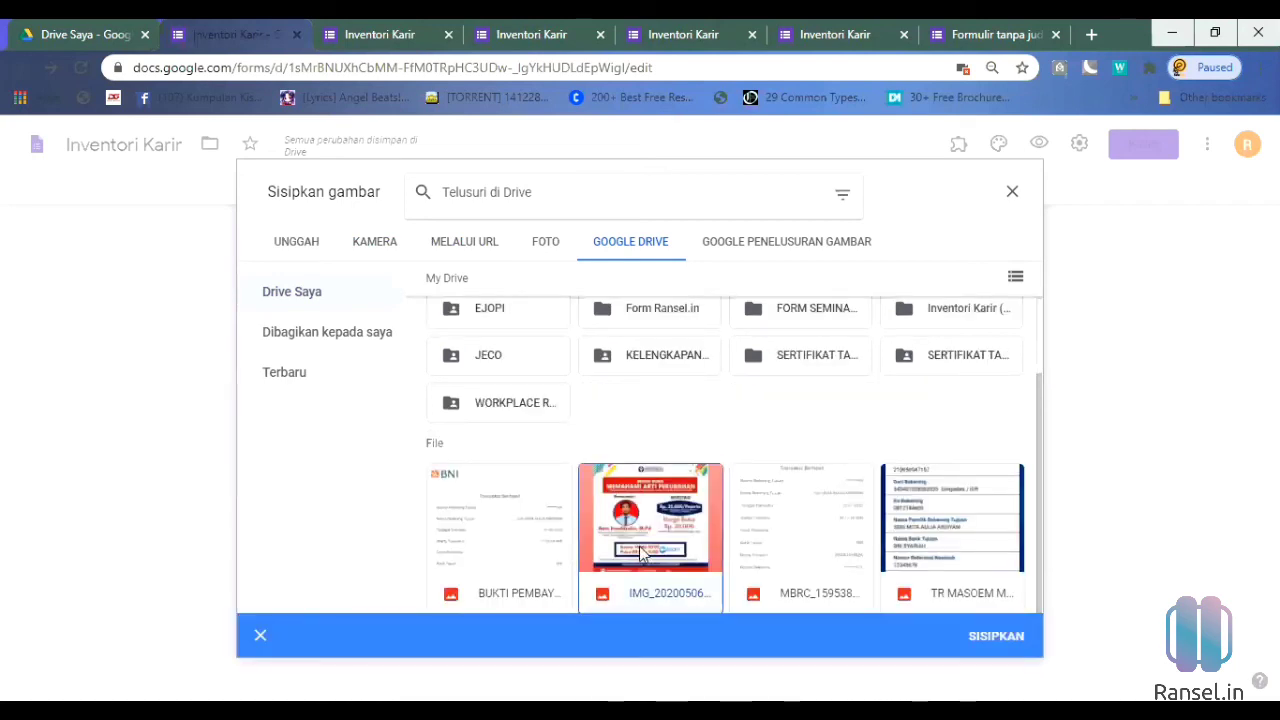
click(993, 637)
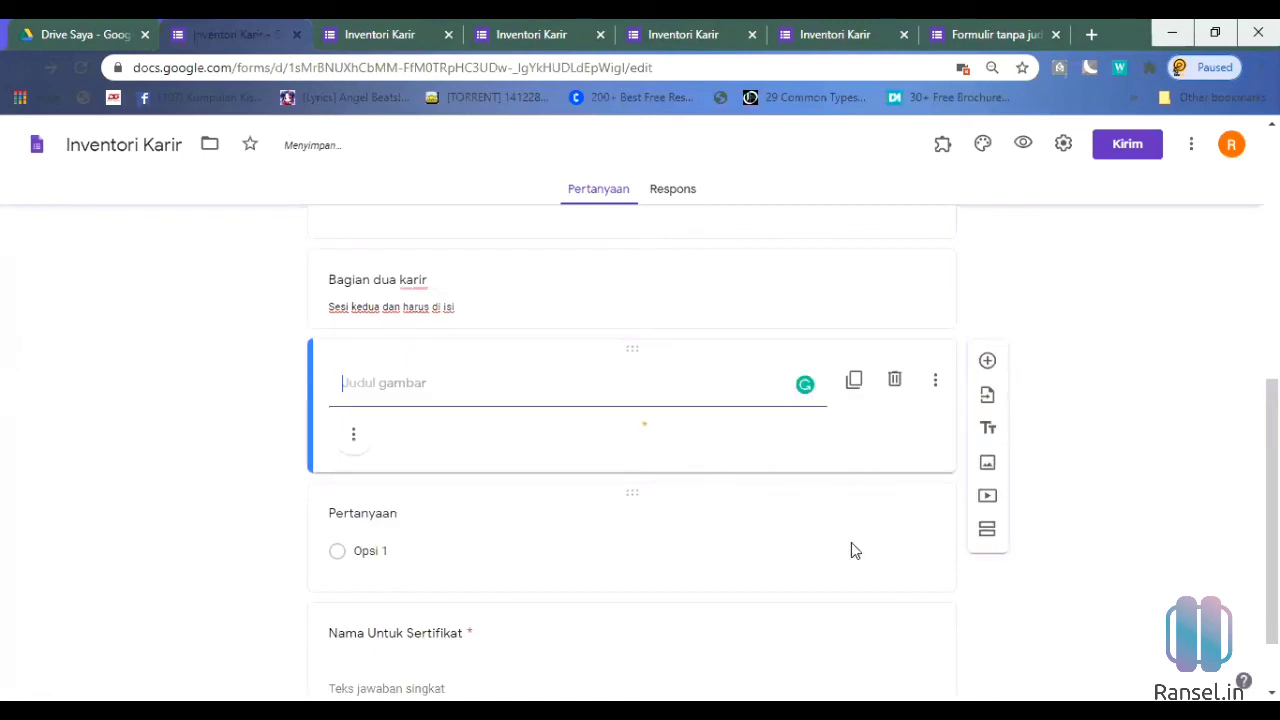
scroll(853, 533, down, 3)
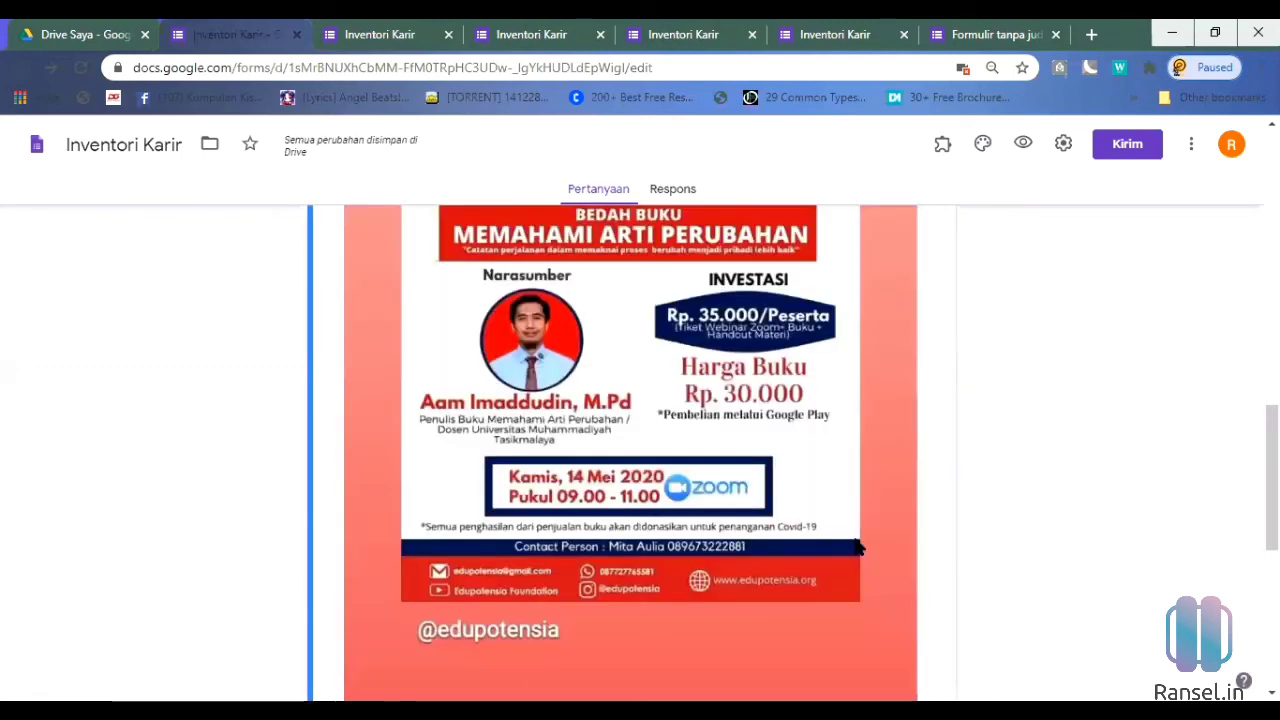
scroll(855, 546, down, 4)
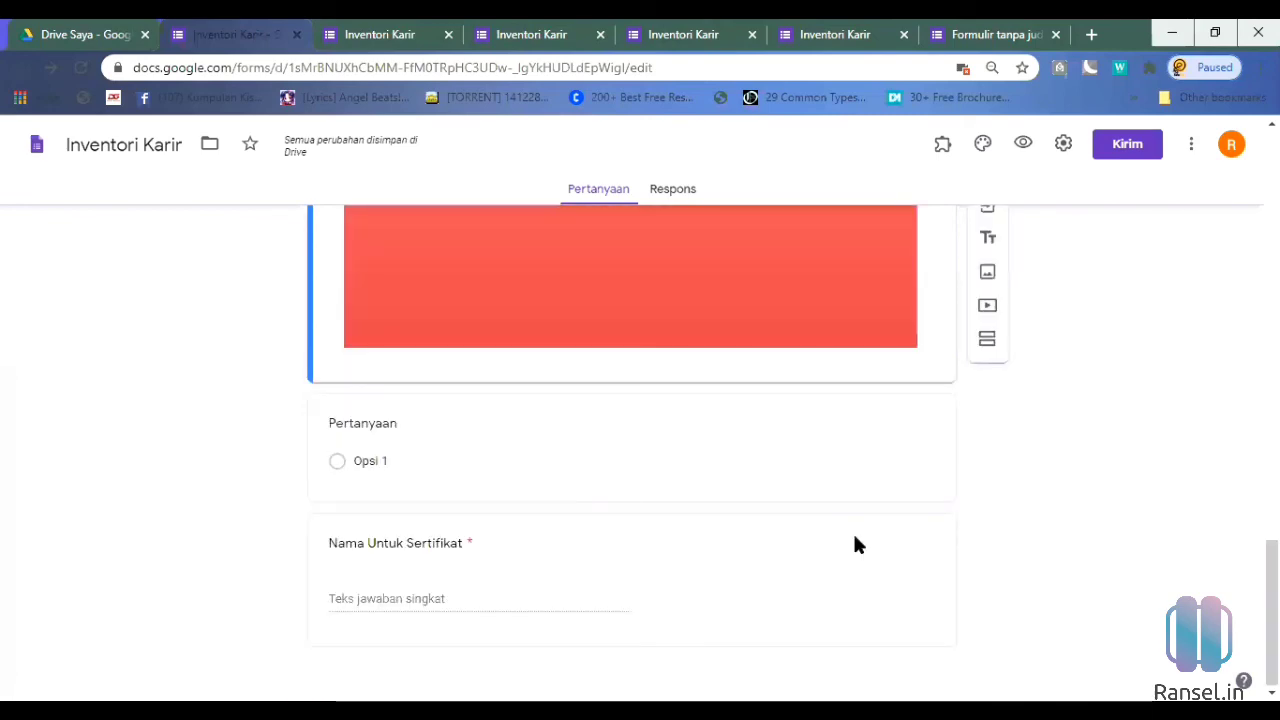
scroll(855, 545, up, 4)
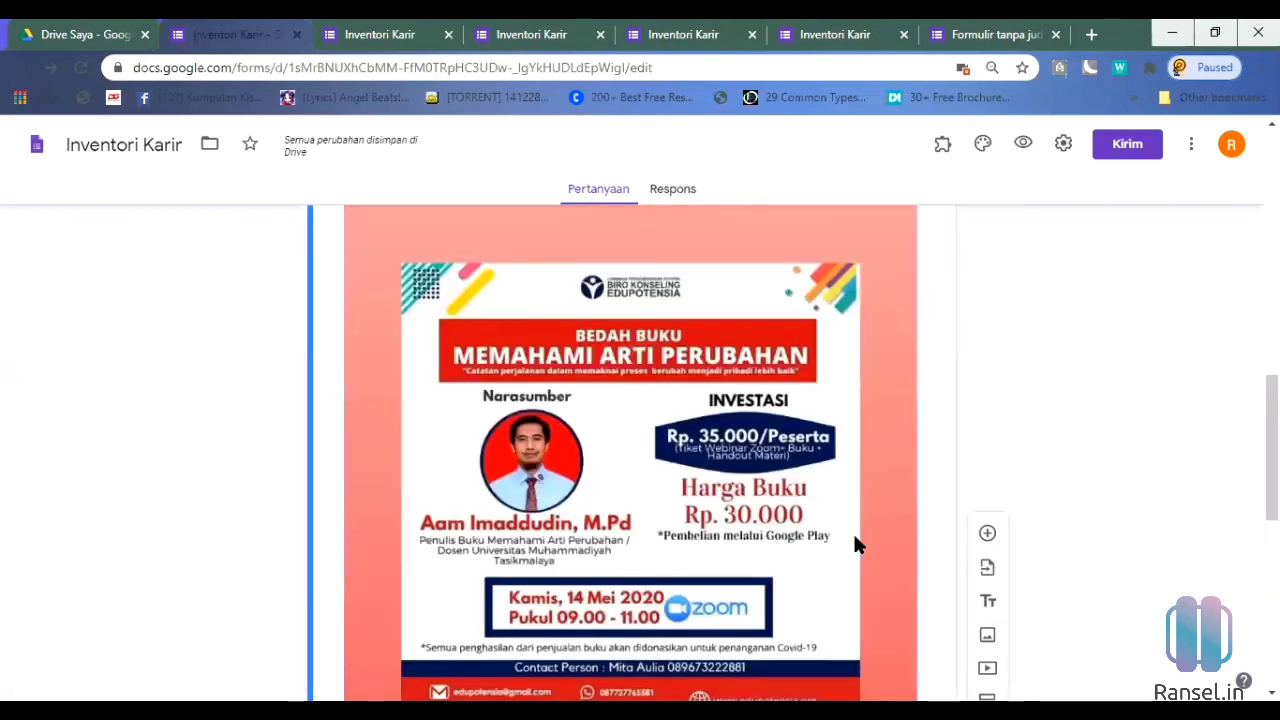
scroll(855, 545, up, 5)
scroll(855, 545, up, 5)
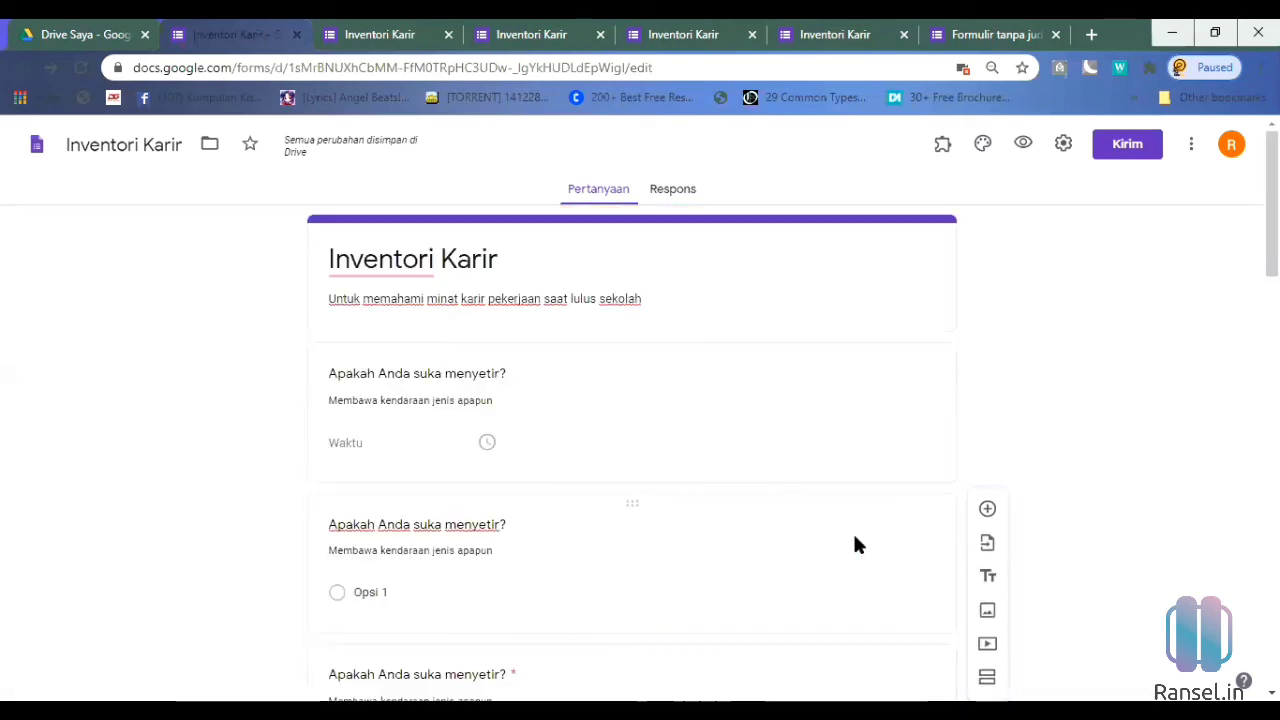
scroll(855, 545, down, 10)
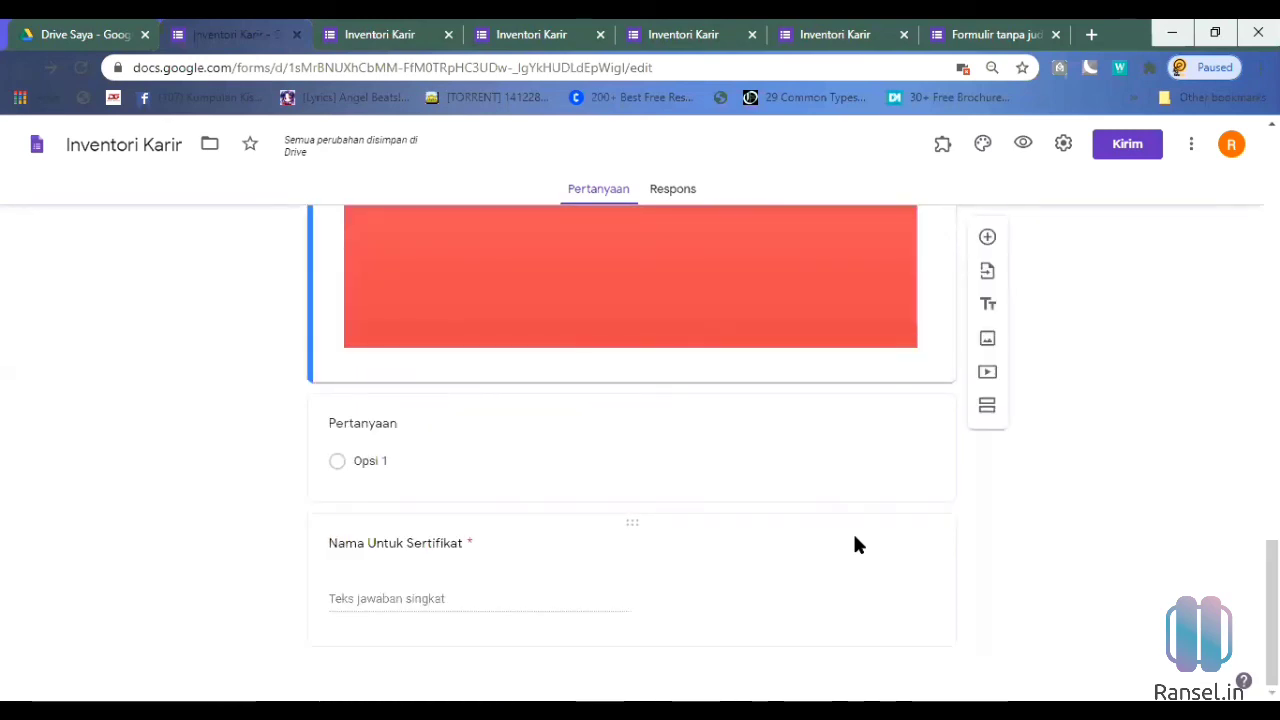
Step: Look at the YouTube search and URL options for inserting a video, and cancel without choosing one
click(987, 378)
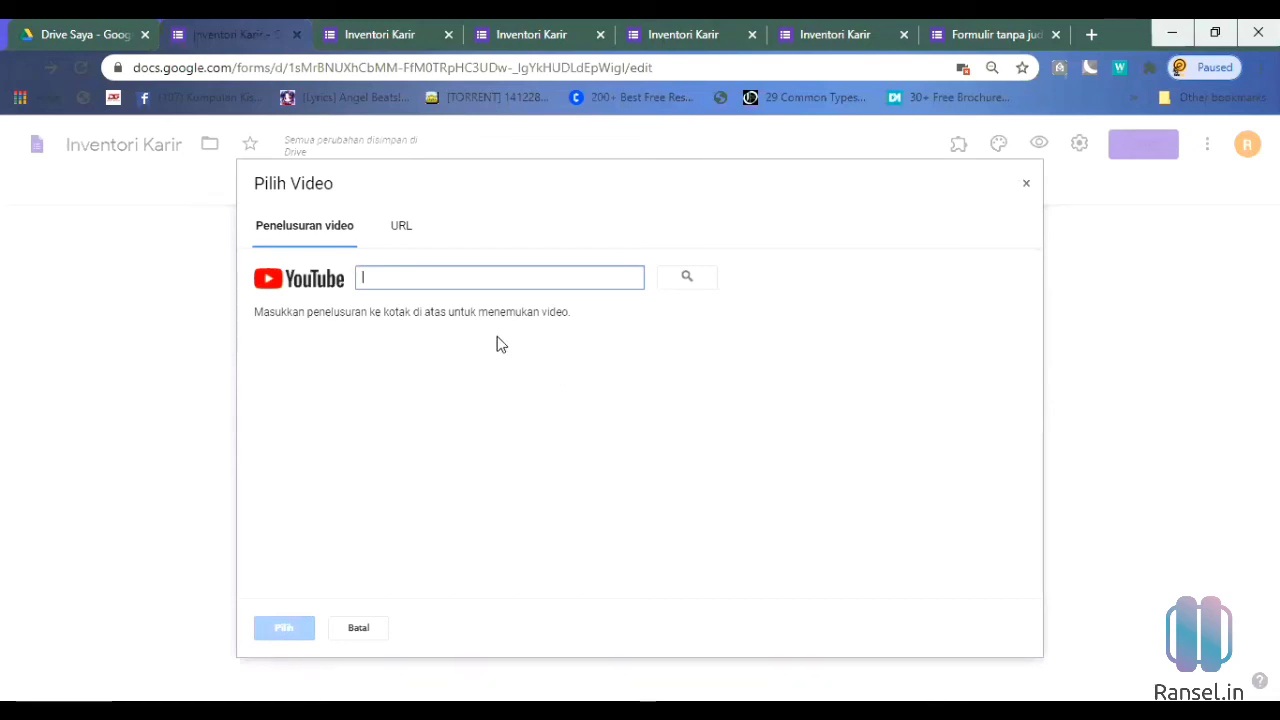
click(401, 226)
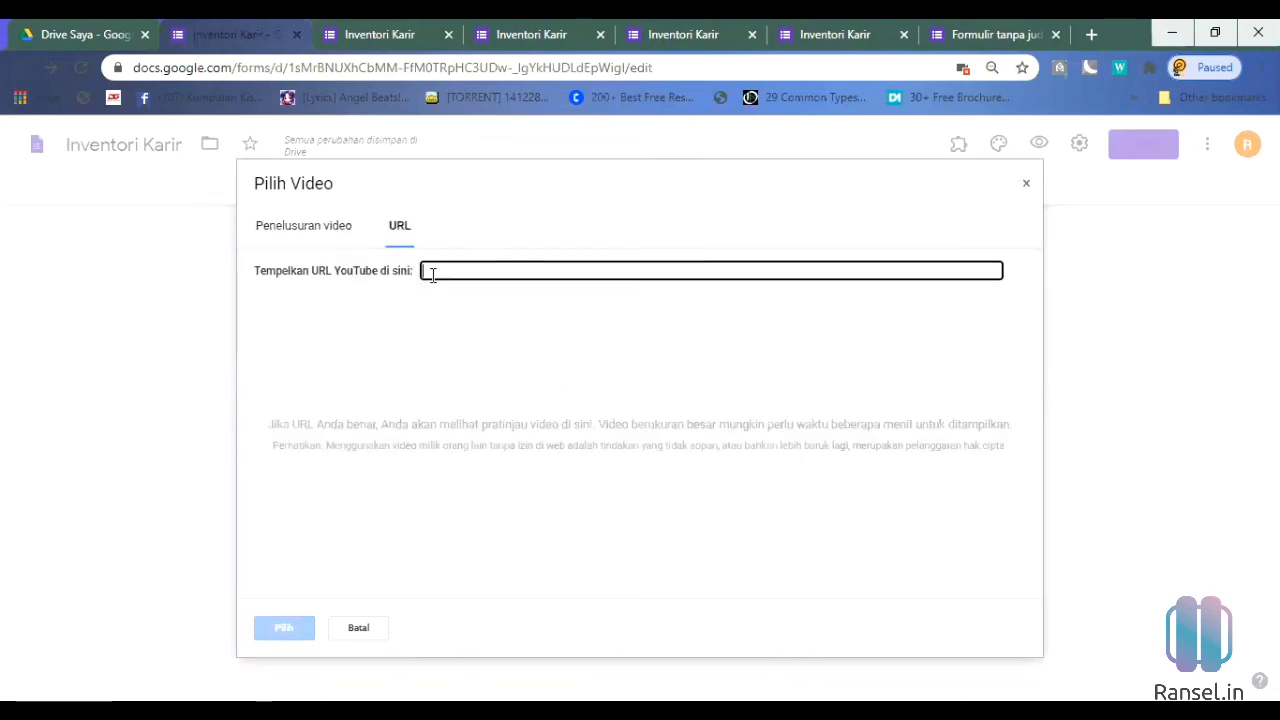
click(306, 228)
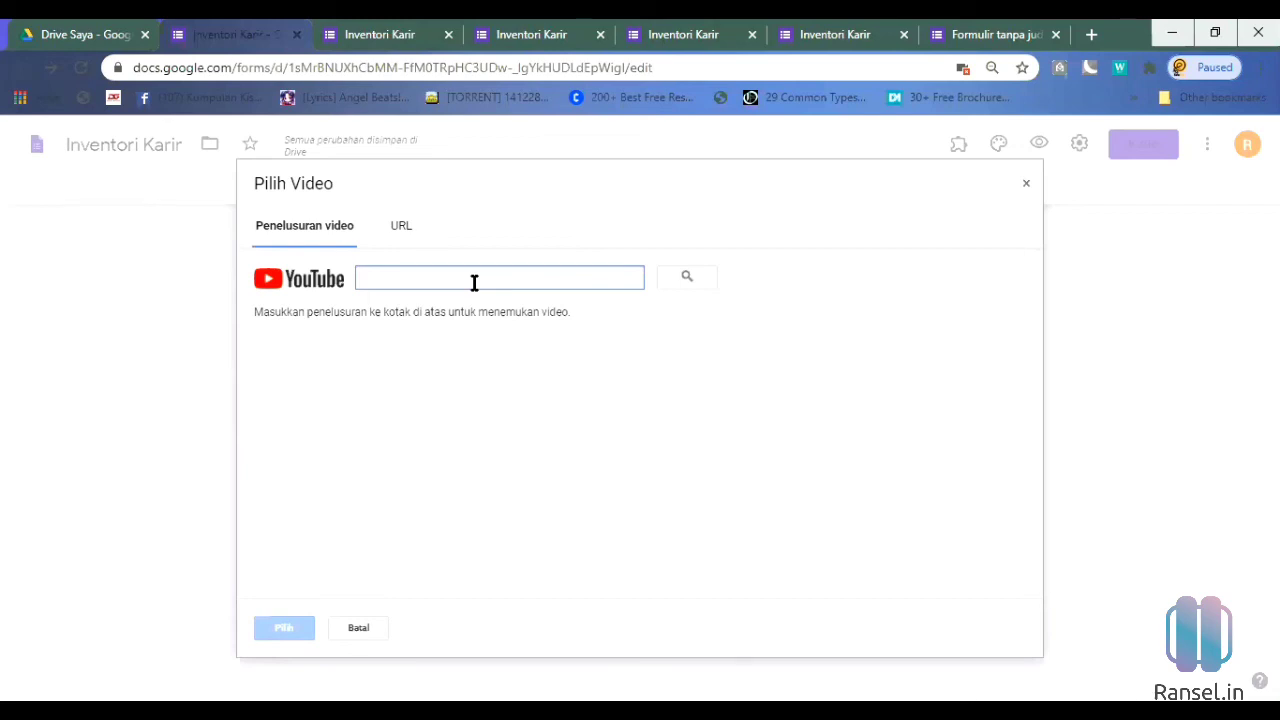
click(403, 229)
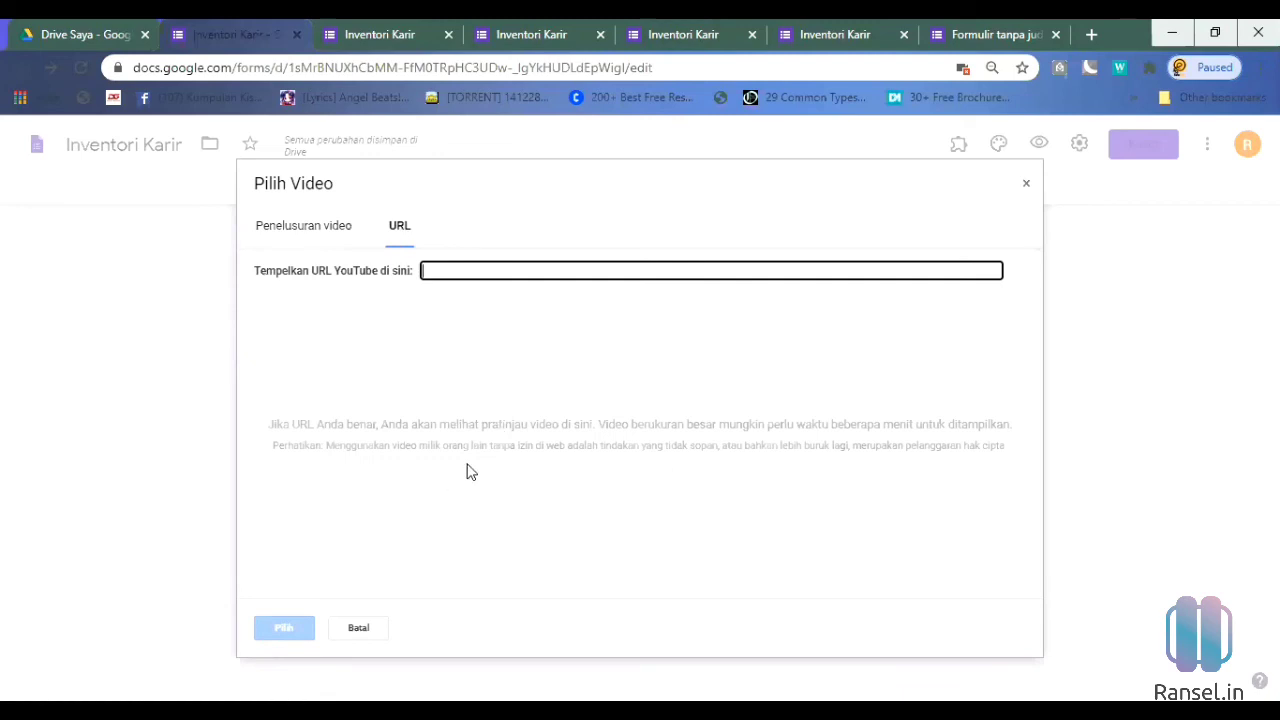
click(366, 630)
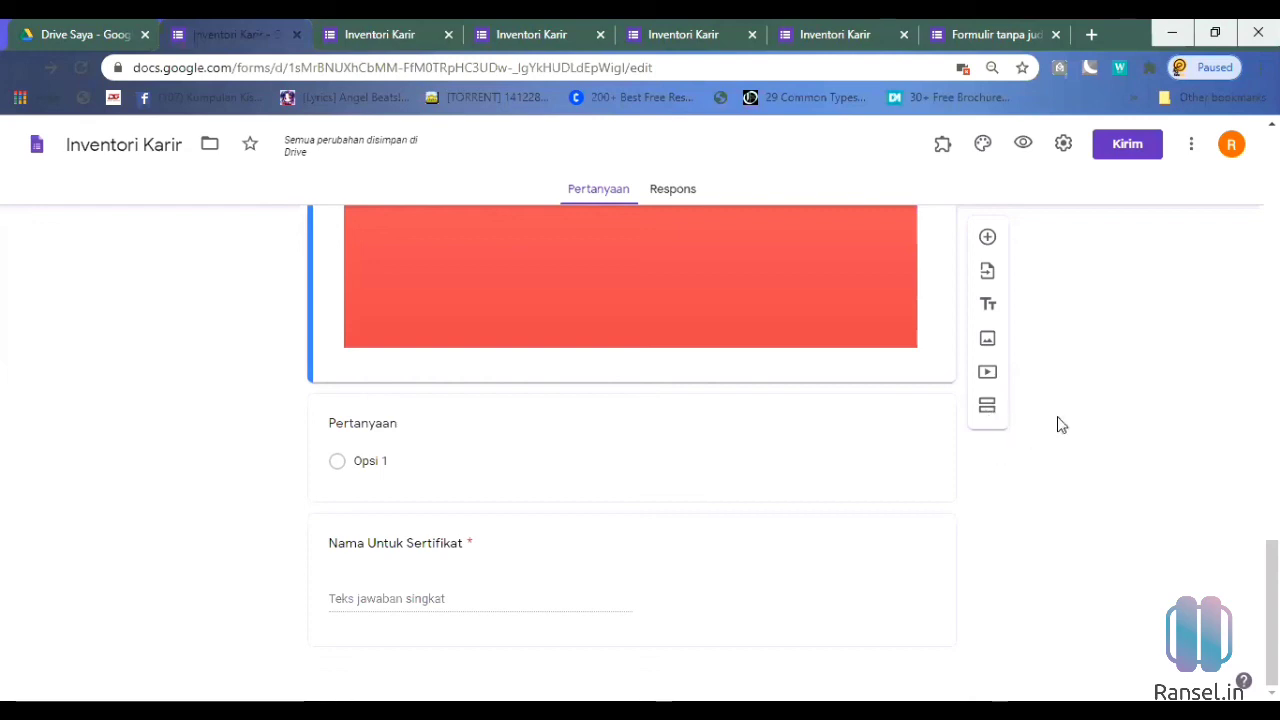
Step: Add a new section between the poster image and the Pertanyaan question, open its title for editing, and look over both sections
click(987, 408)
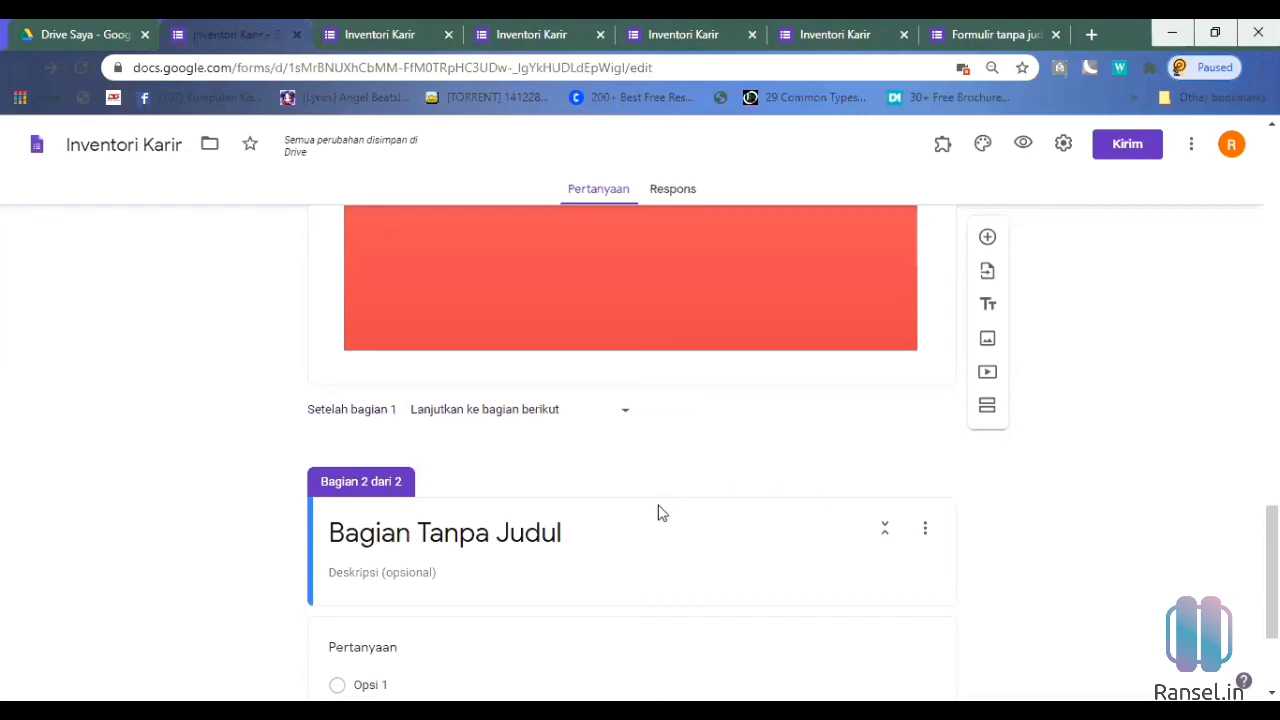
scroll(568, 406, down, 2)
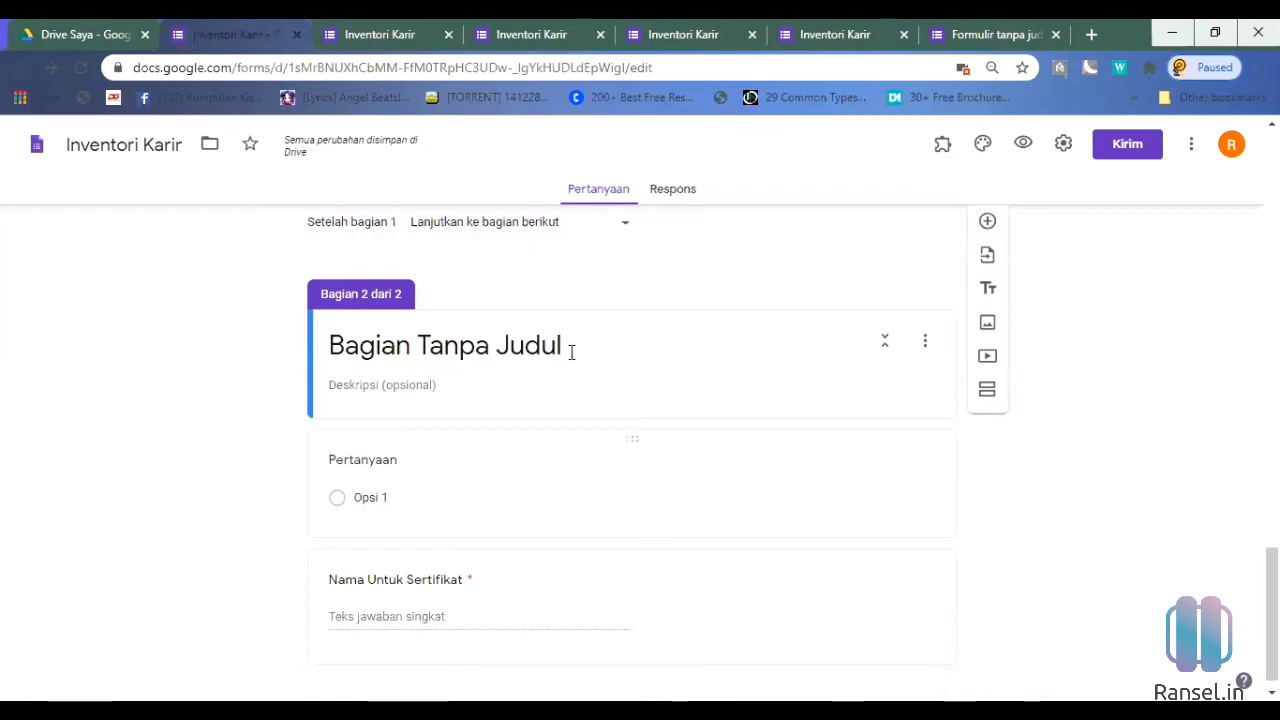
click(571, 352)
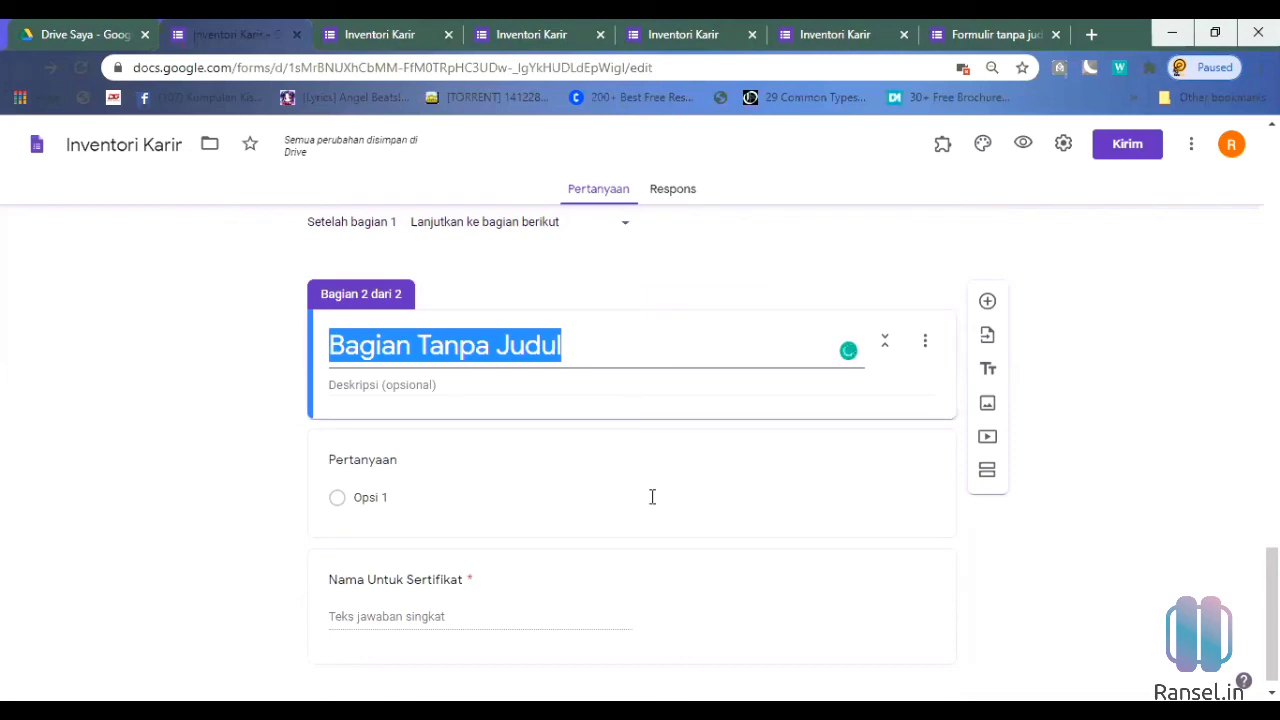
scroll(651, 500, down, 1)
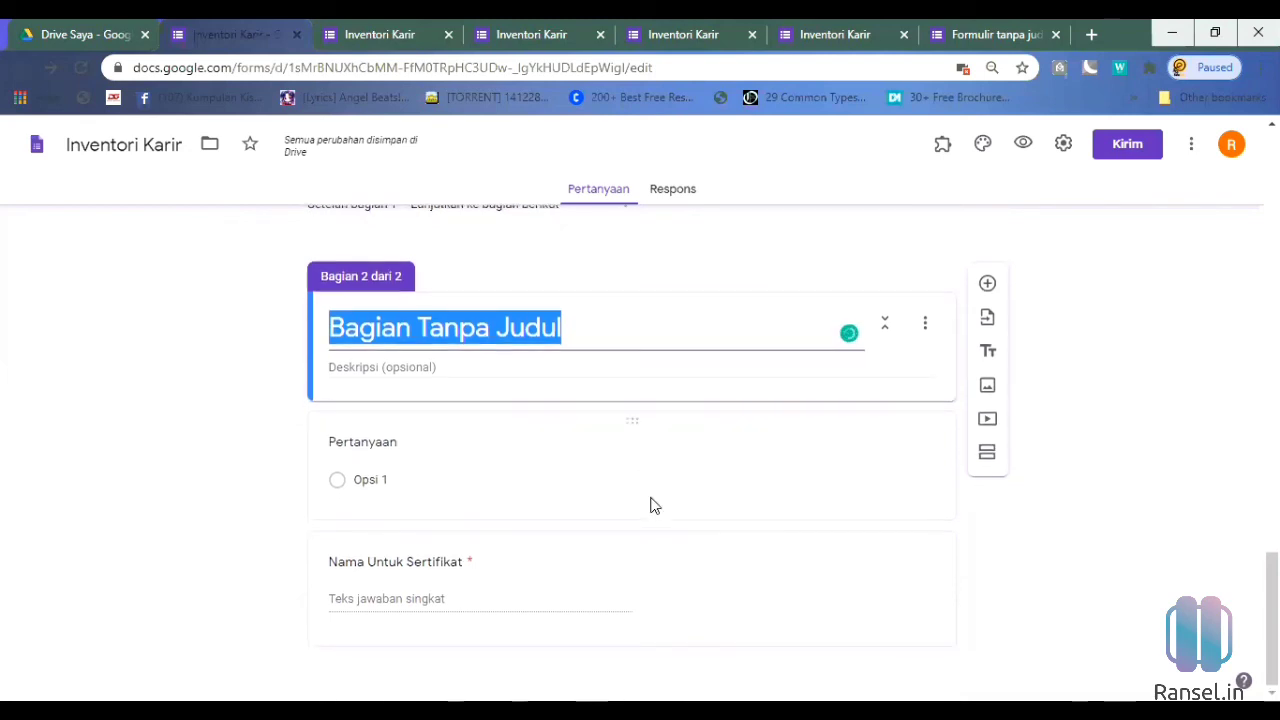
scroll(400, 400, up, 1)
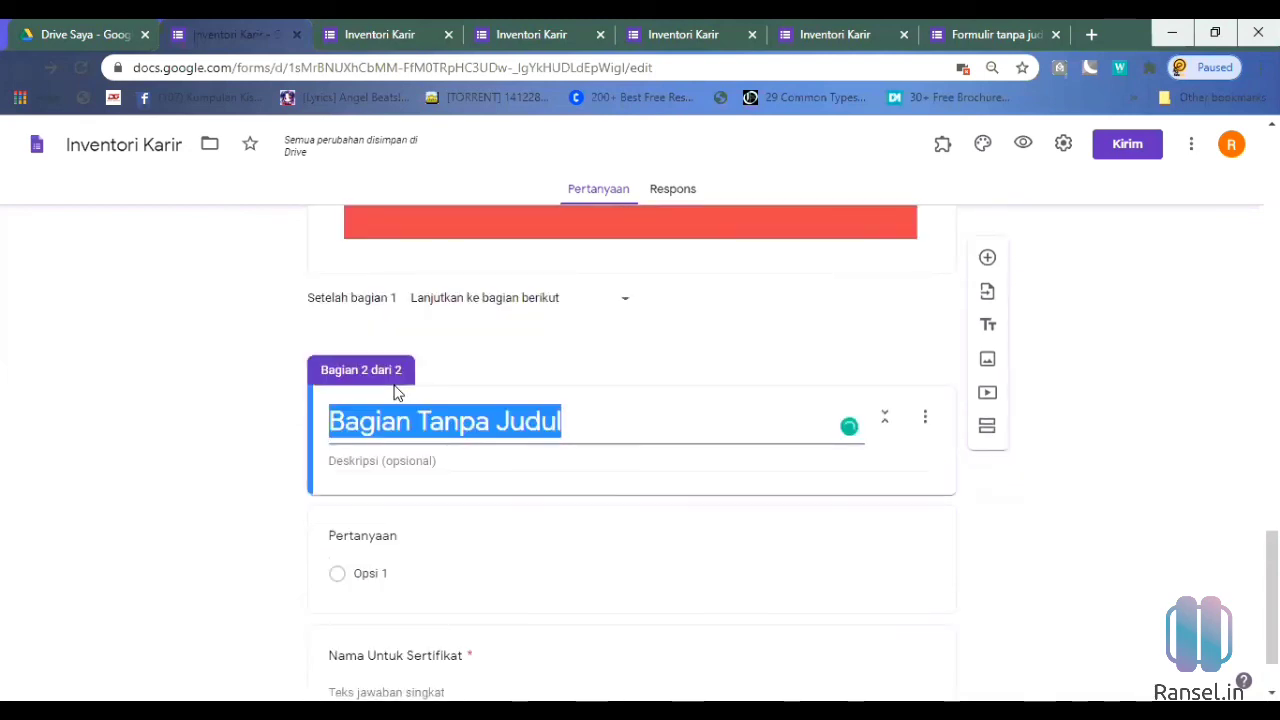
click(532, 423)
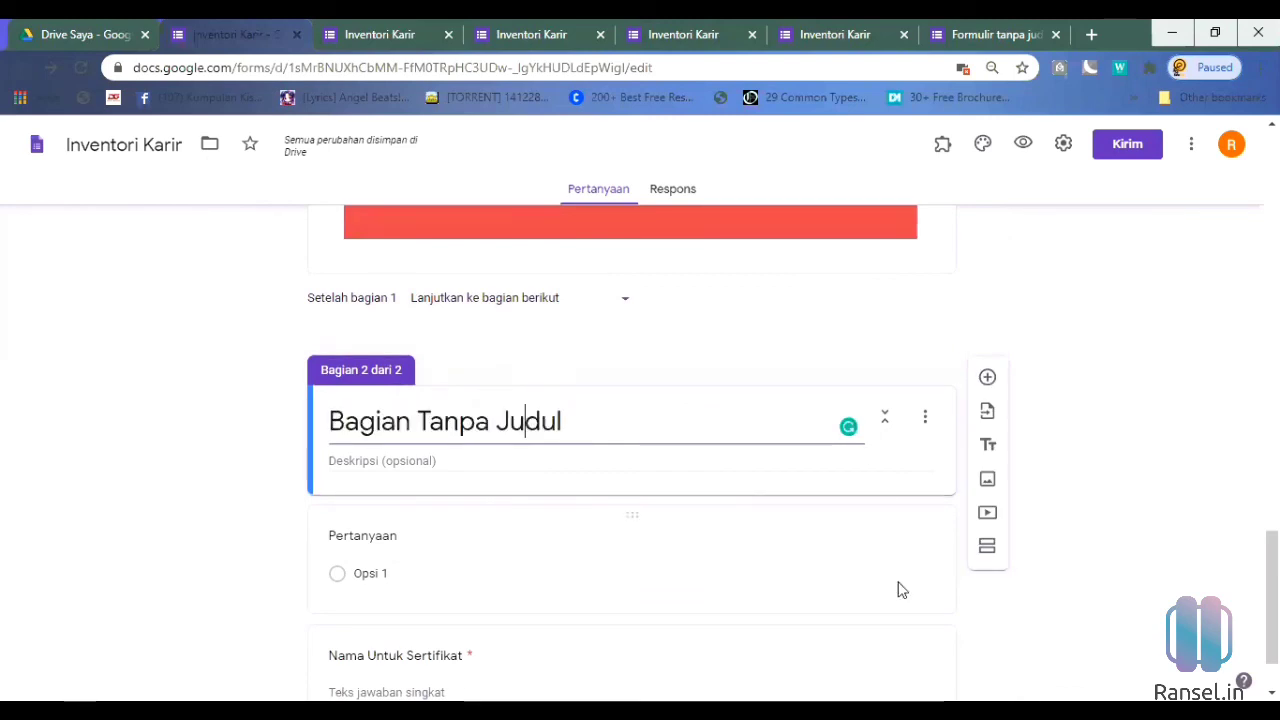
scroll(898, 585, up, 5)
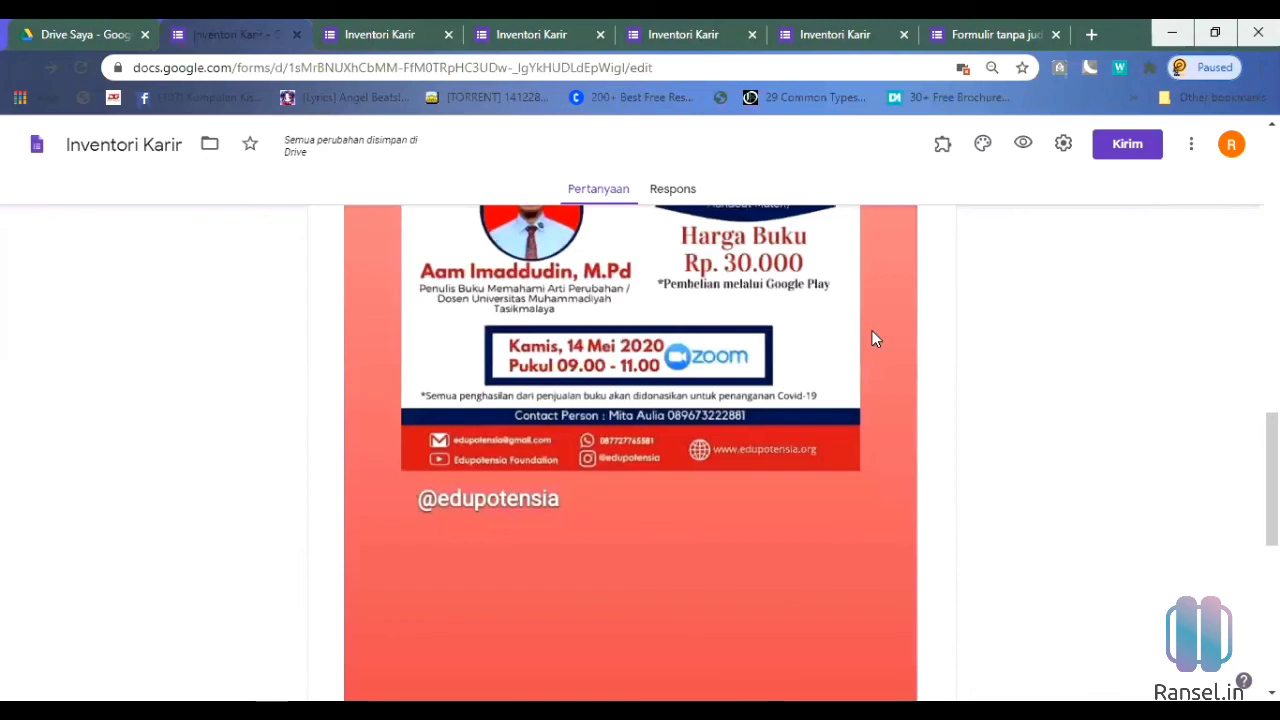
scroll(872, 337, down, 5)
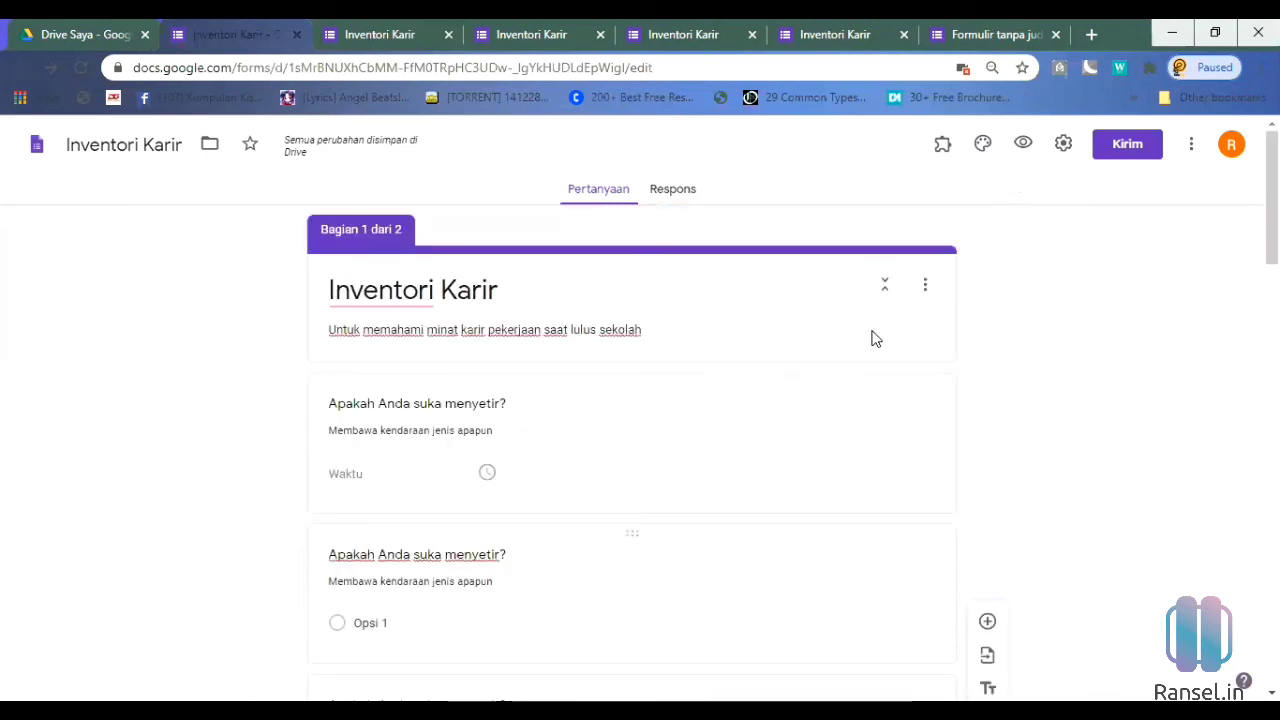
Step: Preview the form and examine its first section from the header to the poster, checking it against the section break in the editor
click(1022, 160)
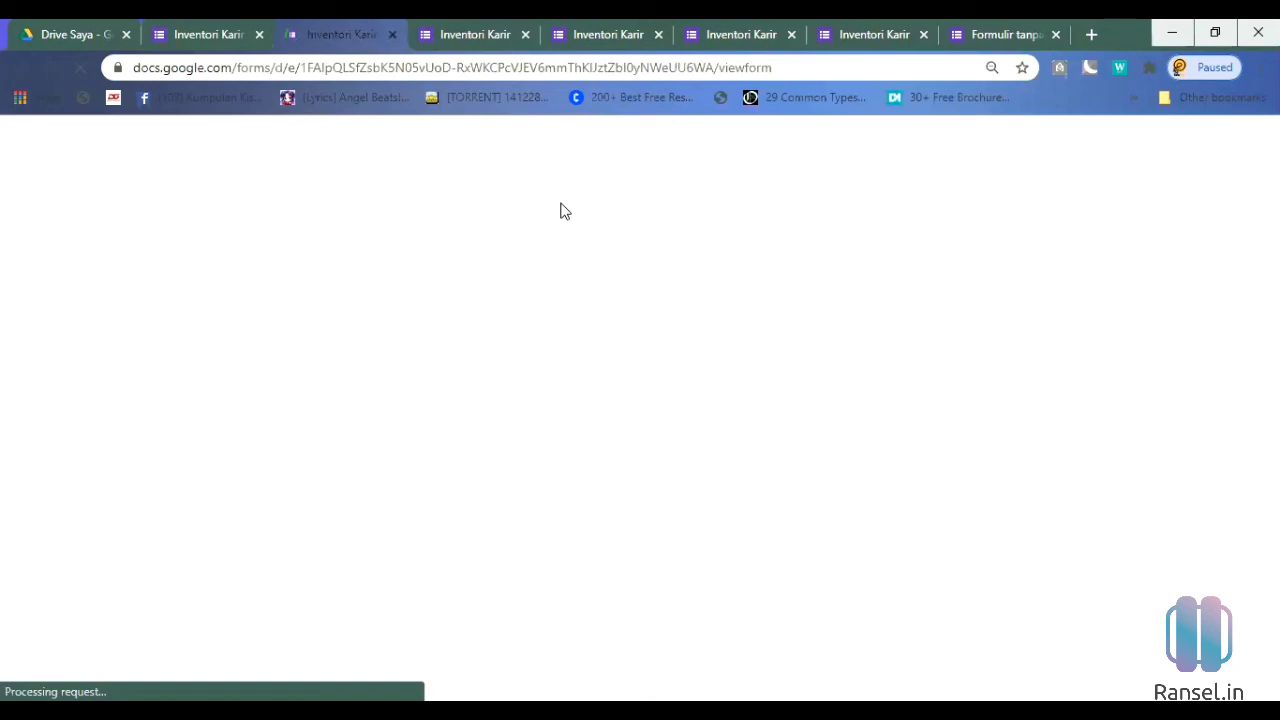
key(ctrl+Page_Up)
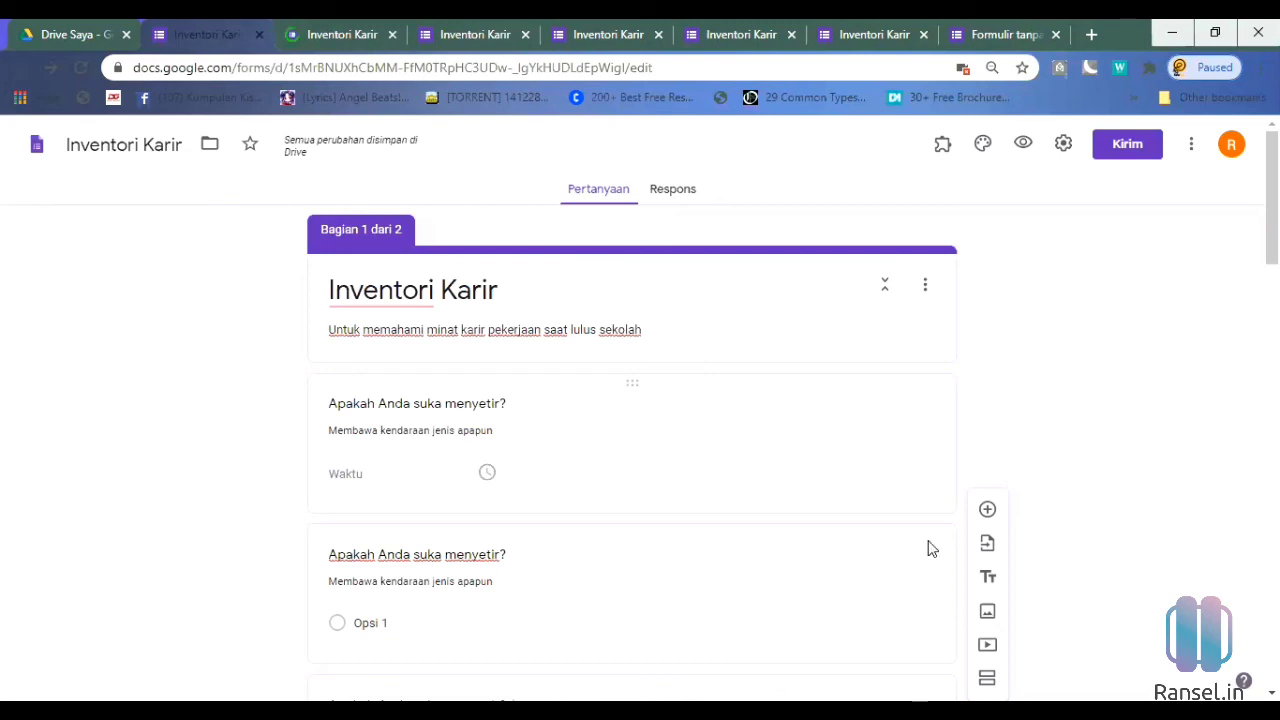
scroll(926, 550, down, 10)
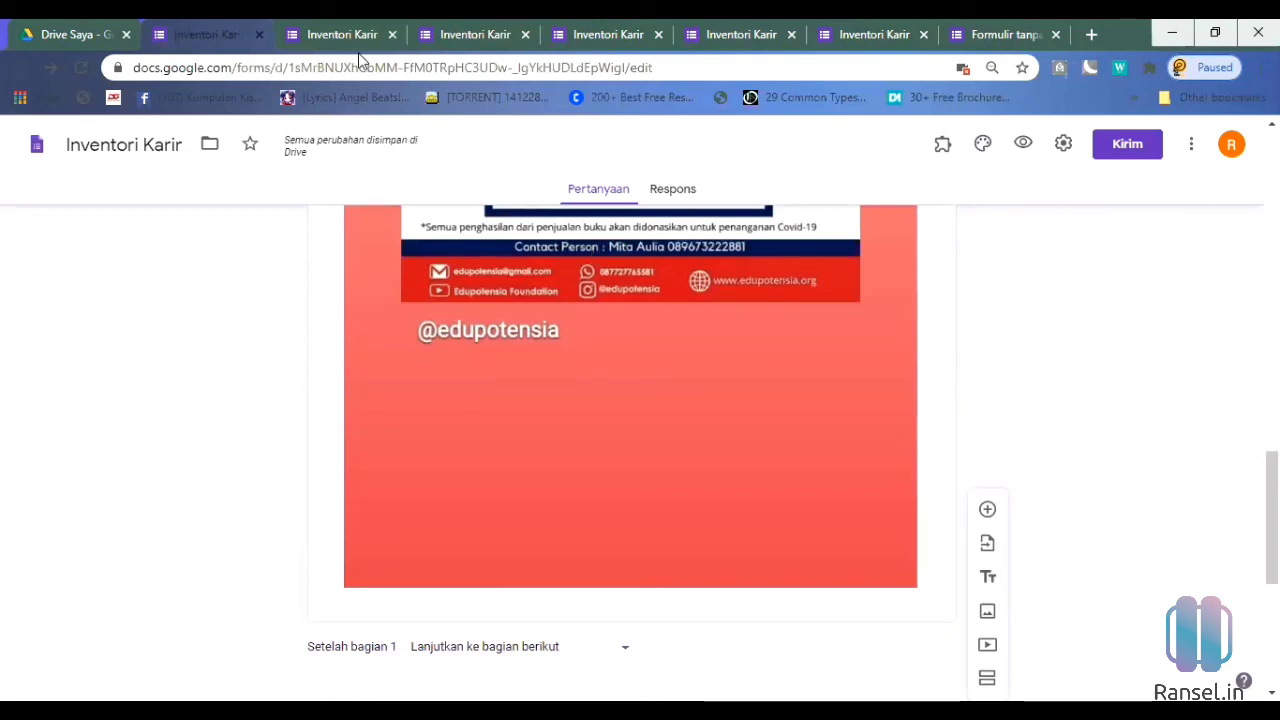
key(ctrl+Tab)
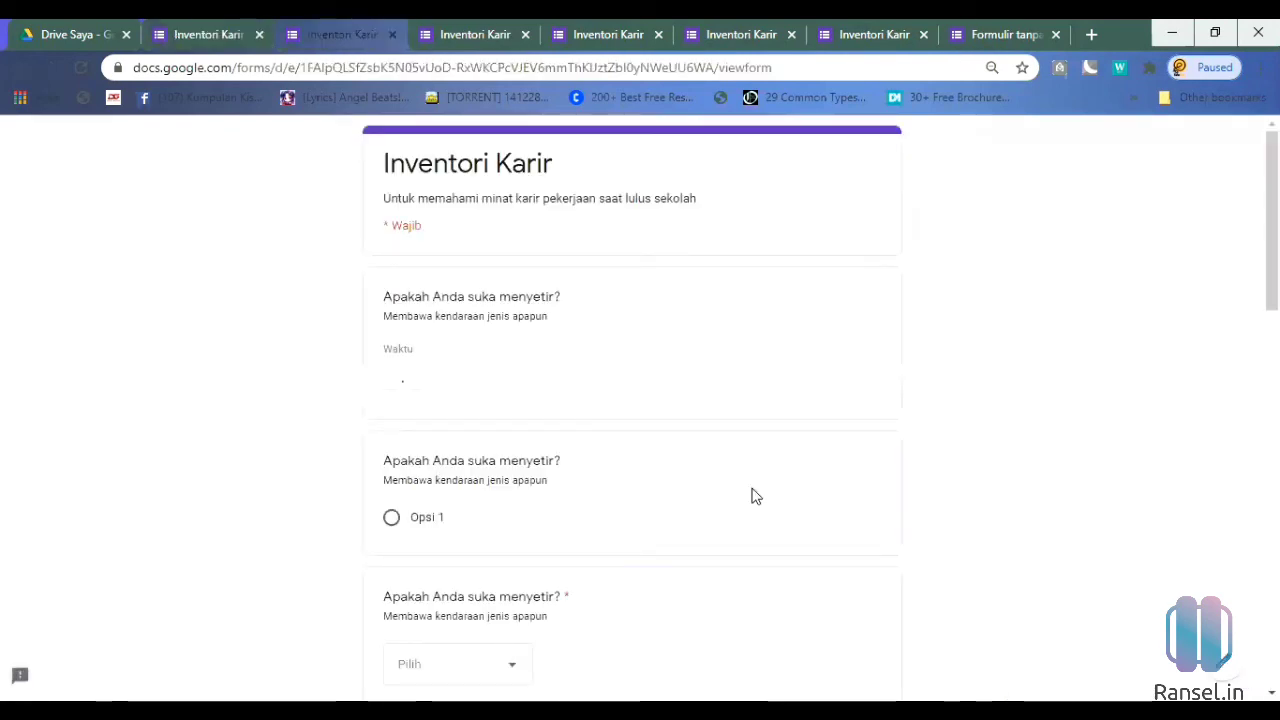
scroll(755, 496, down, 2)
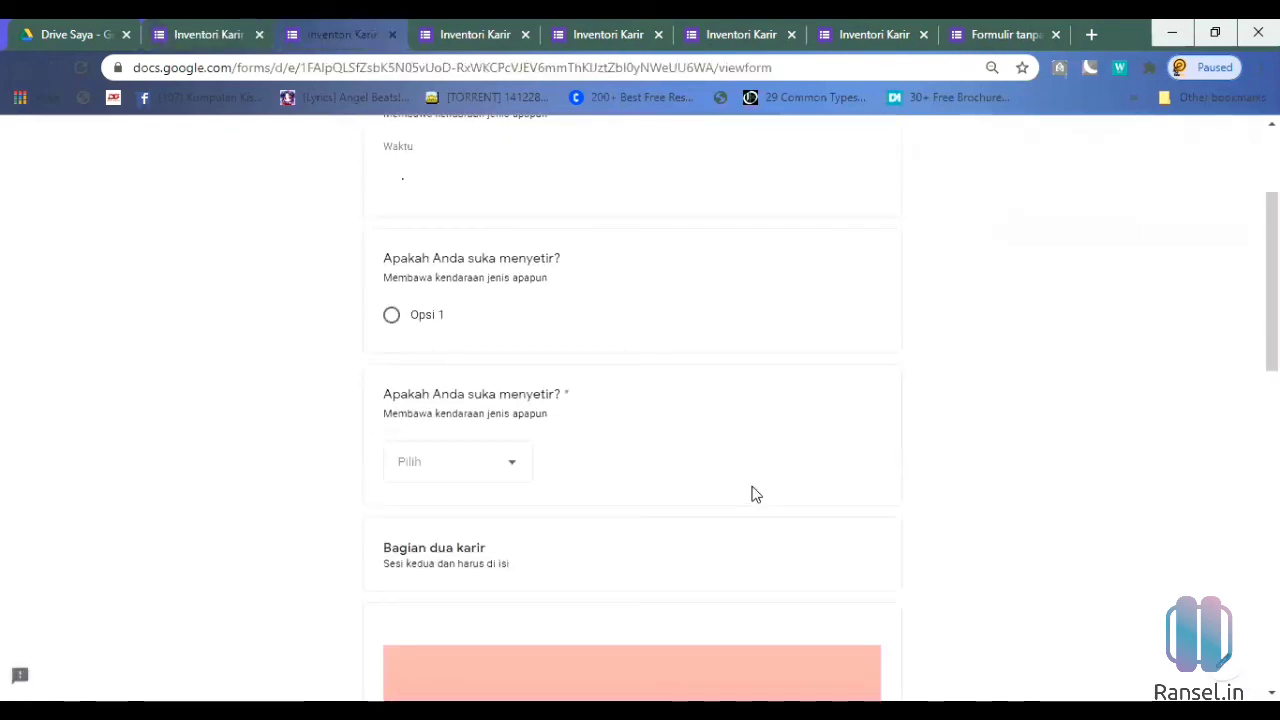
scroll(752, 491, down, 5)
scroll(752, 491, up, 8)
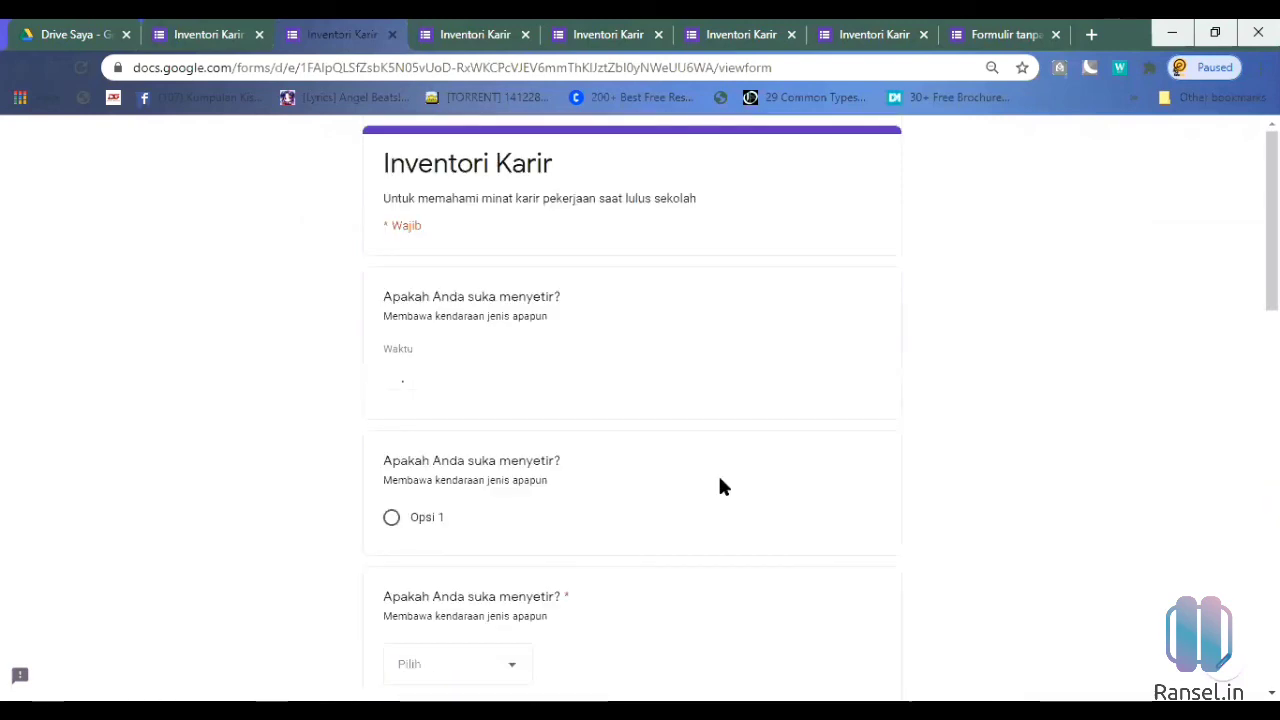
scroll(651, 477, down, 1)
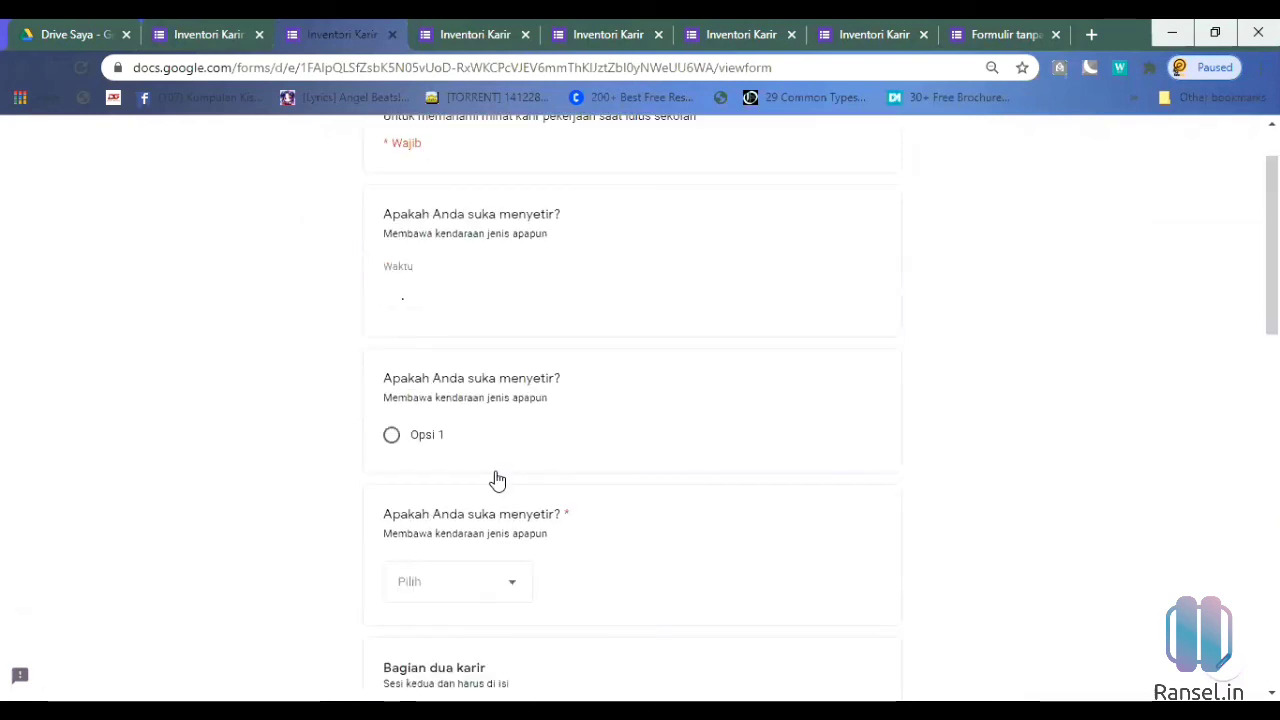
scroll(665, 478, down, 1)
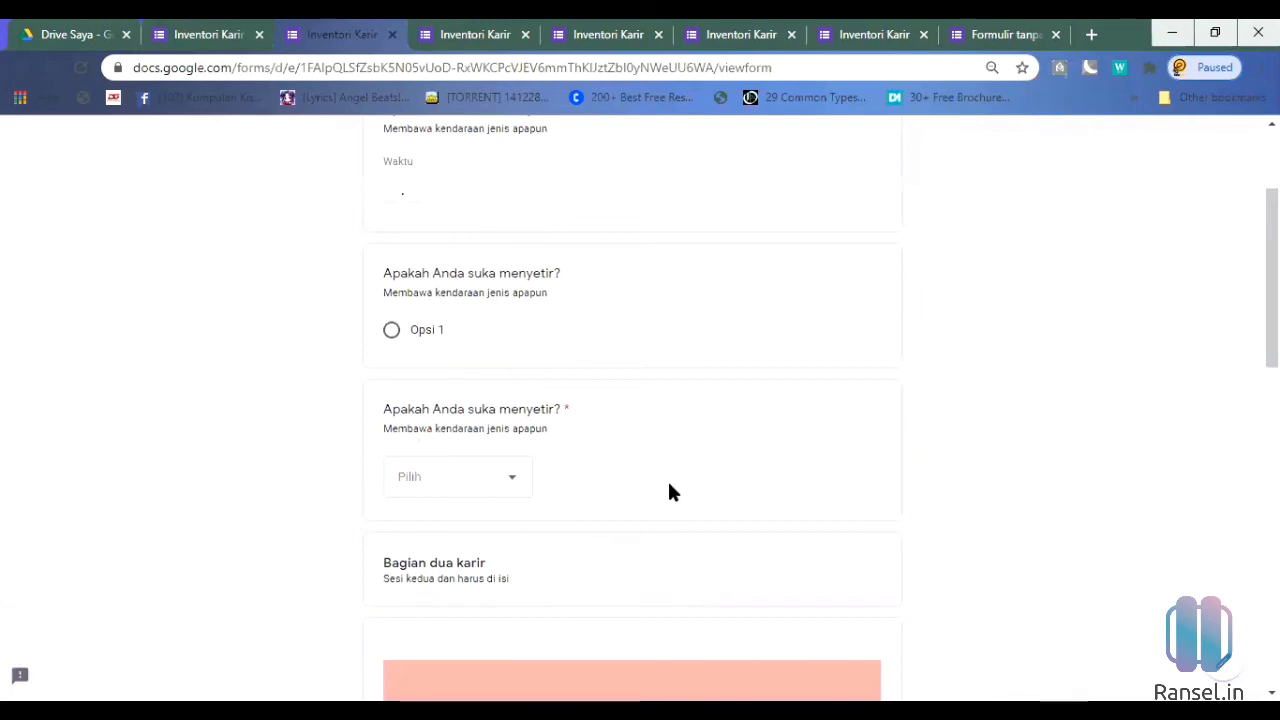
Step: Answer the required dropdown and the multiple-choice driving question with Opsi 1 in the preview, and continue to the second section
scroll(667, 478, down, 1)
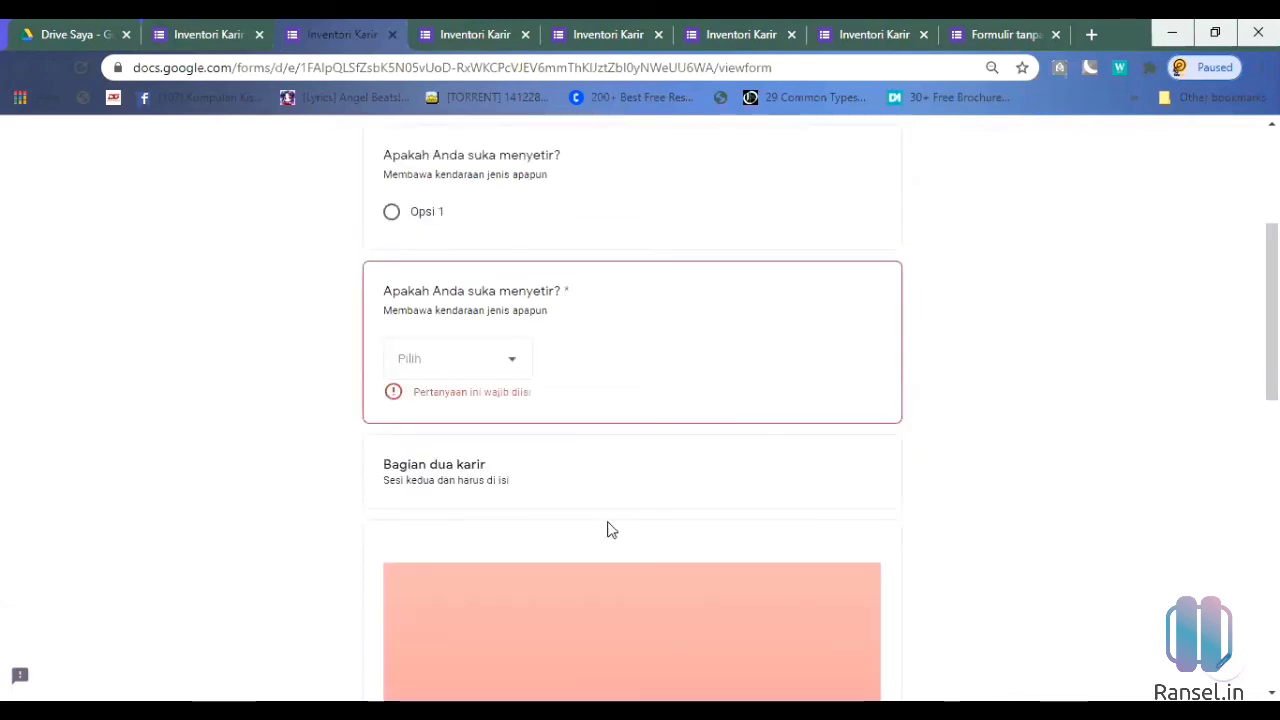
scroll(606, 528, down, 5)
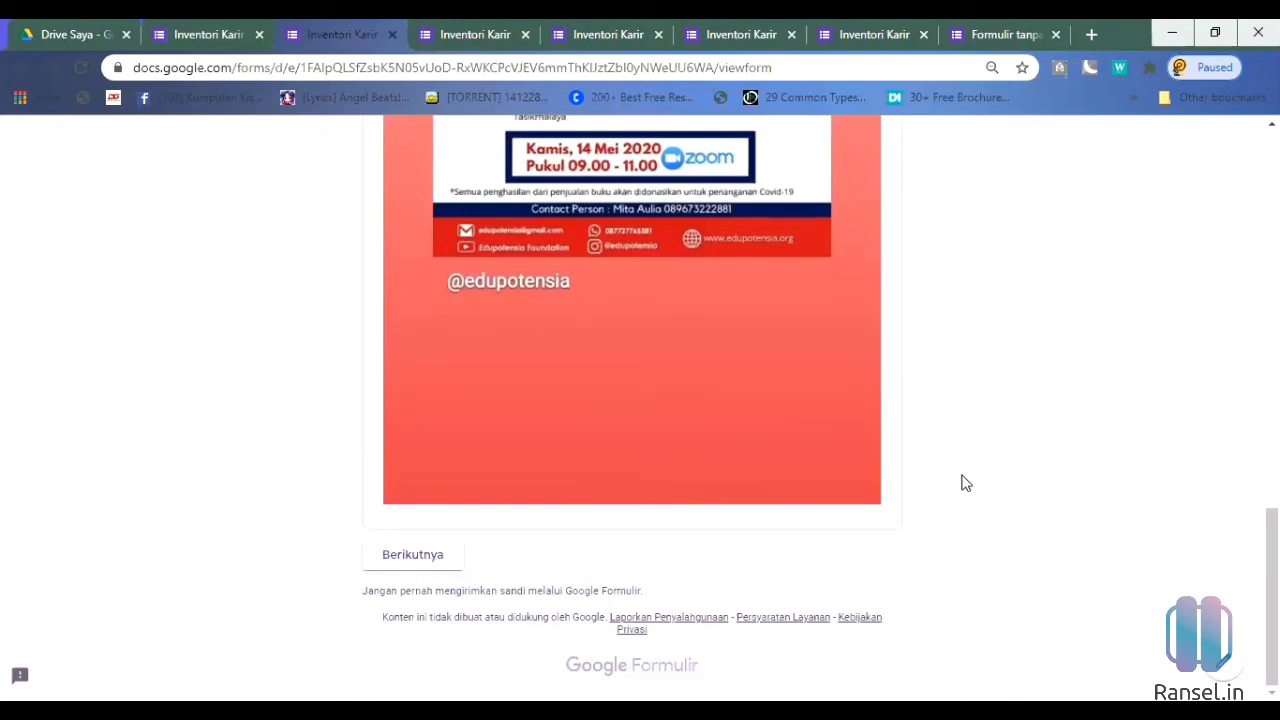
scroll(965, 483, up, 1)
scroll(548, 428, up, 10)
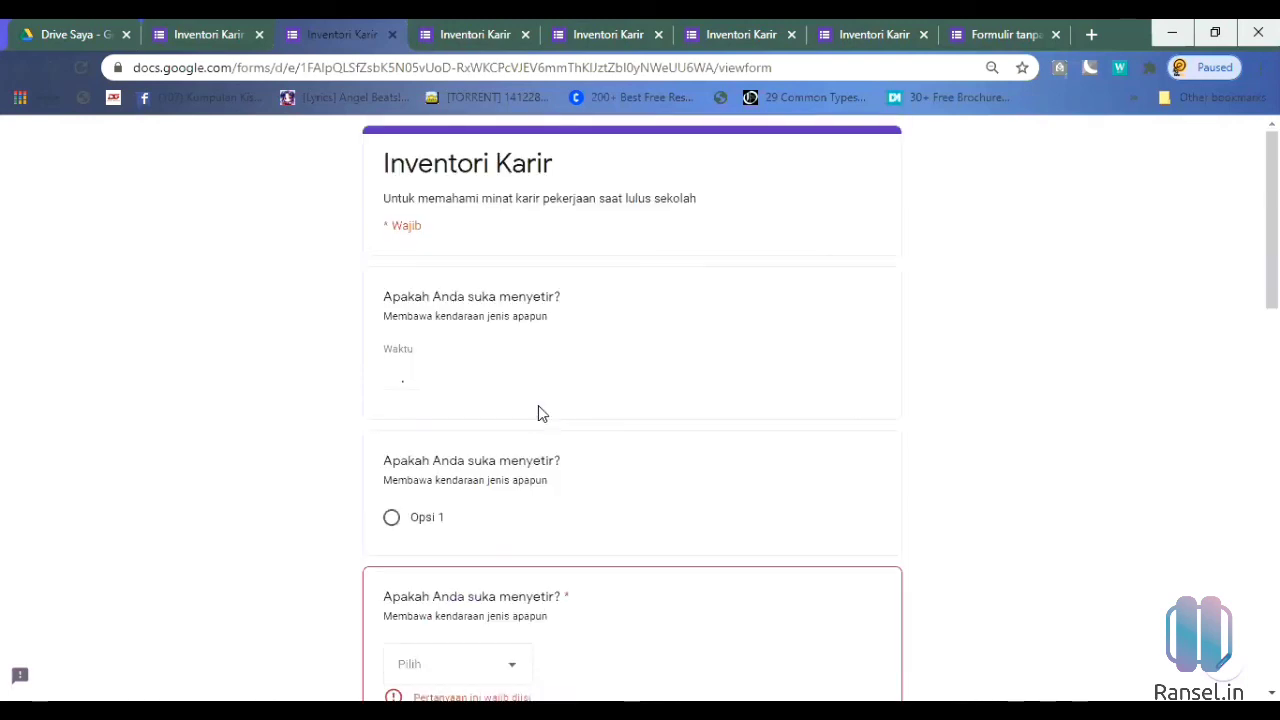
scroll(508, 425, down, 6)
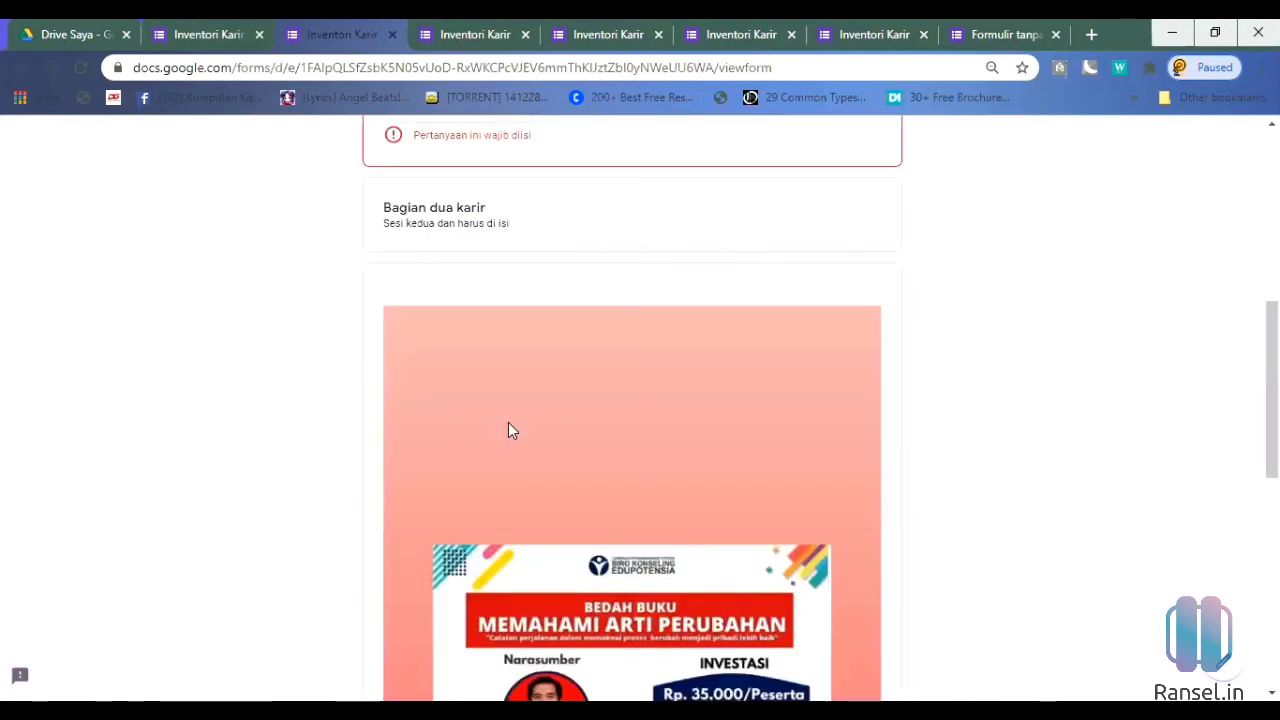
scroll(490, 482, up, 4)
click(496, 484)
click(450, 529)
click(396, 338)
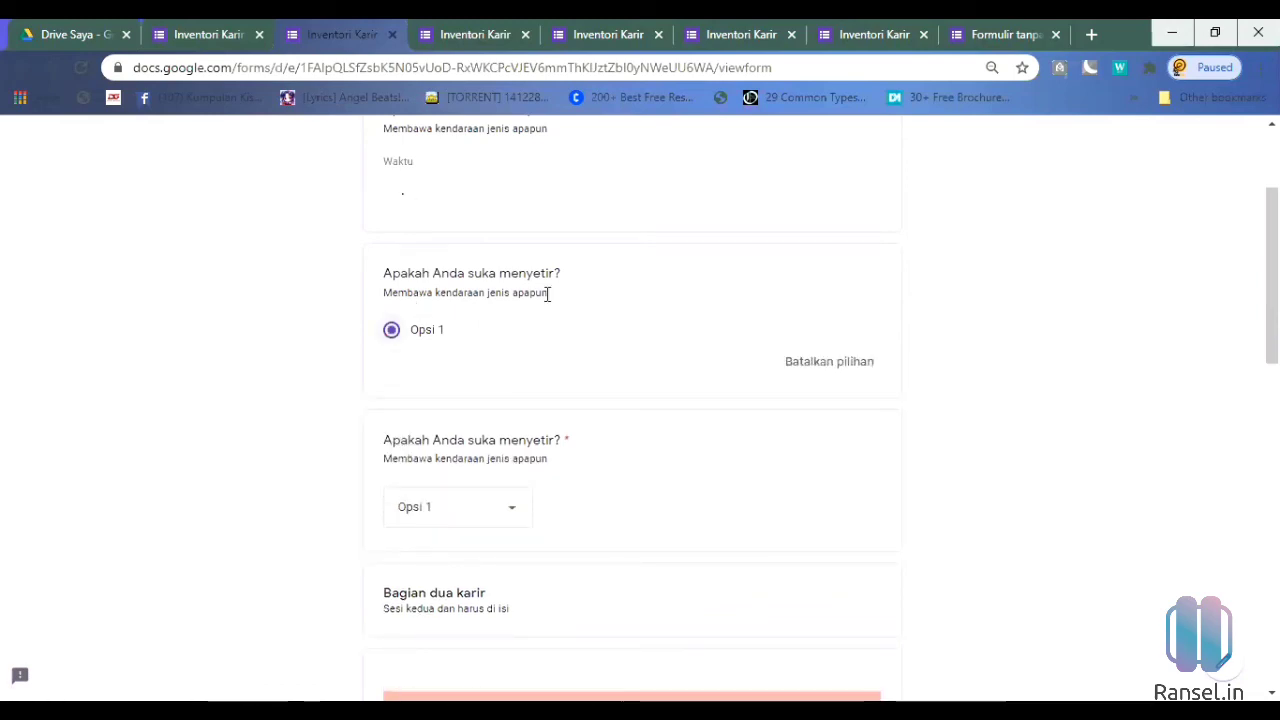
scroll(437, 574, down, 8)
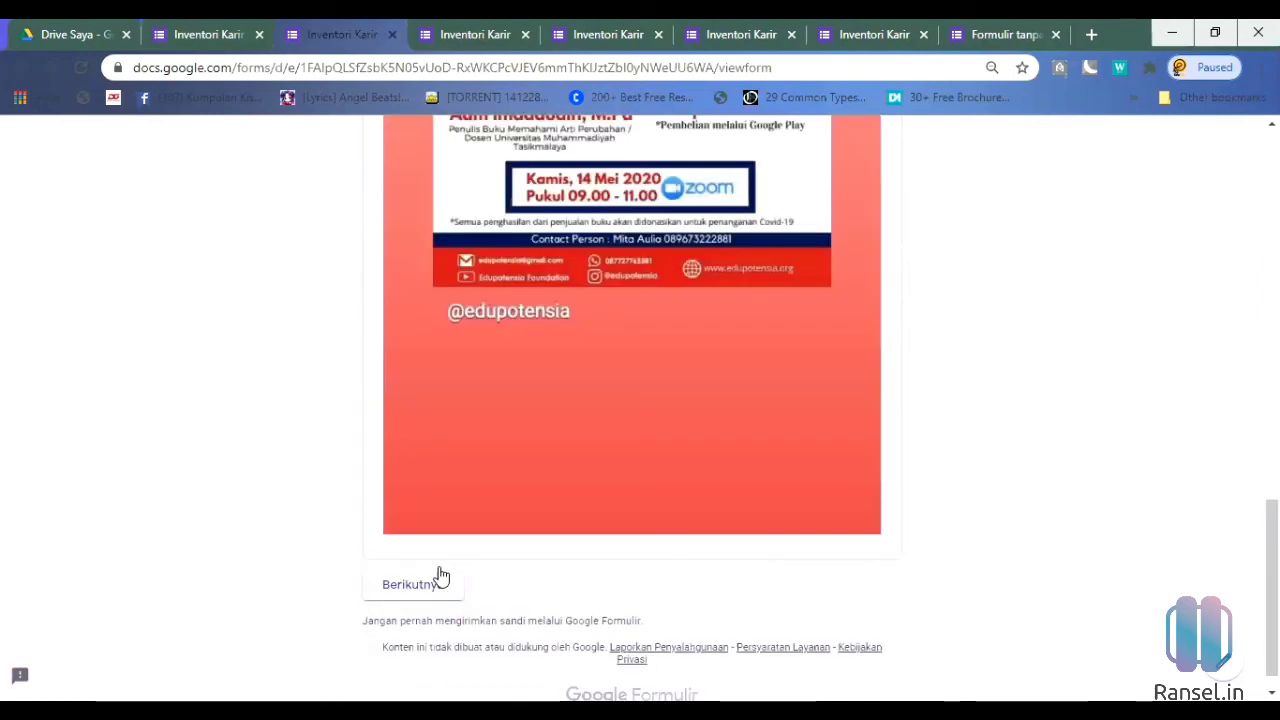
click(531, 544)
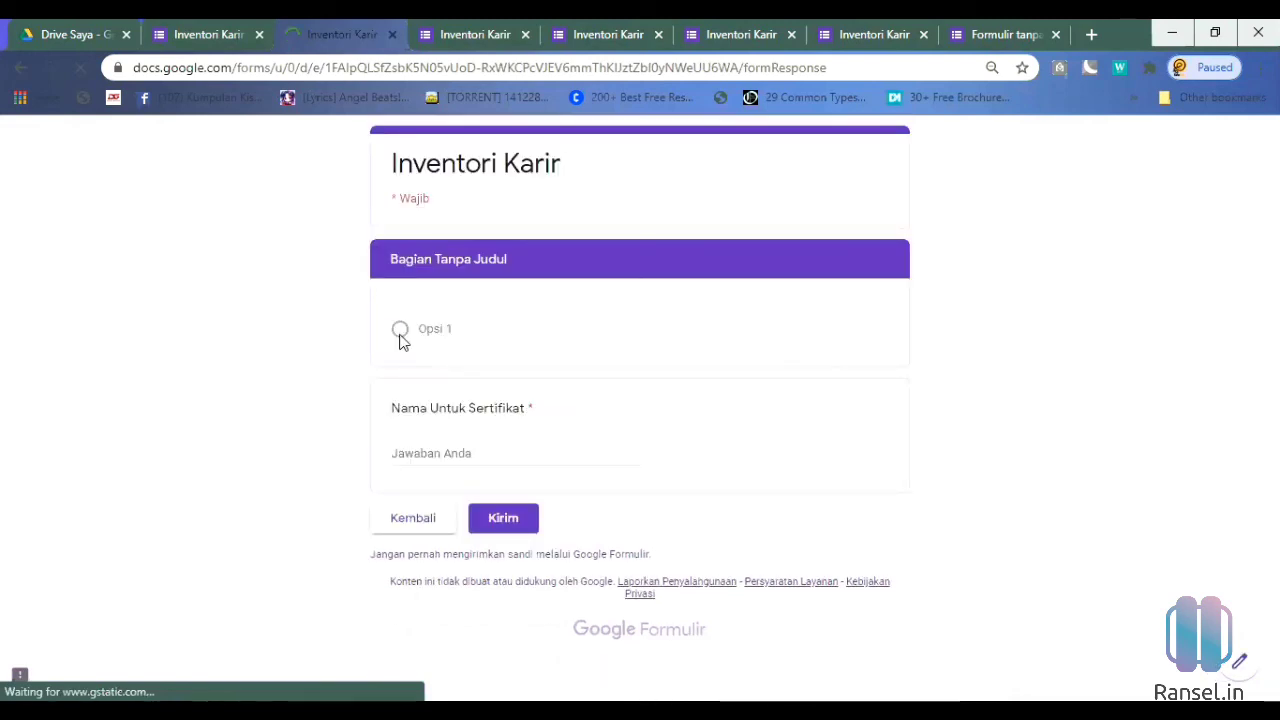
Step: Select Opsi 1 in the preview's Bagian Tanpa Judul section and return to the form editor
click(513, 520)
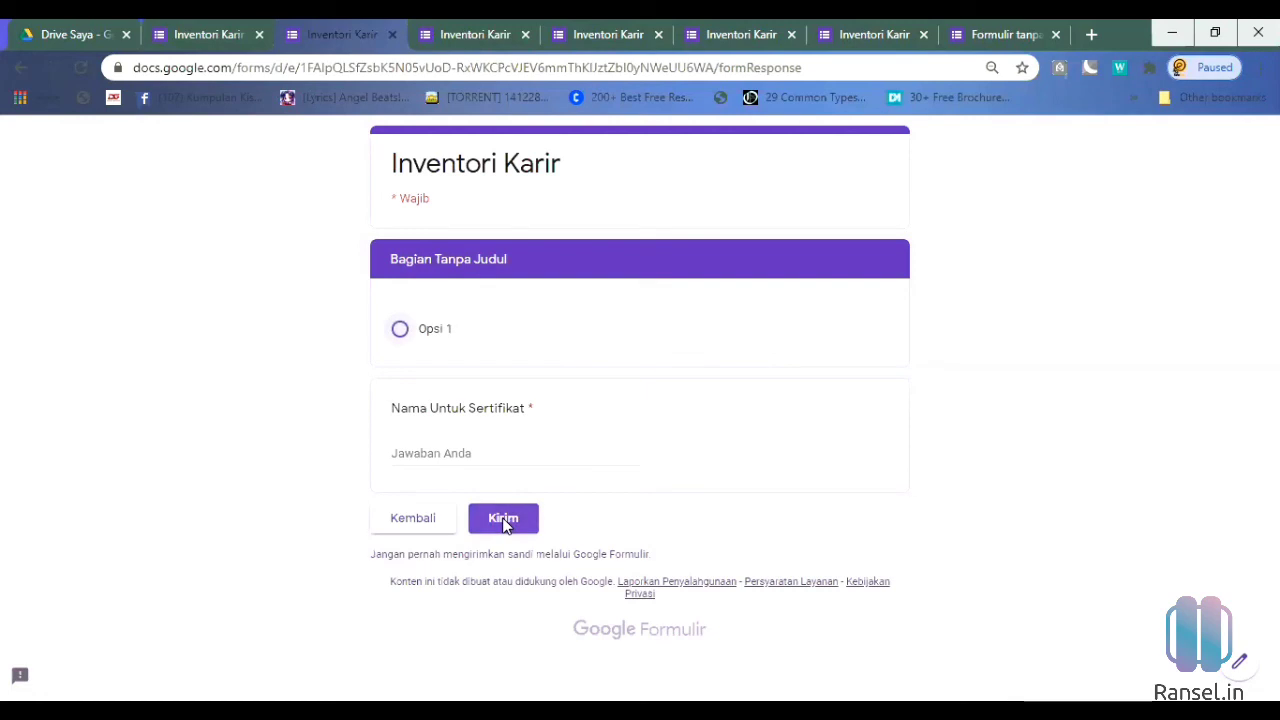
click(400, 328)
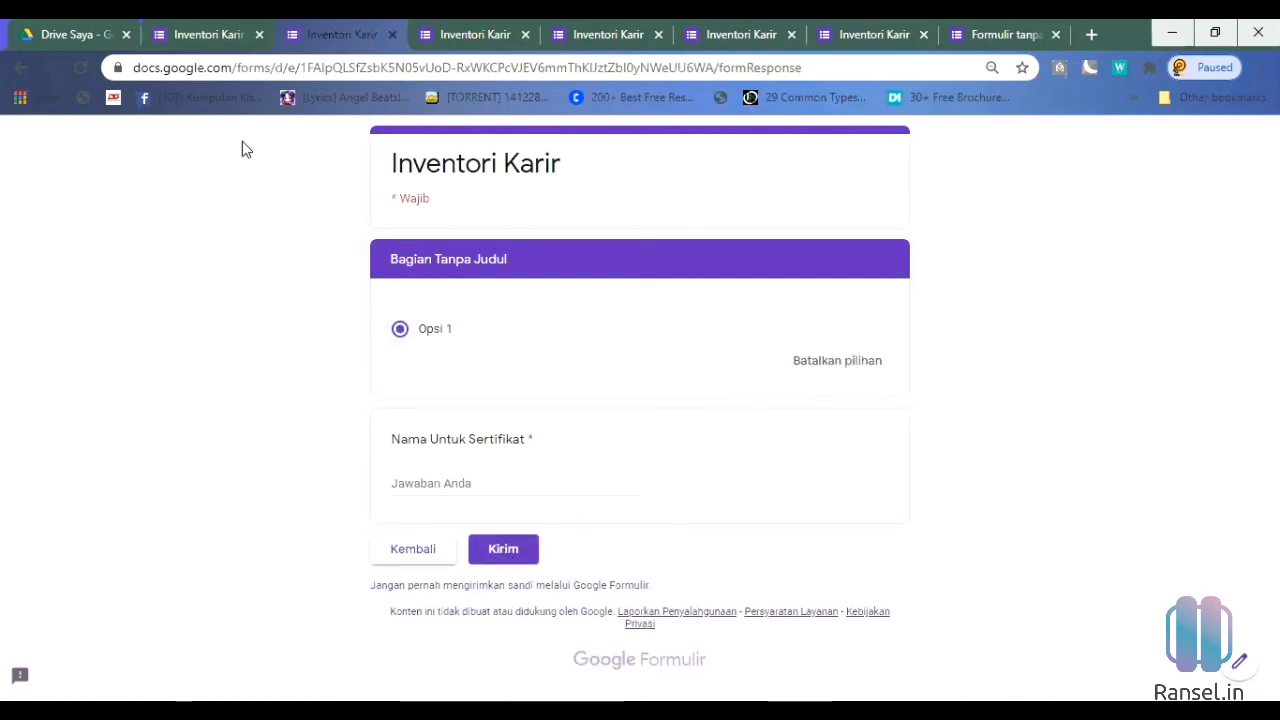
key(ctrl+shift+Tab)
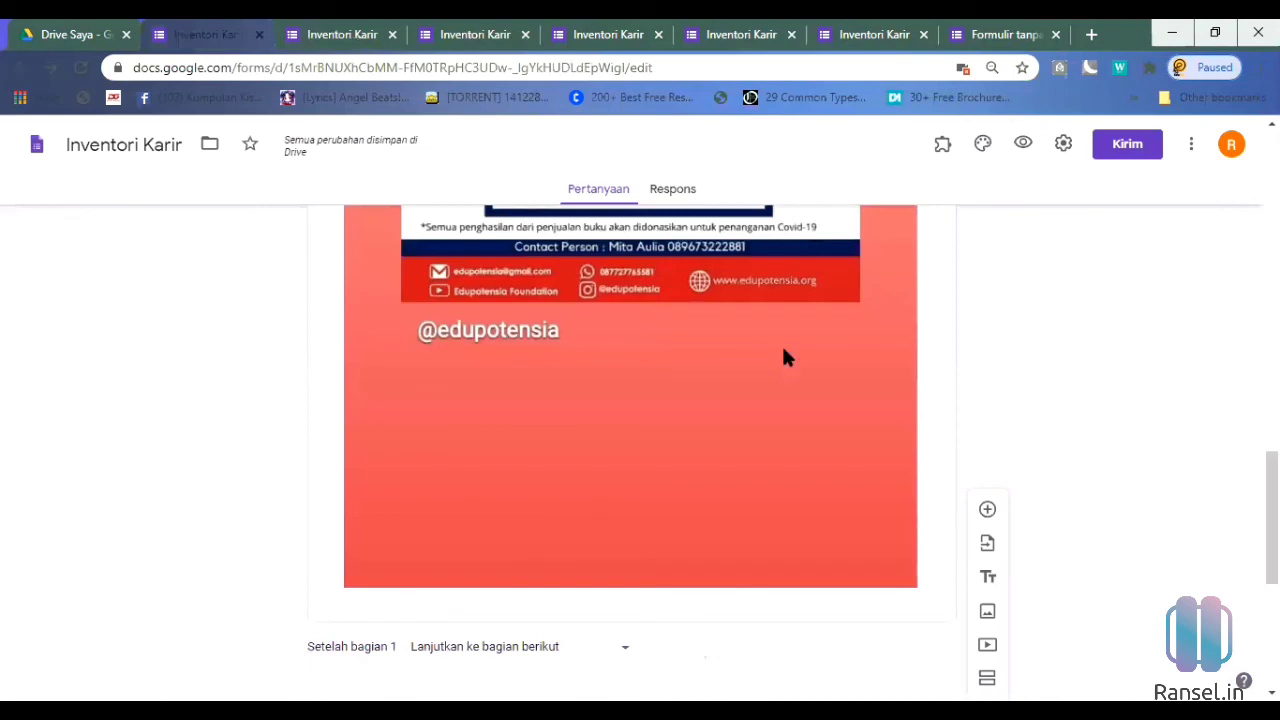